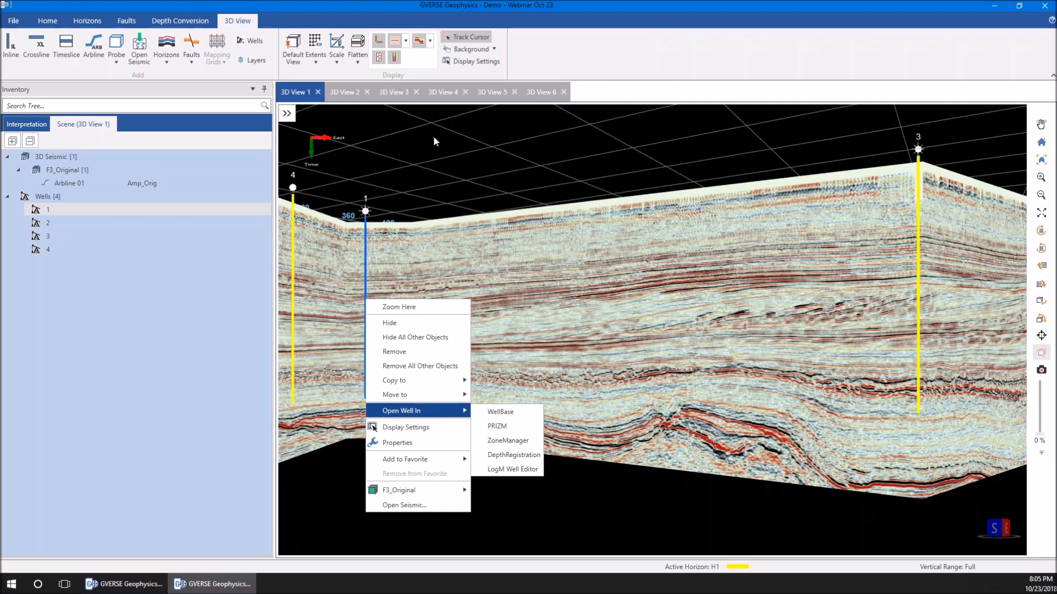
Open the arbitrary seismic line Arbline 01 from 3D View 1 as a 2D section
left_click(603, 261)
left_click(603, 261)
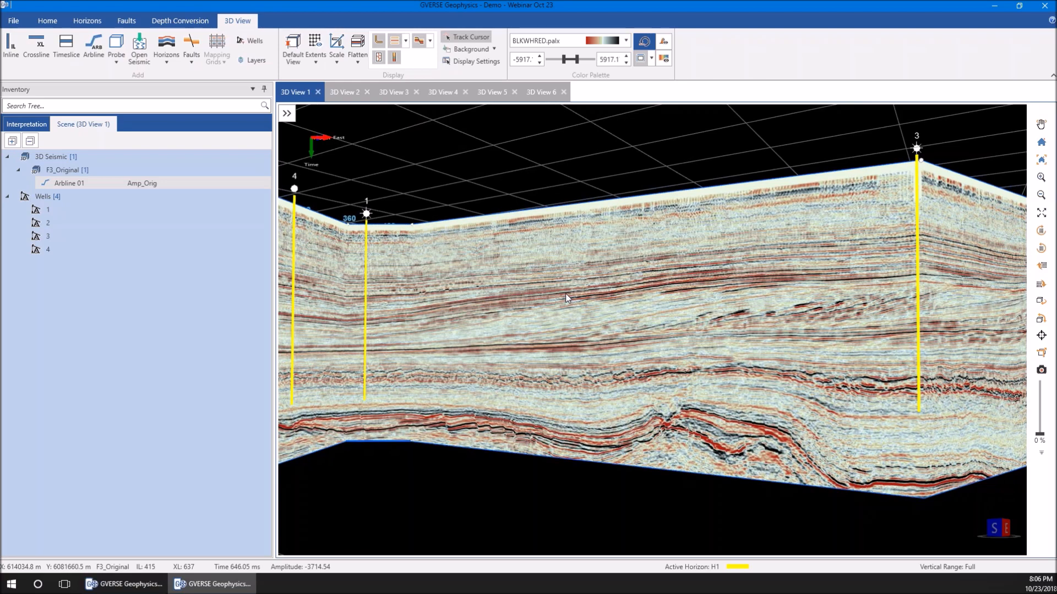
right_click(565, 294)
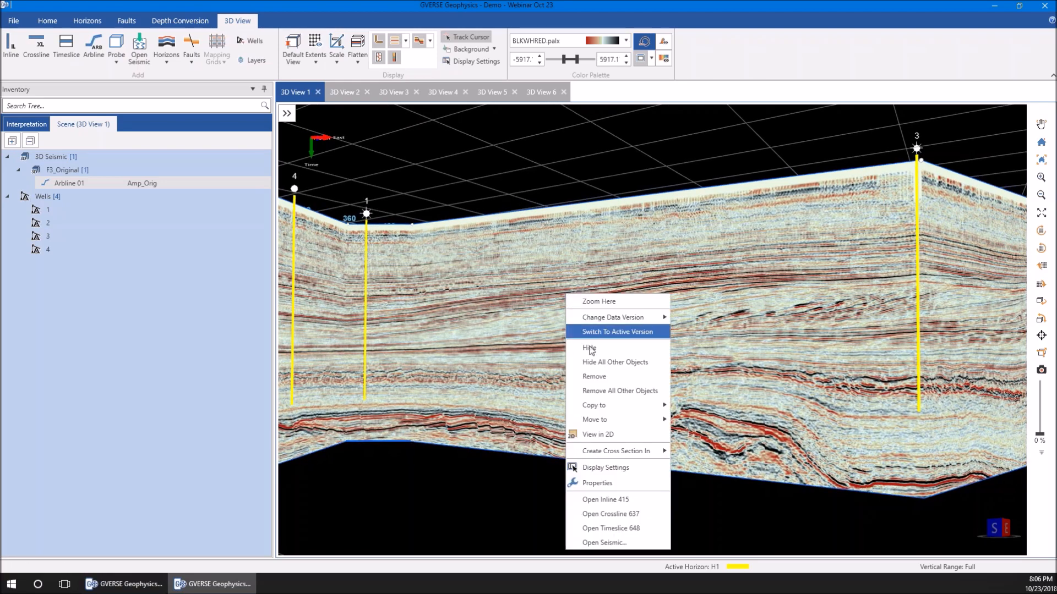
left_click(600, 434)
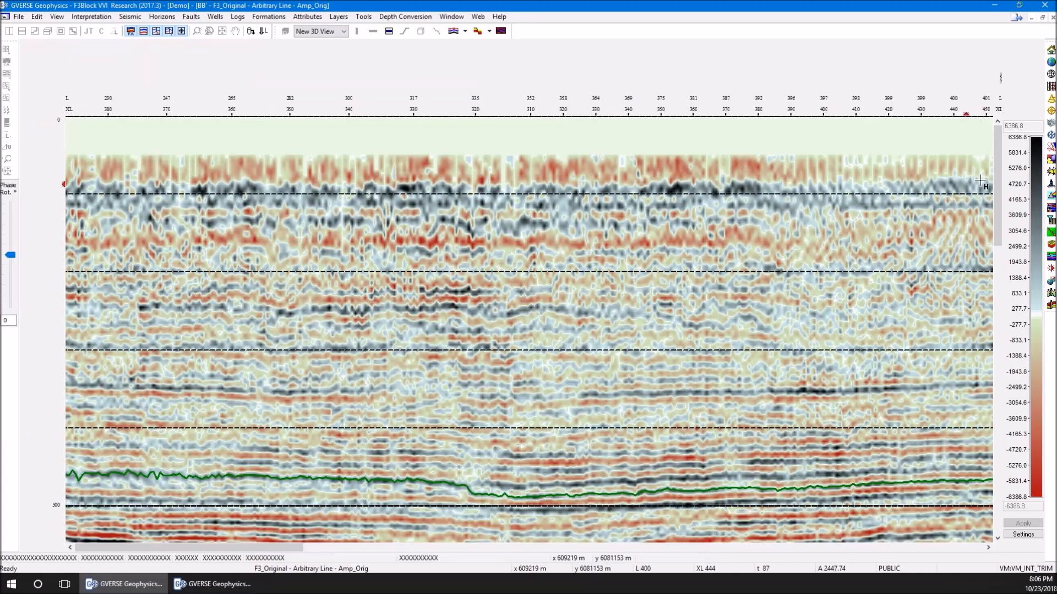
Choose 3D View 2 as the destination scene and send the F3_Original arbitrary line from the 2D section to it
left_click_drag(997, 174, 979, 285)
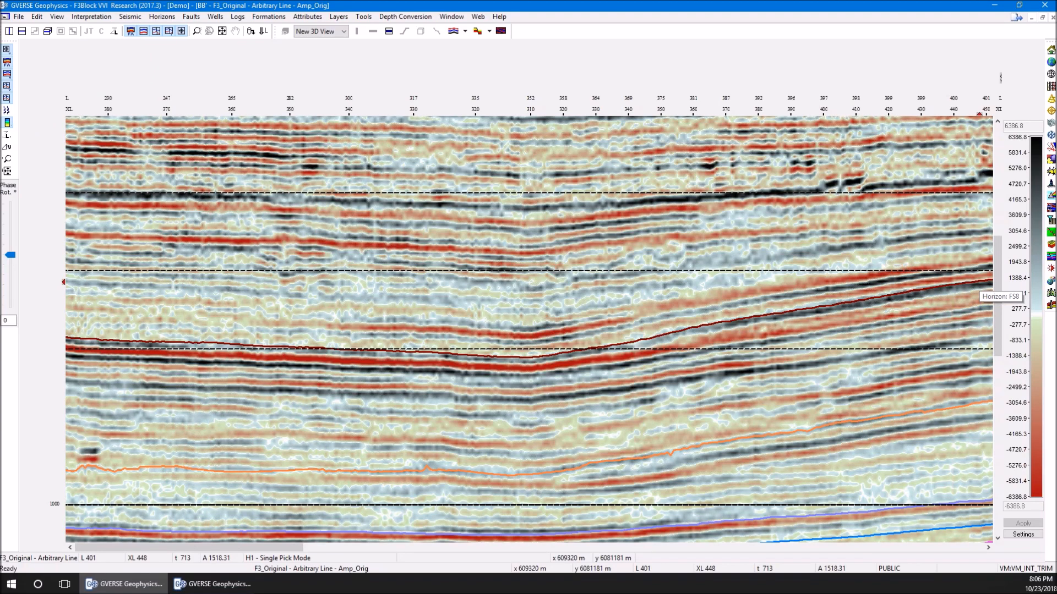
right_click(489, 277)
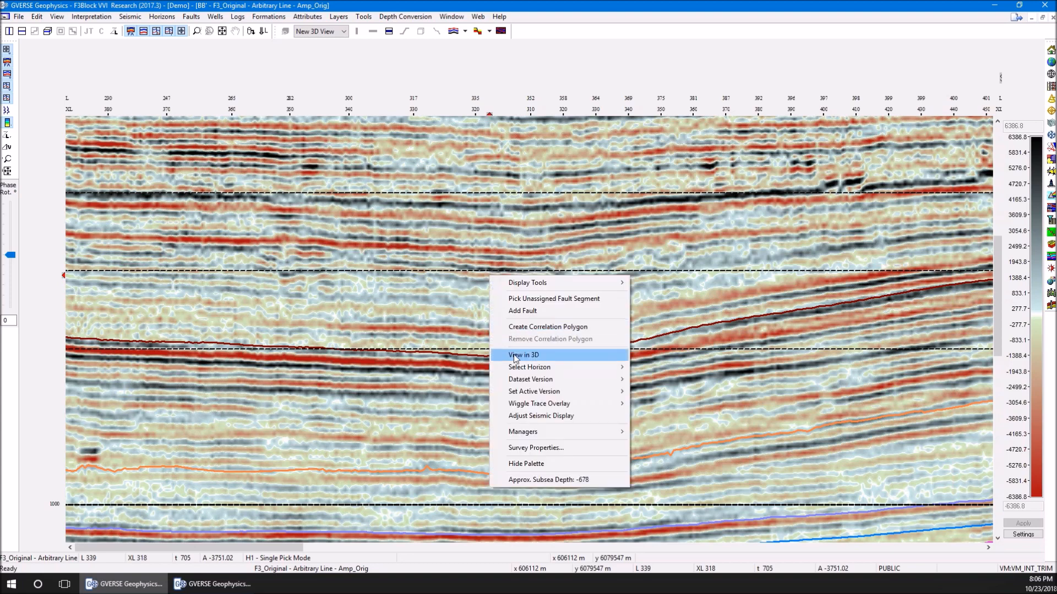
left_click(341, 32)
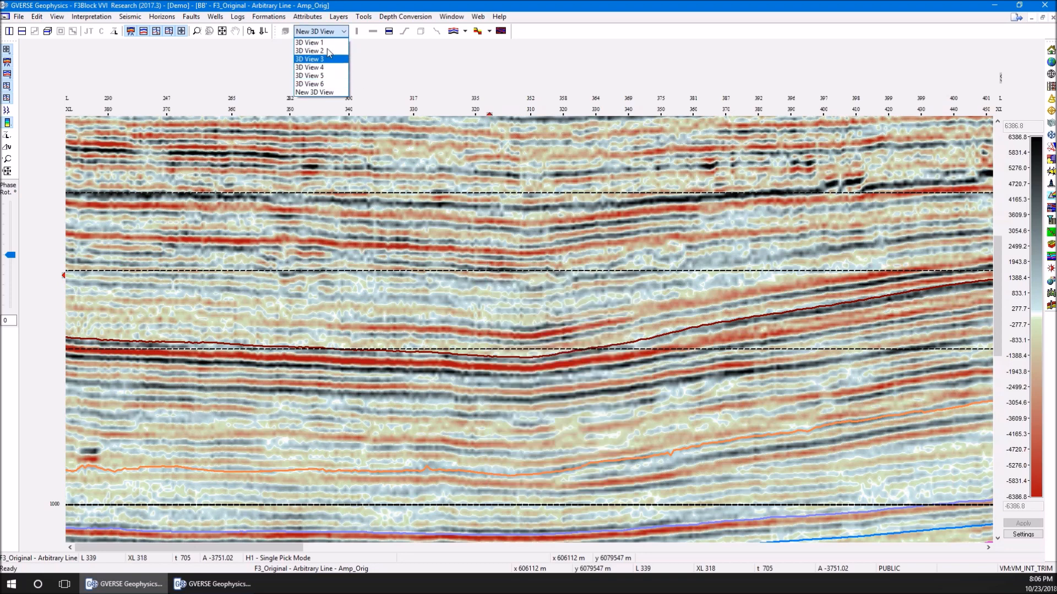
left_click(327, 51)
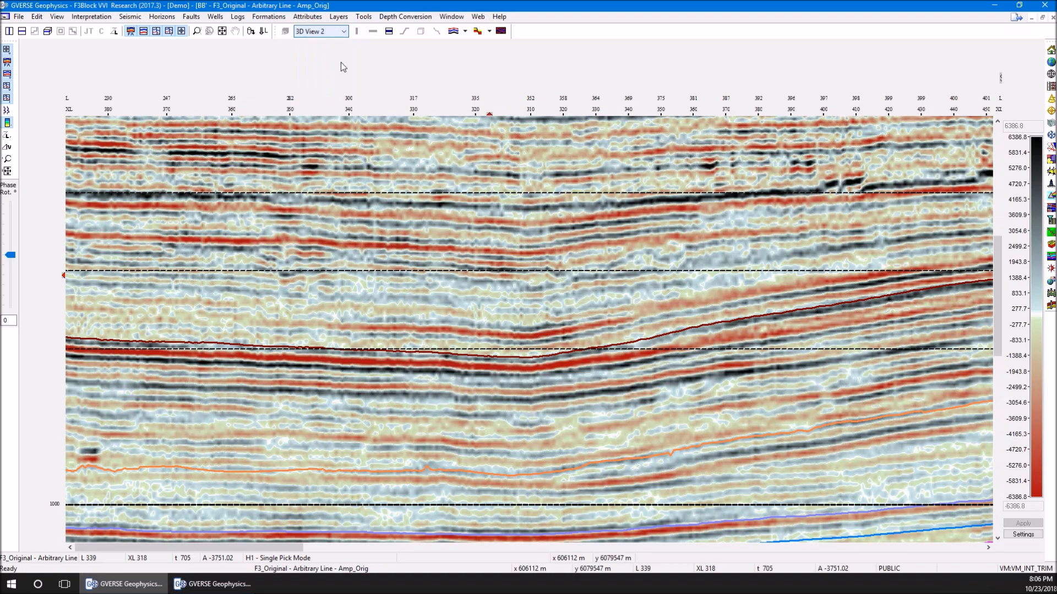
right_click(484, 252)
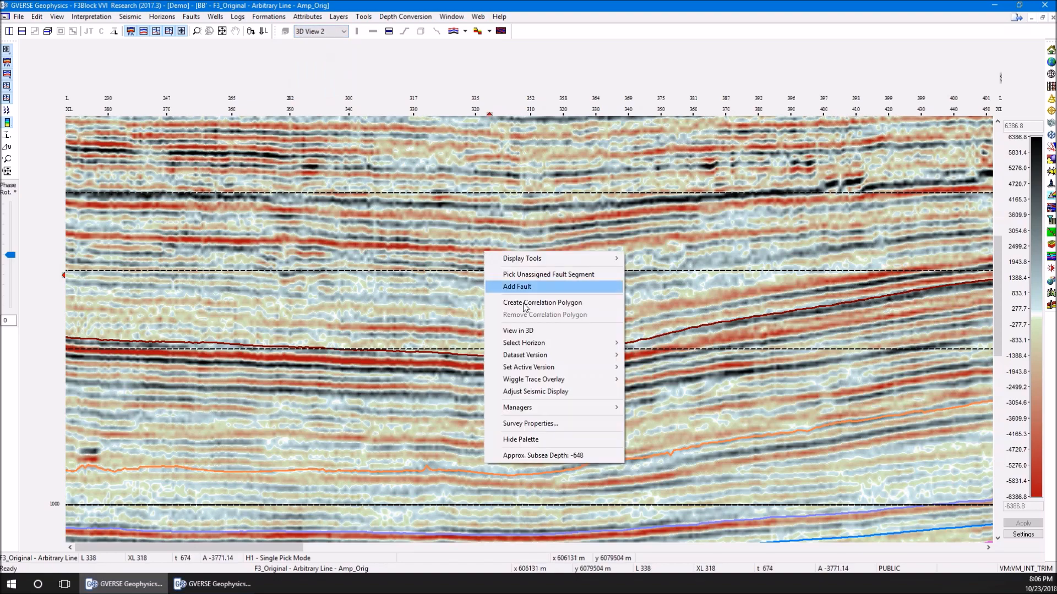
left_click(530, 331)
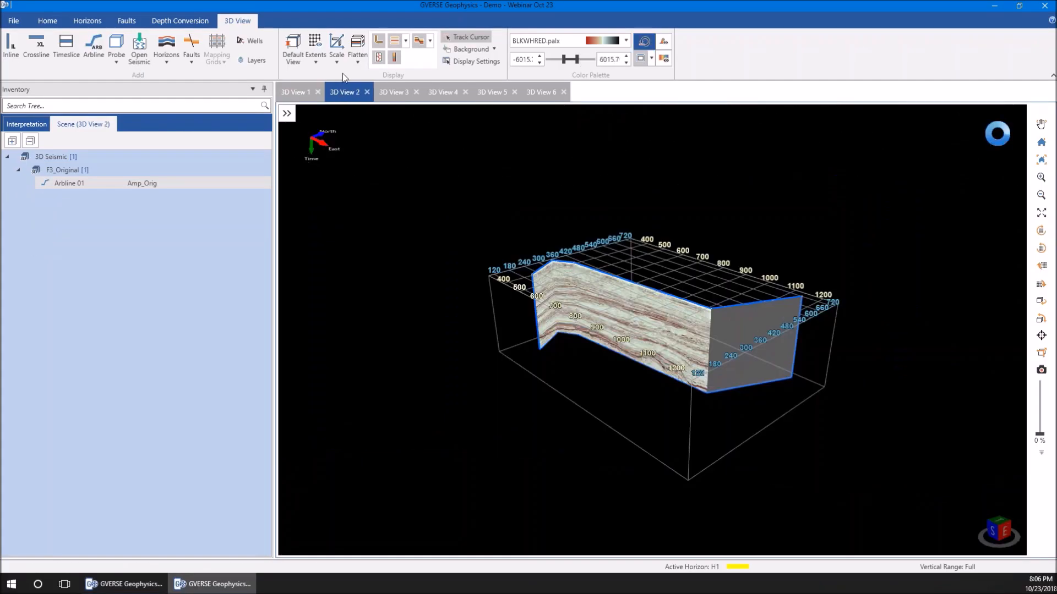
left_click_drag(551, 331, 617, 324)
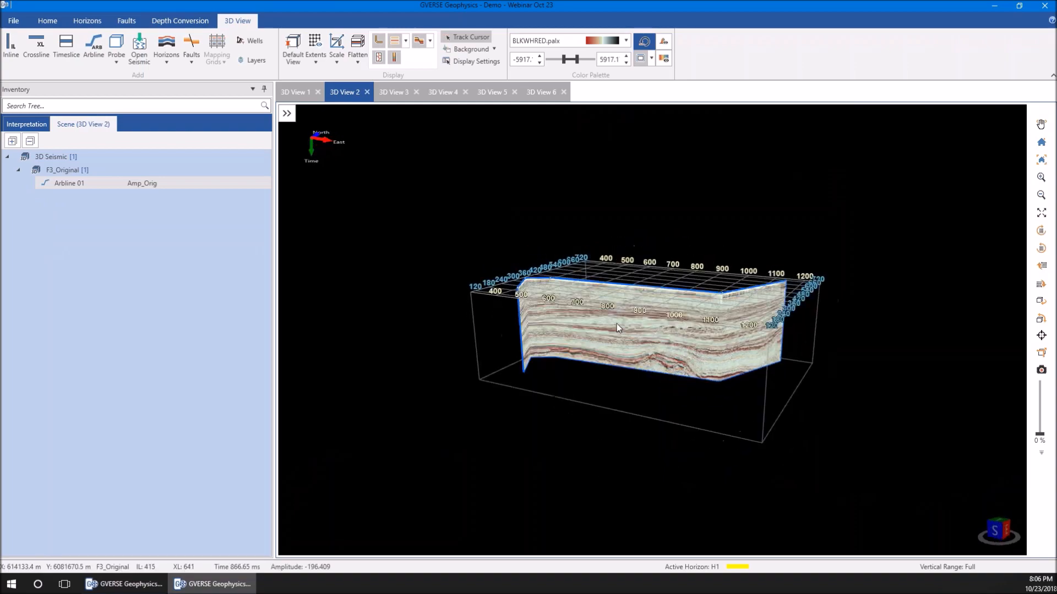
scroll(617, 323, "up", 5)
scroll(616, 323, "up", 5)
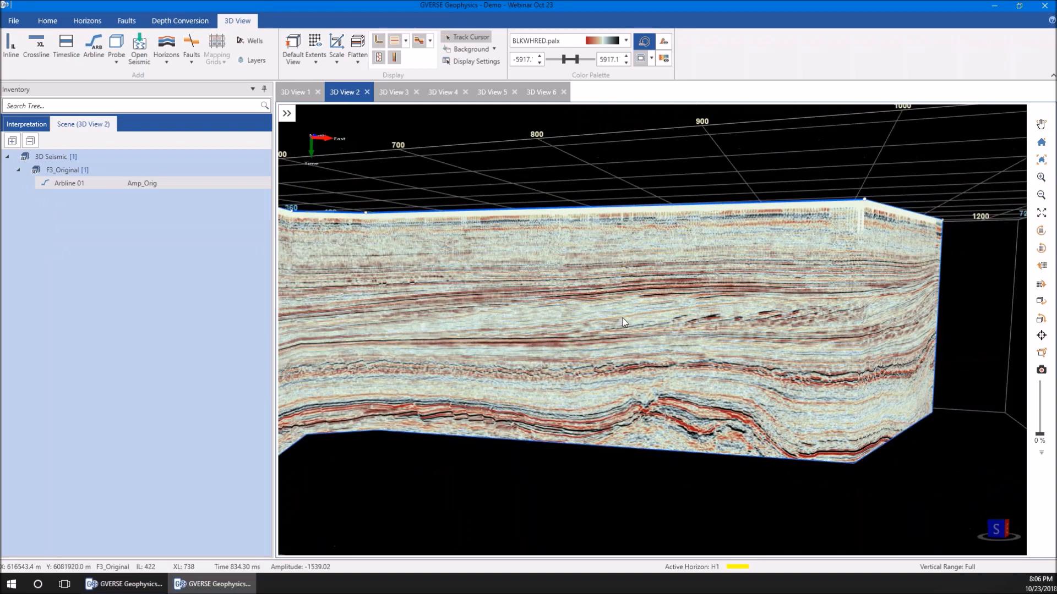
mouse_move(622, 318)
left_mouse_down()
mouse_move(602, 328)
mouse_move(607, 315)
left_mouse_up()
left_click(130, 585)
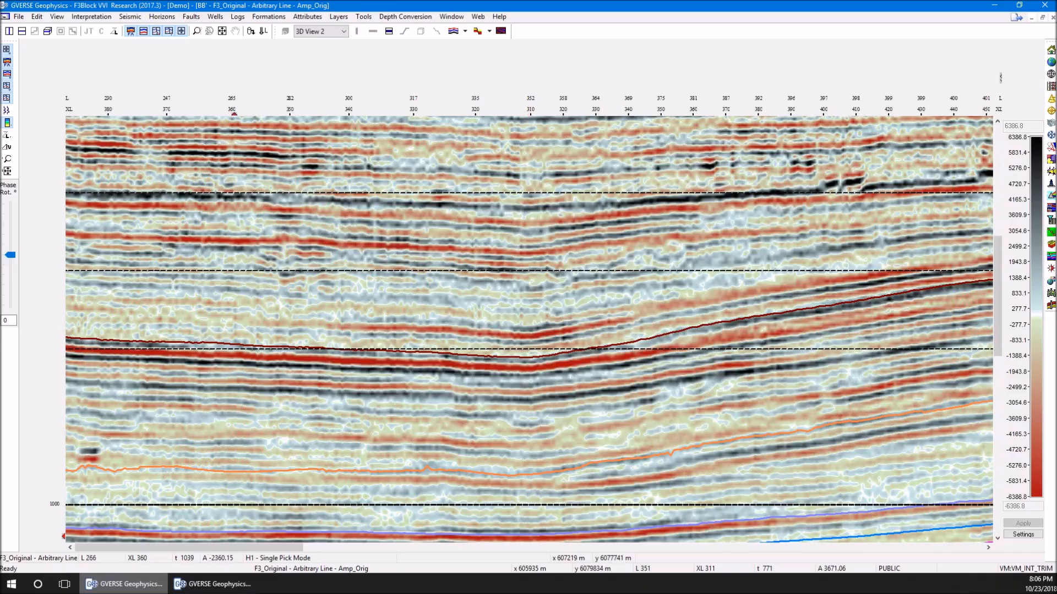
left_click(501, 31)
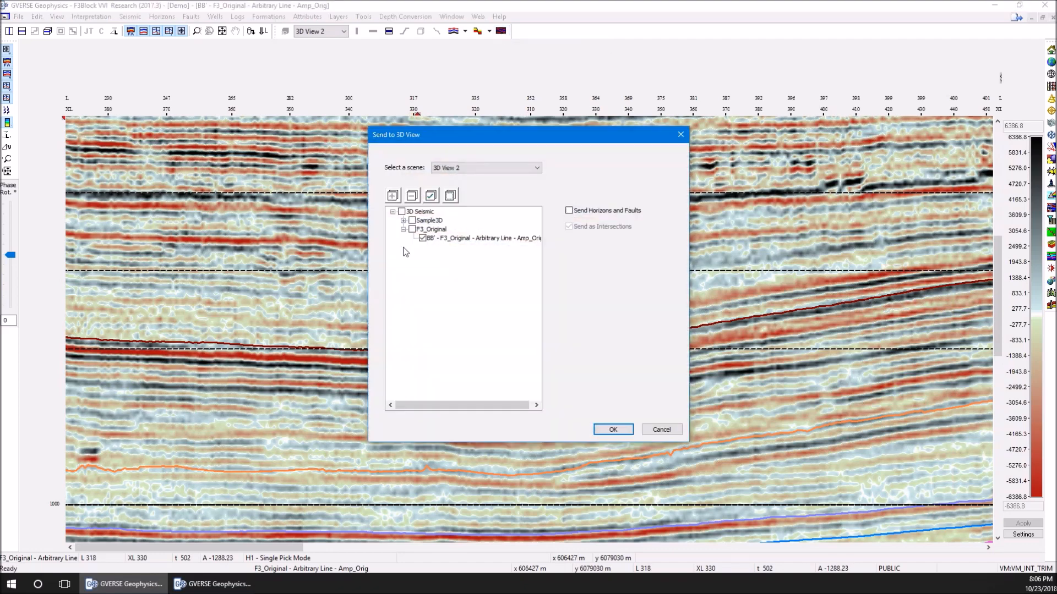
left_click(423, 229)
left_click(460, 170)
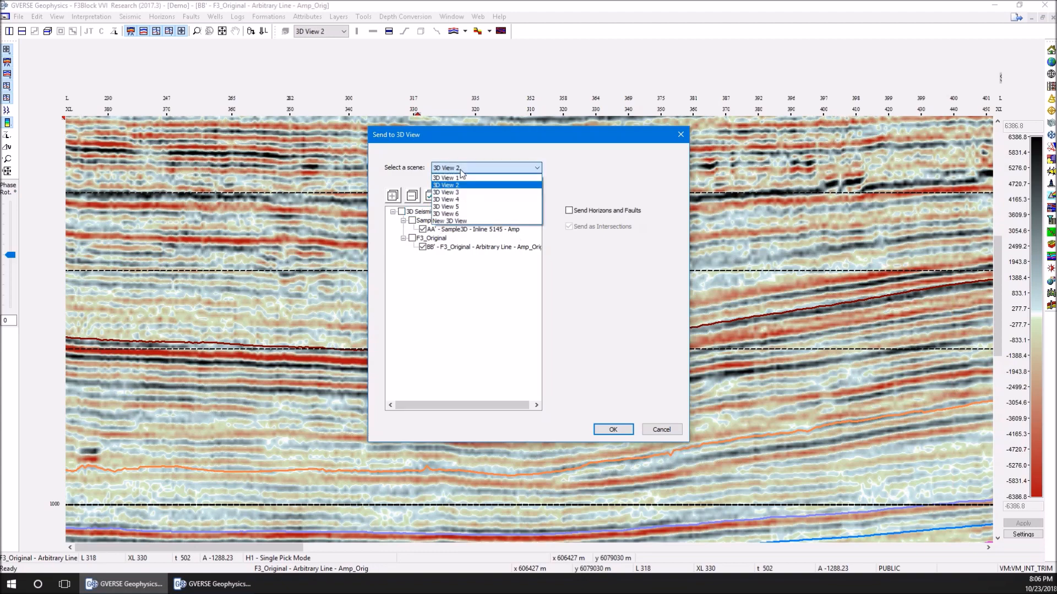
left_click(460, 169)
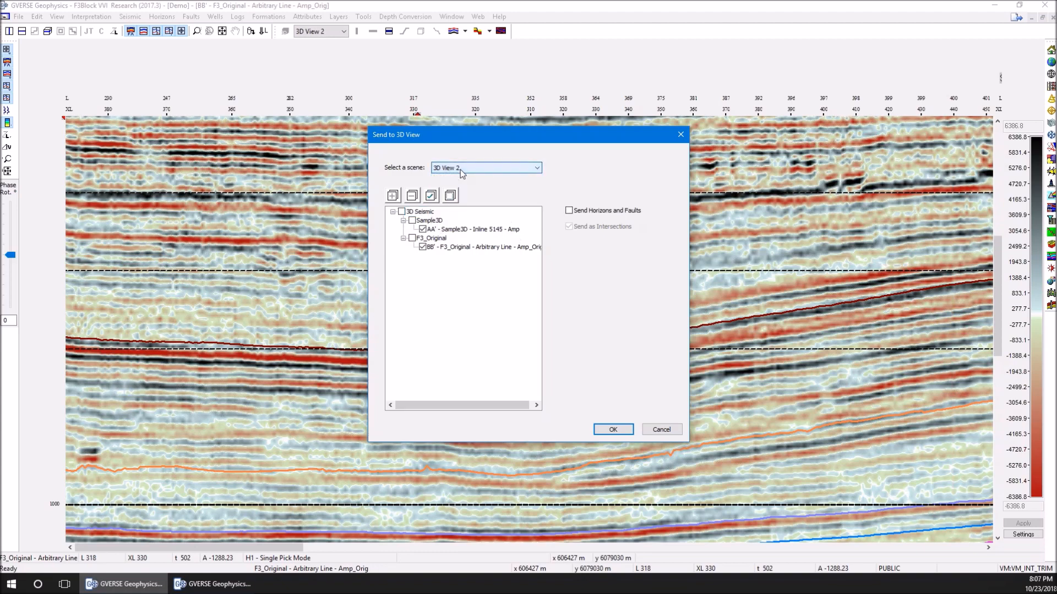
left_click(605, 212)
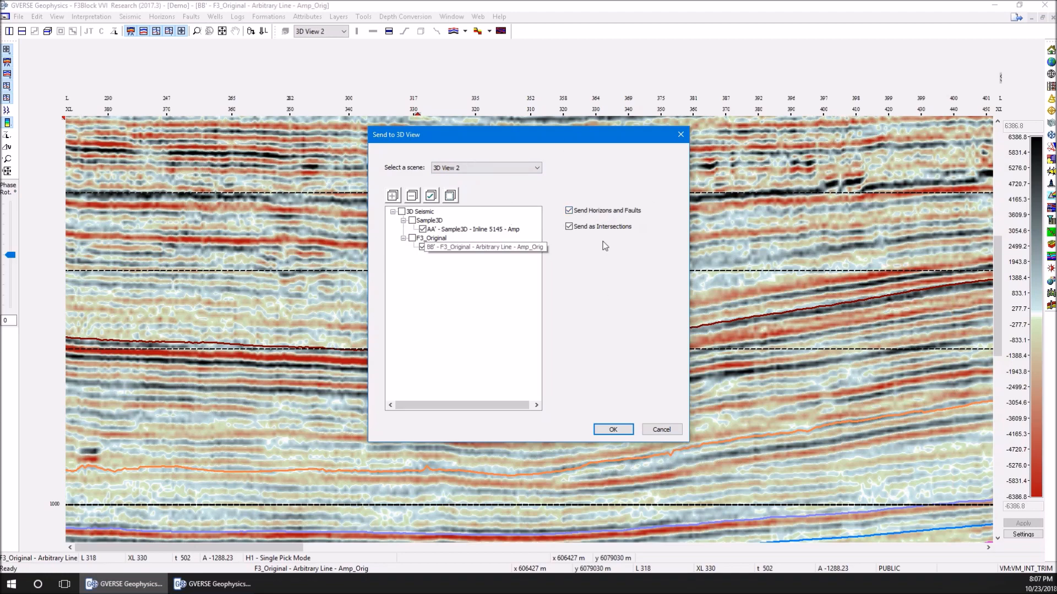
left_click(661, 429)
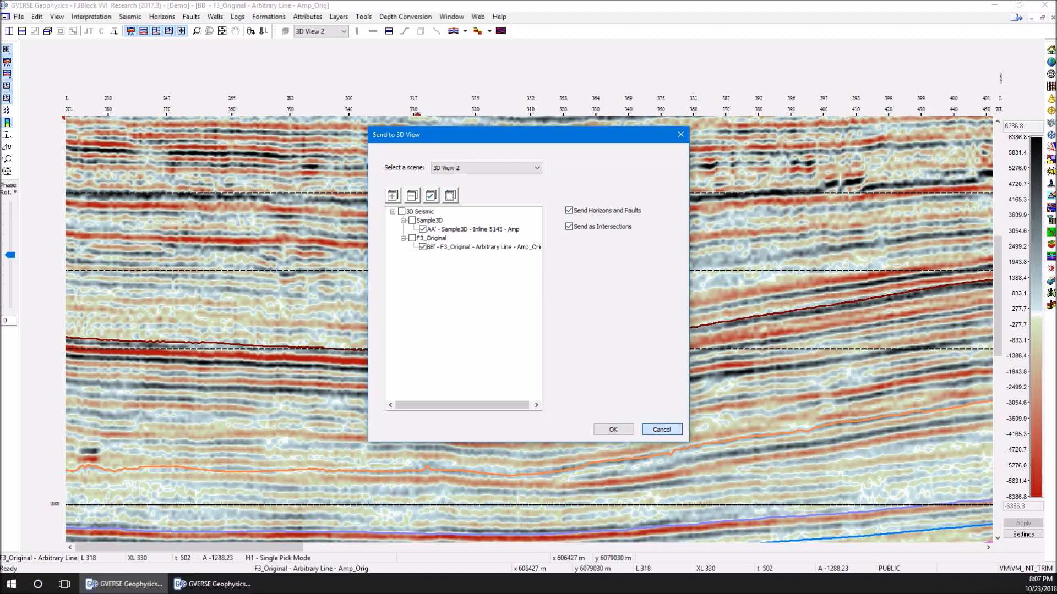
mouse_move(212, 584)
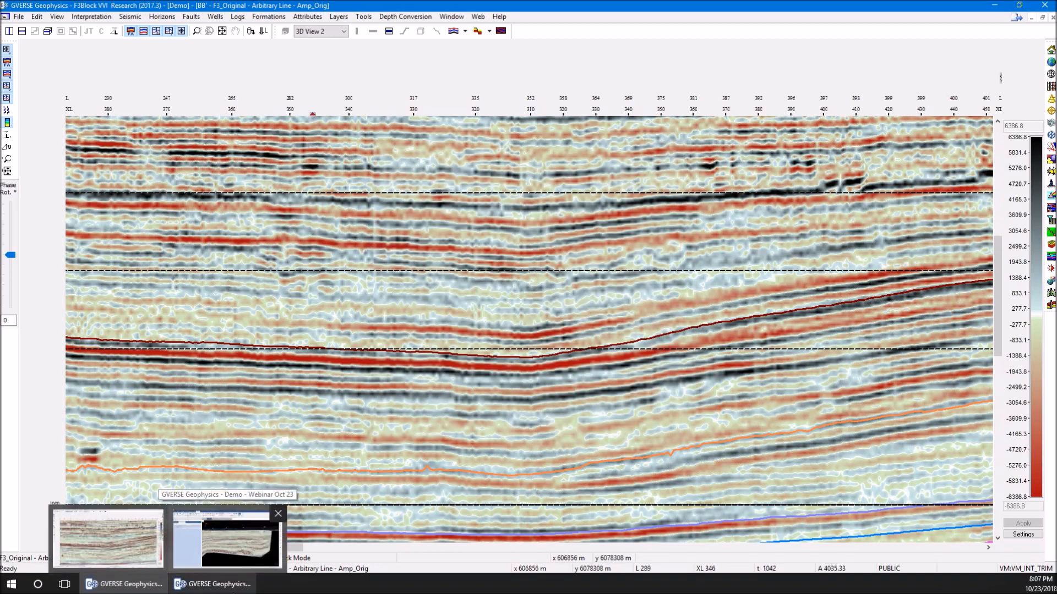
left_click(226, 538)
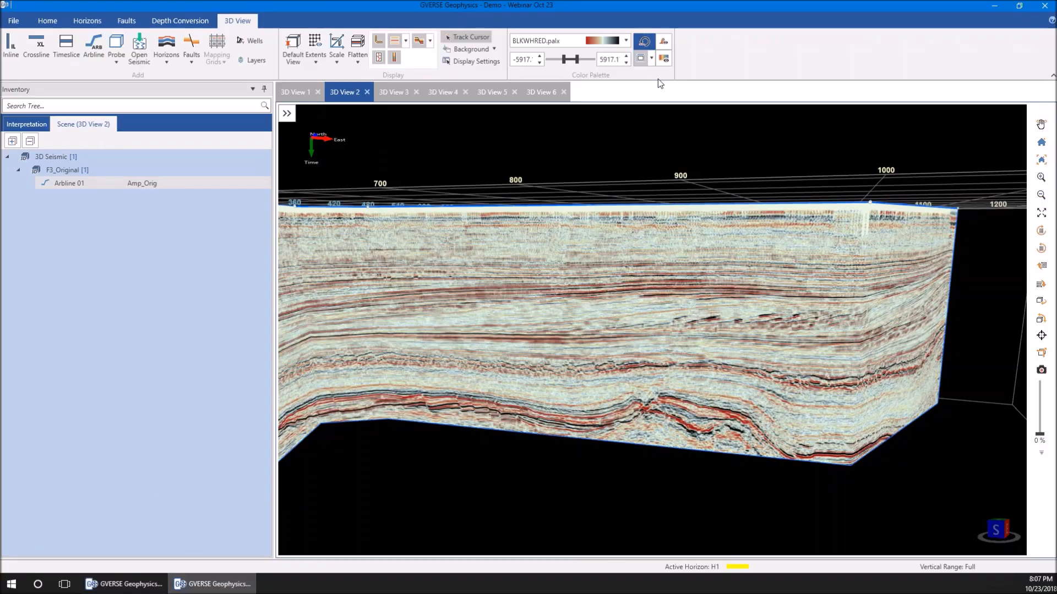
Try the Interpretation-level color palette on Arbline 01, and return it to the Section-level palette
left_click(653, 61)
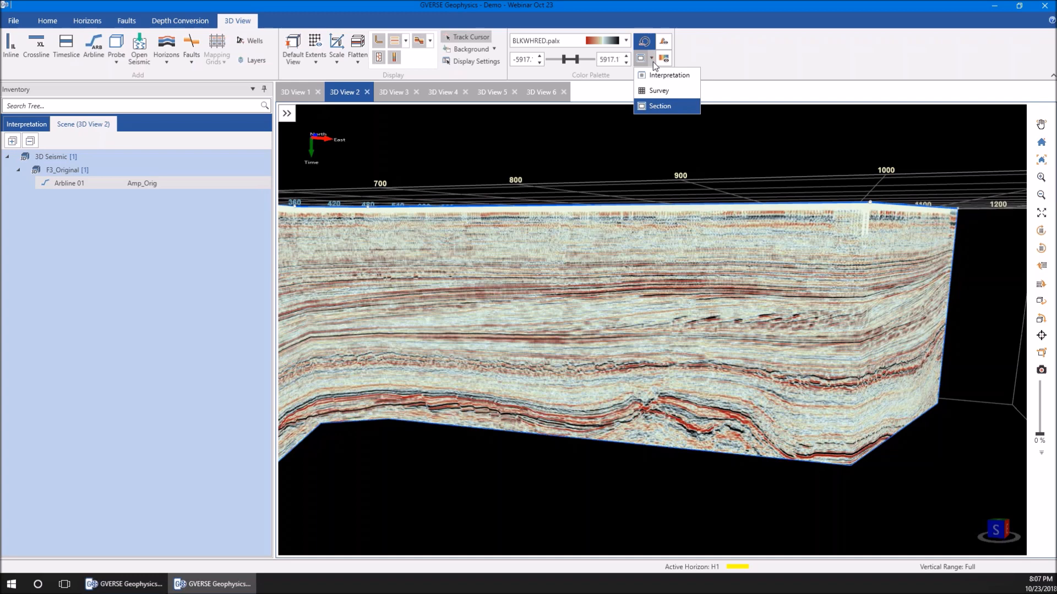
left_click(663, 107)
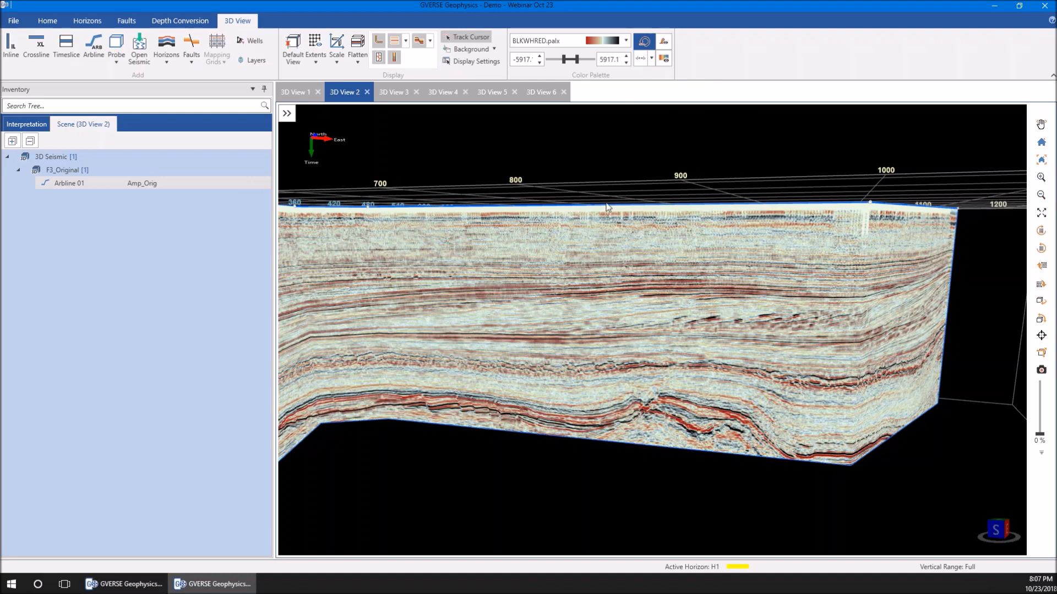
scroll(475, 270, "down", 2)
left_click_drag(477, 271, 482, 279)
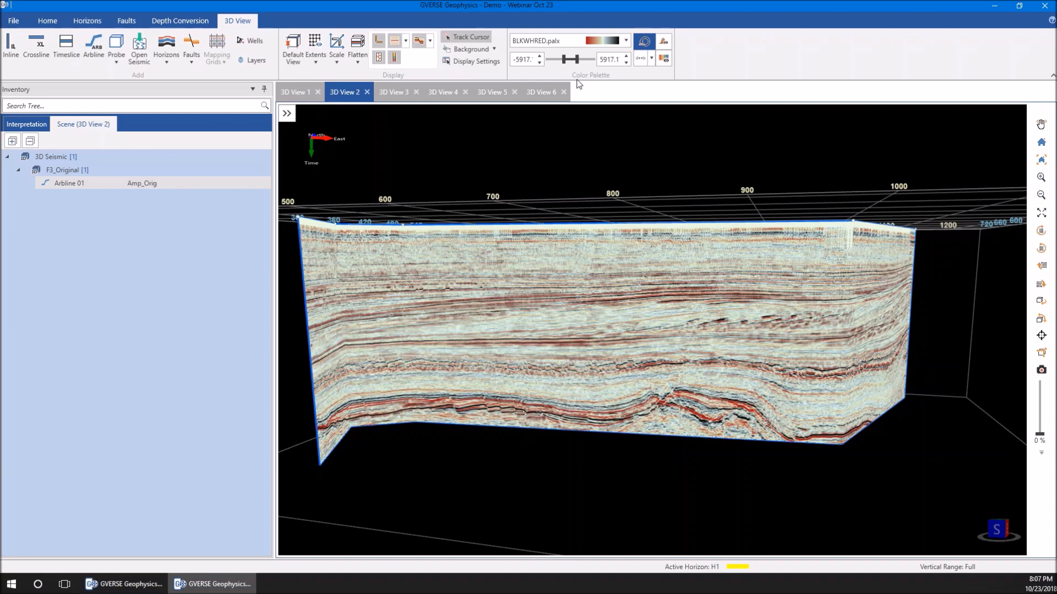
left_click_drag(531, 308, 567, 284)
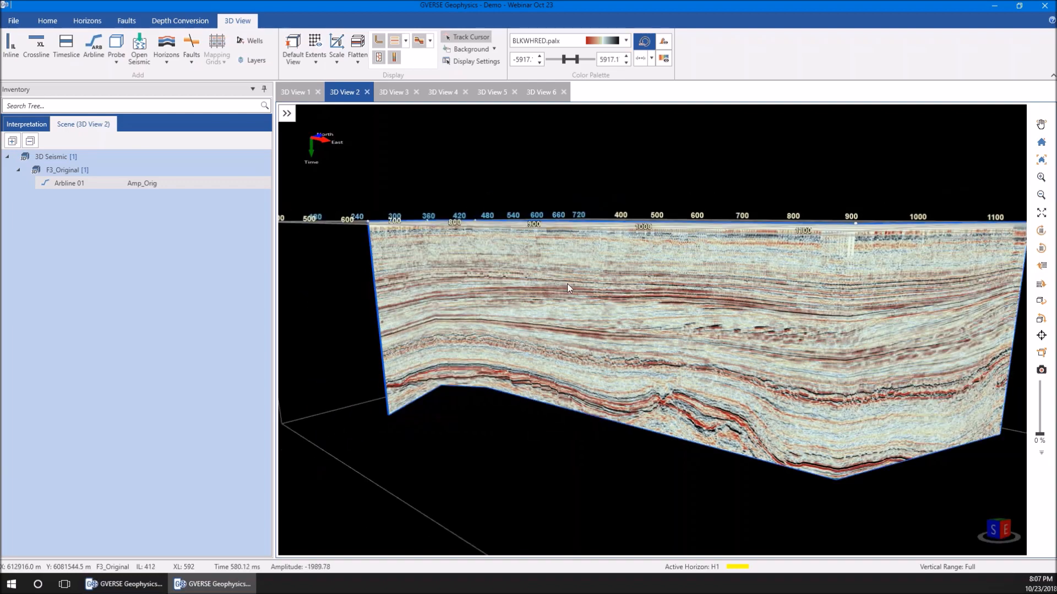
right_click(567, 283)
left_click(652, 57)
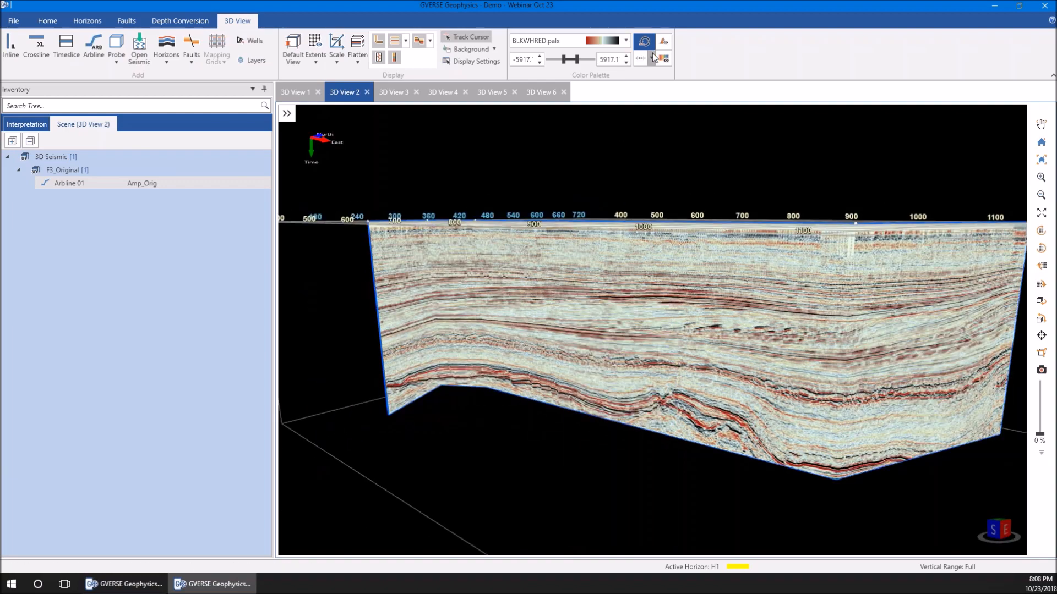
left_click(652, 57)
left_click(660, 104)
Open crossline 518 of F3_Original alongside the arbitrary line in 3D View 2
right_click(536, 298)
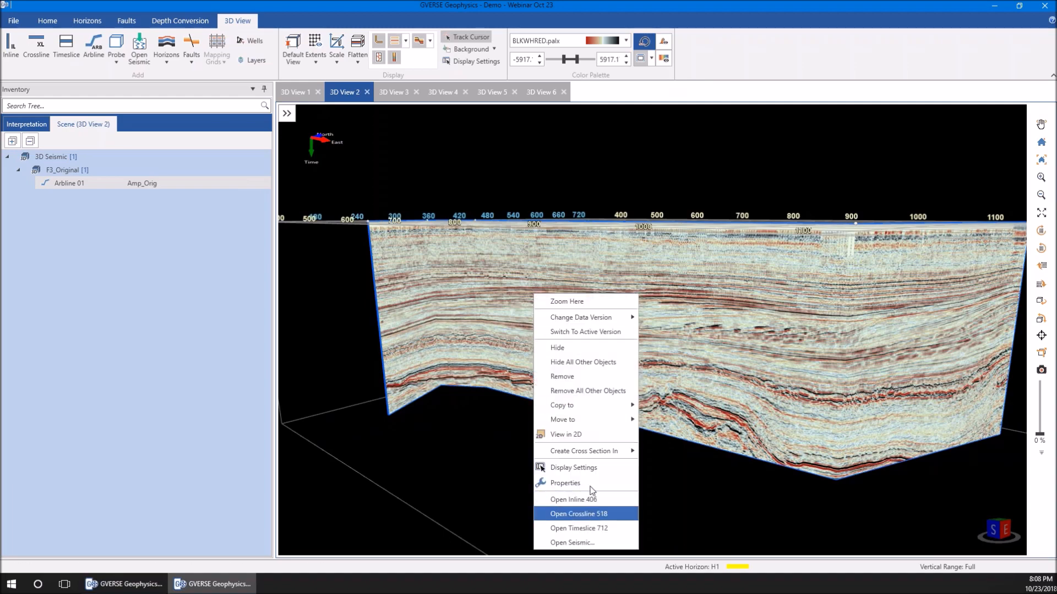
left_click(578, 514)
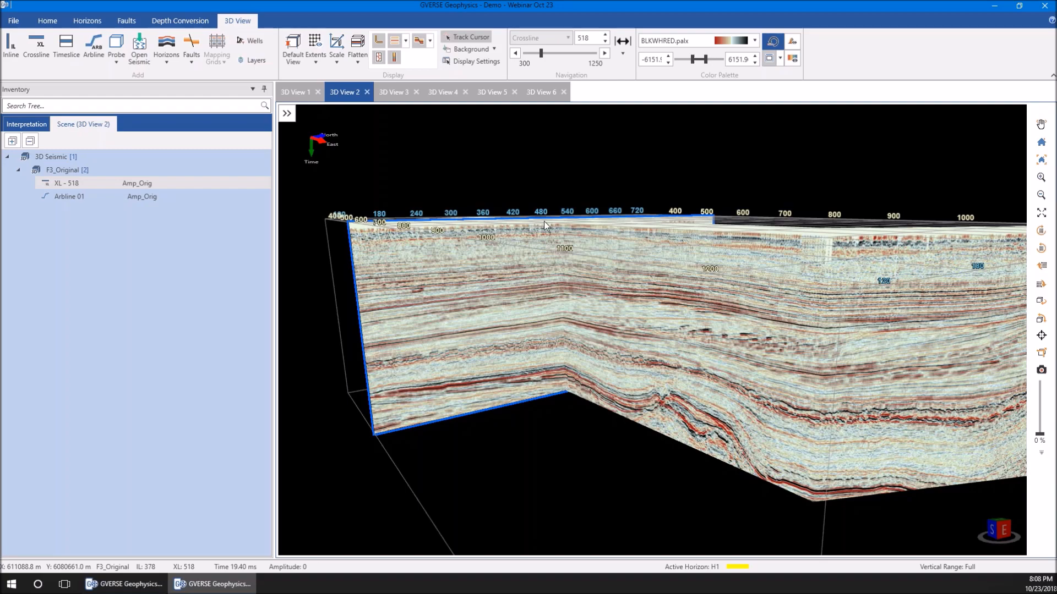
scroll(518, 296, "up", 5)
left_click_drag(471, 241, 535, 239)
scroll(535, 273, "up", 2)
scroll(491, 237, "up", 2)
Compare the section-level palette ranges of crossline 518 and Arbline 01 by selecting each in turn
left_click(373, 241)
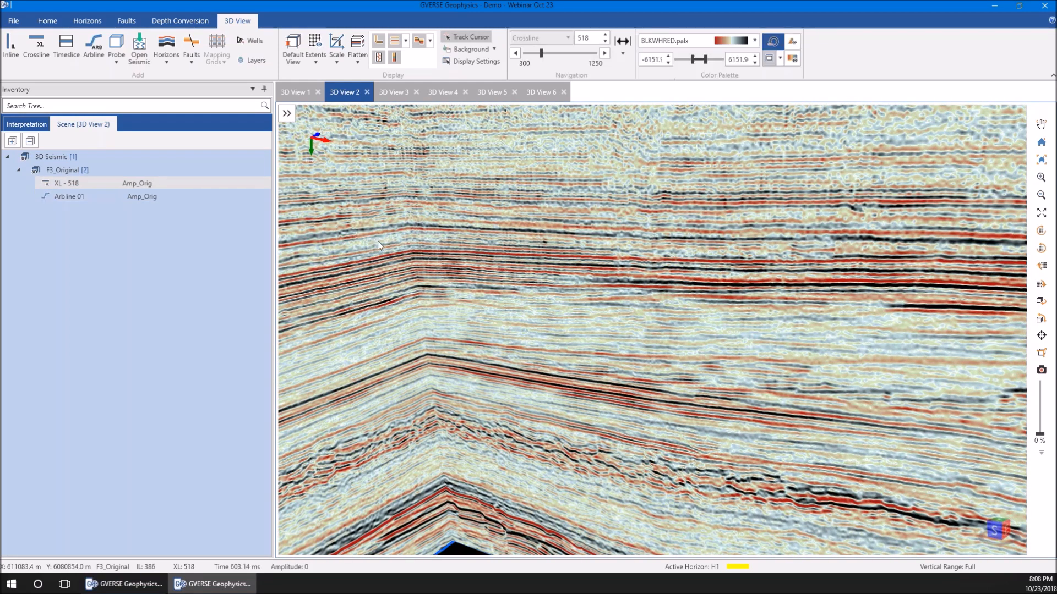
left_click(445, 230)
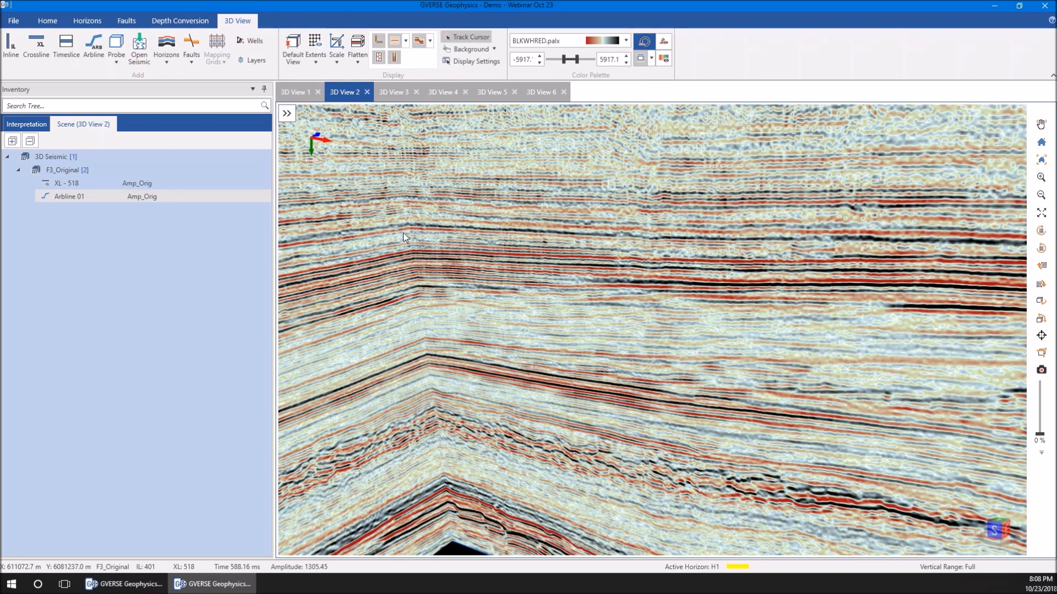
left_click(384, 244)
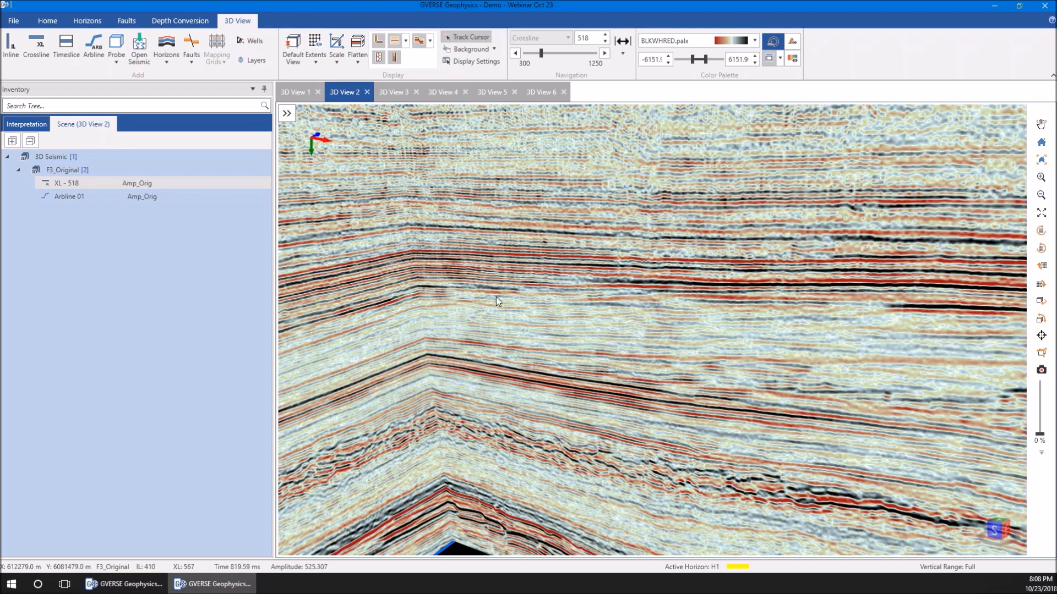
Assign the Survey-level color palette to both Arbline 01 and crossline 518
left_click(602, 326)
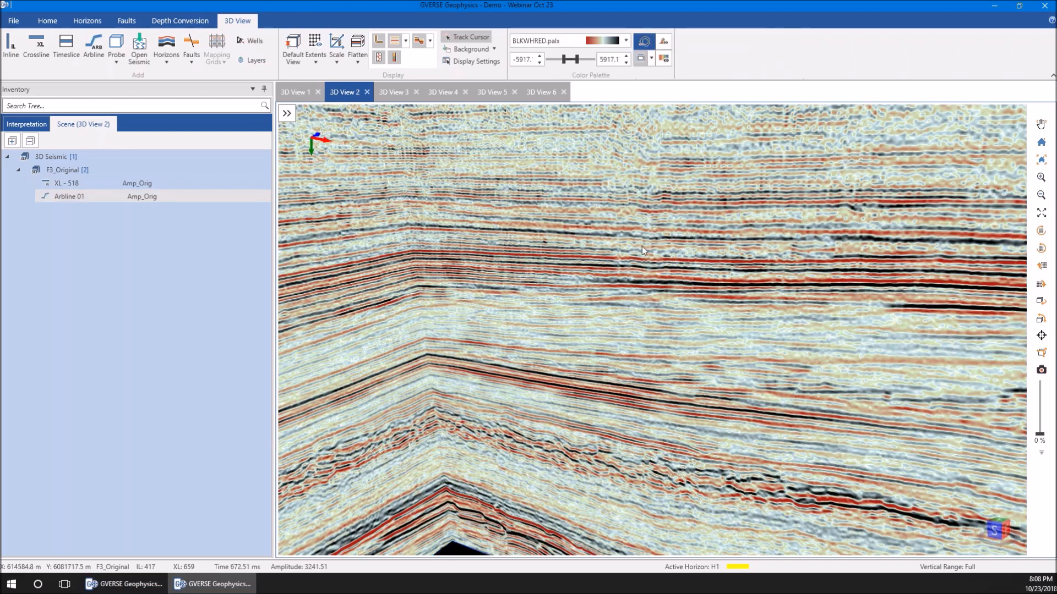
left_click(651, 58)
left_click(645, 93)
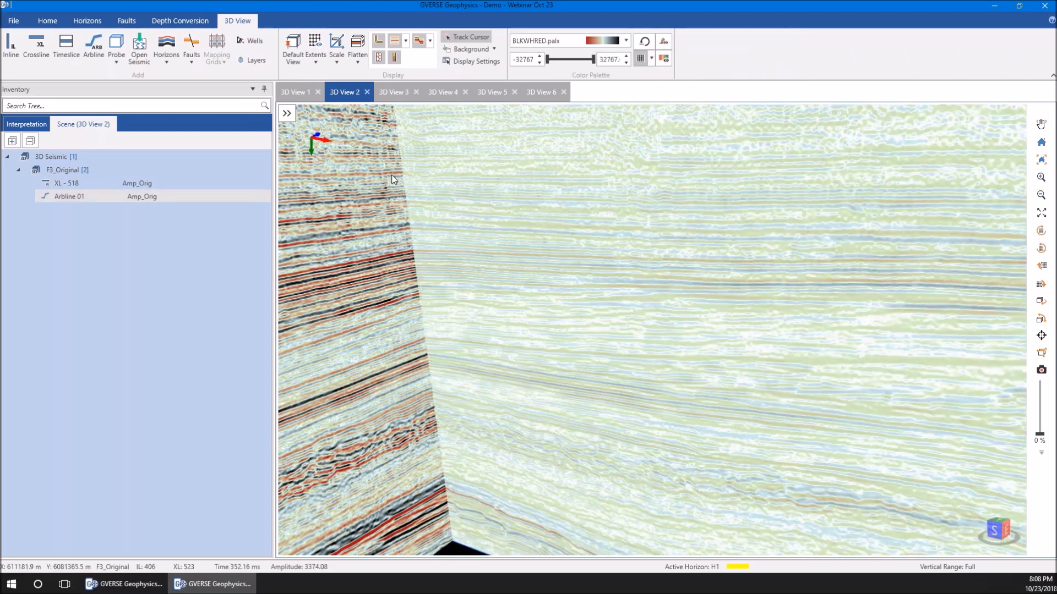
left_click(391, 174)
left_click(778, 59)
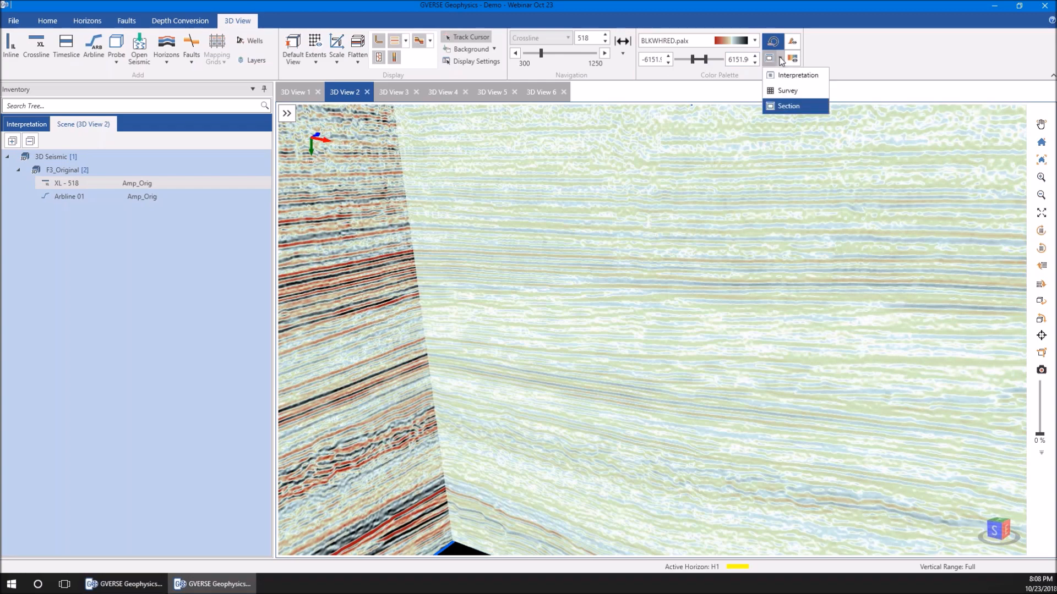
left_click(787, 93)
Compare the survey-level palette ranges of Arbline 01 and crossline 518 by selecting each, and review the available palette levels
left_click(622, 194)
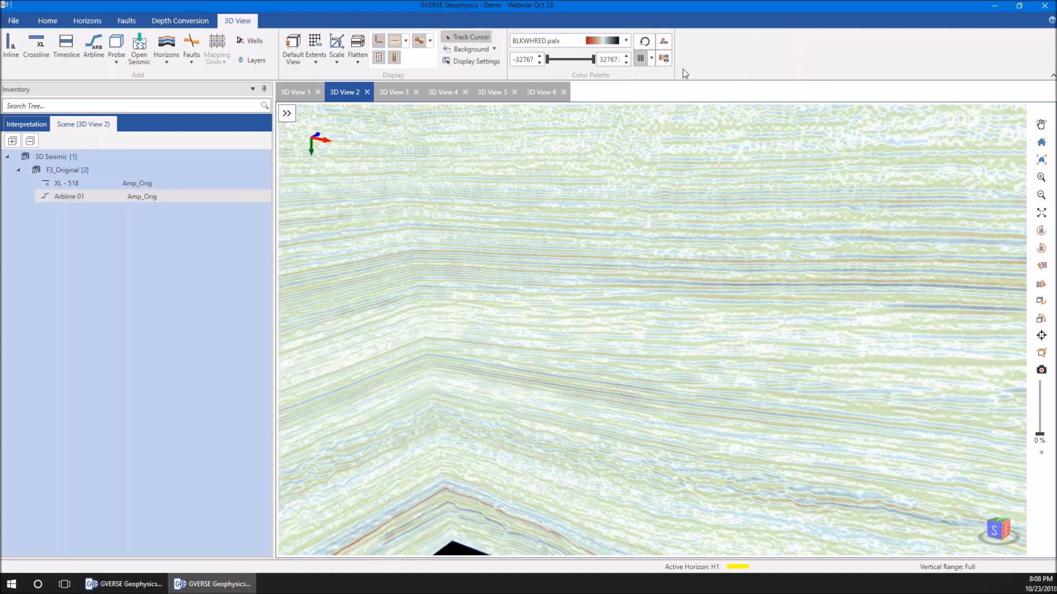
left_click(323, 210)
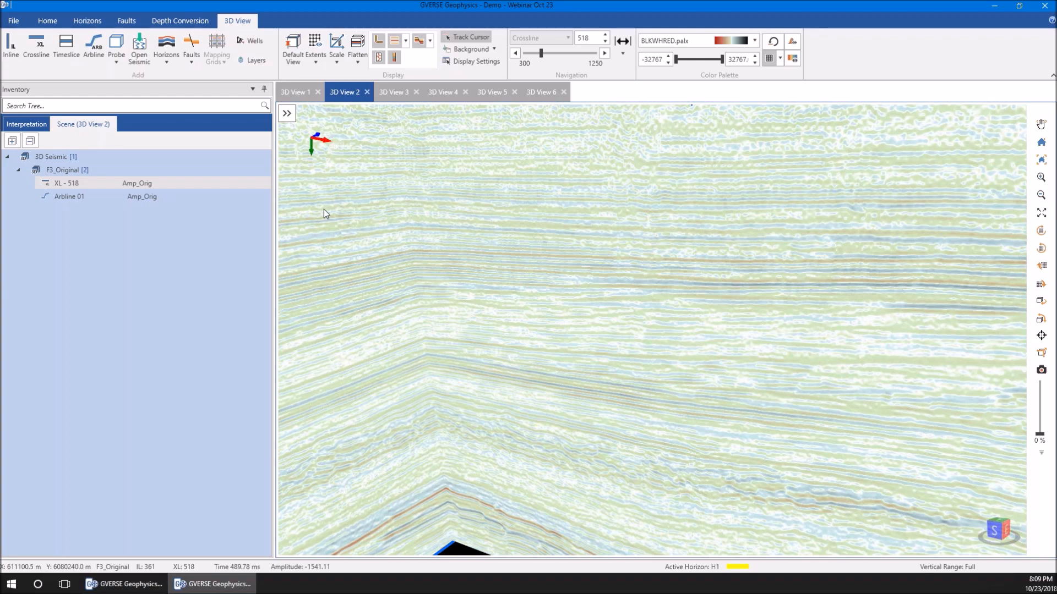
left_click(779, 58)
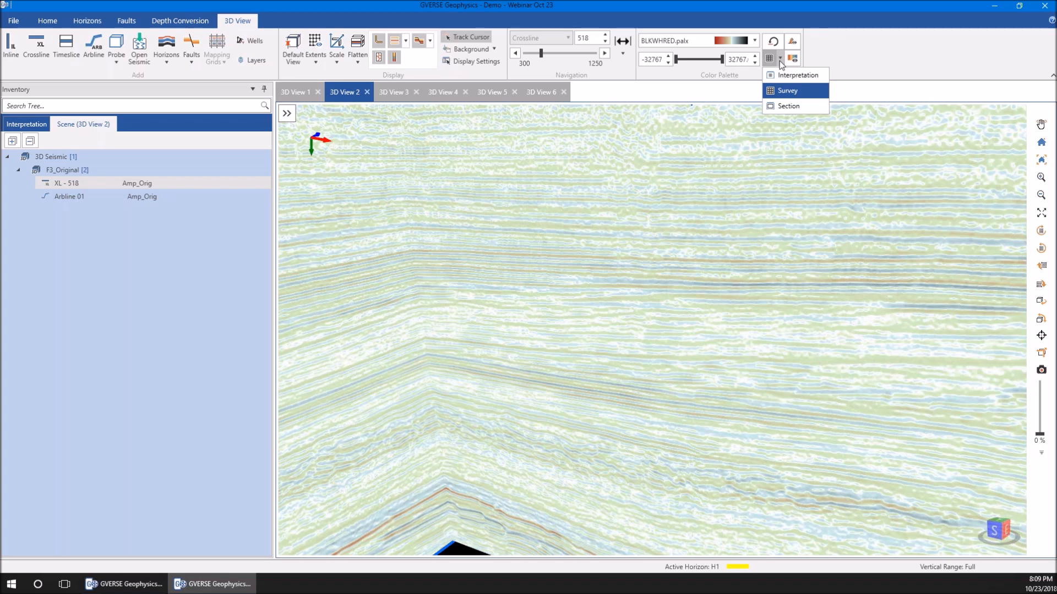
left_click(899, 39)
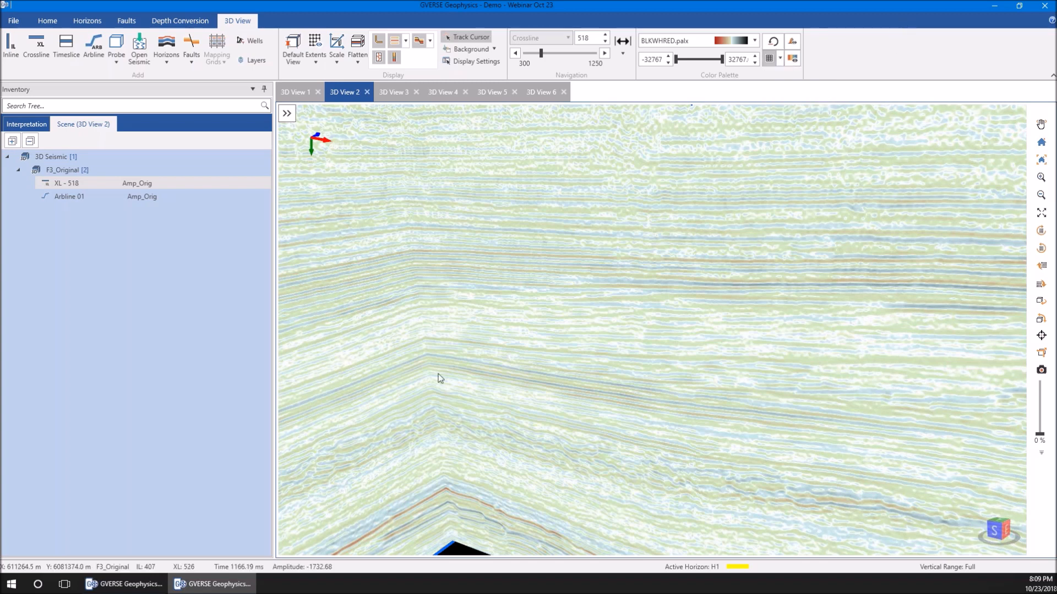
Switch to the 2D arbitrary line window and apply Survey Constant trace scaling in its seismic display settings
left_click(160, 582)
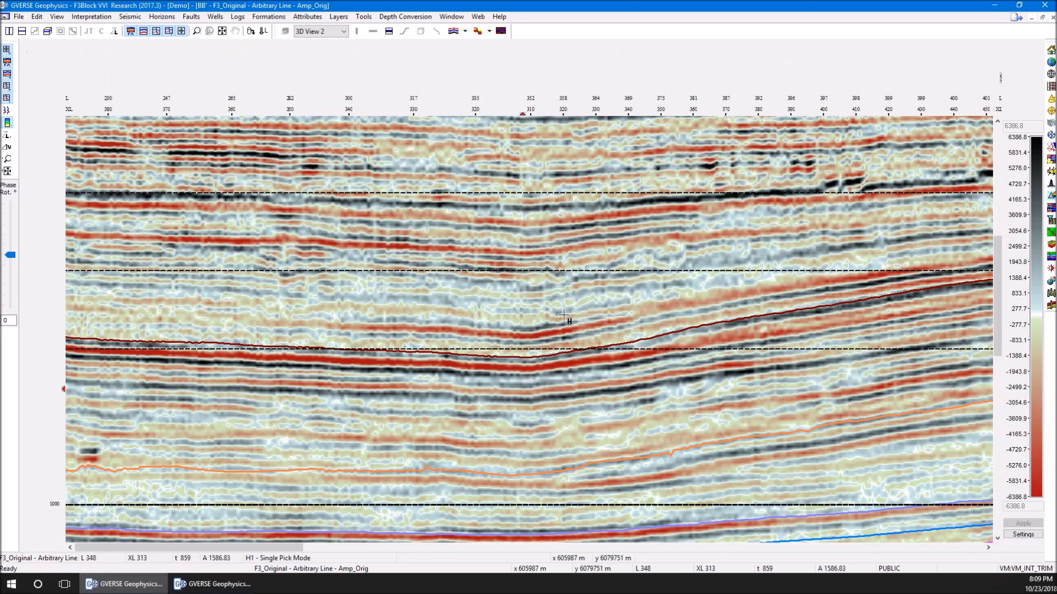
right_click(562, 295)
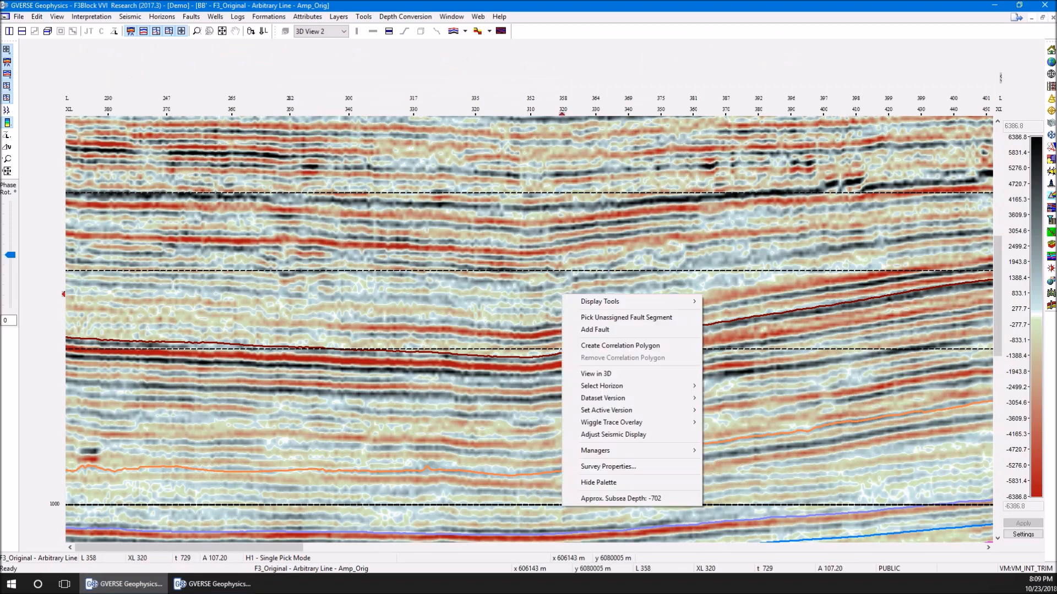
left_click(598, 435)
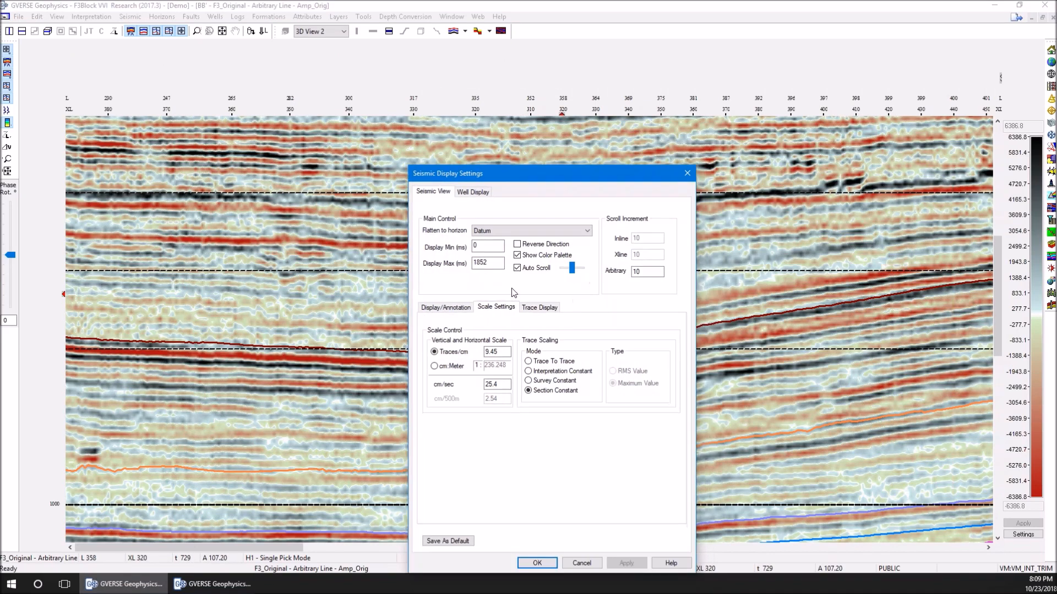
left_click(543, 380)
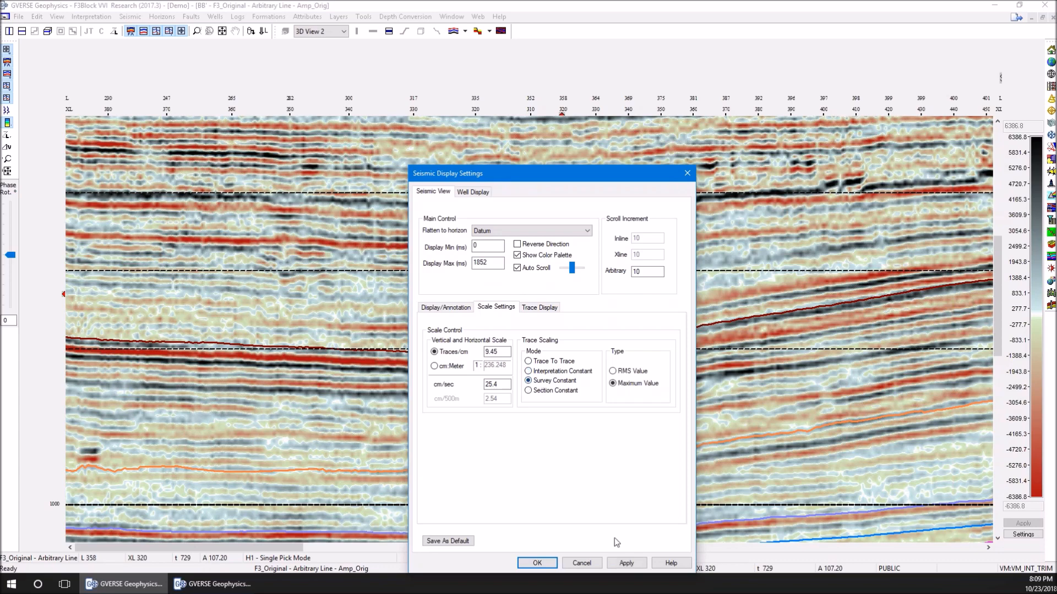
left_click(626, 564)
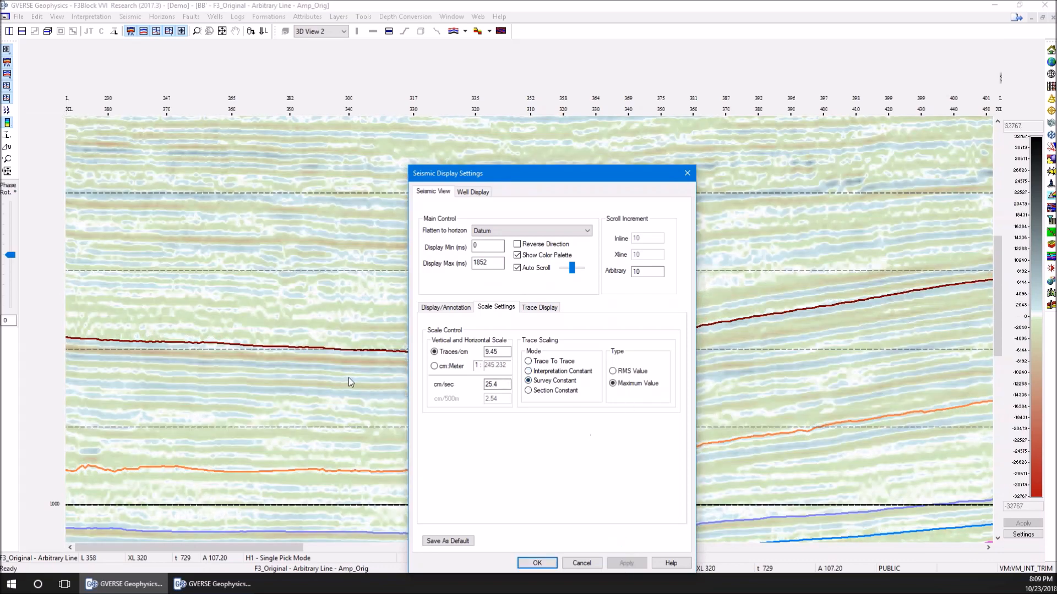
Restore the 2D arbitrary line's trace scaling to Section Constant and close the display settings
left_click(530, 391)
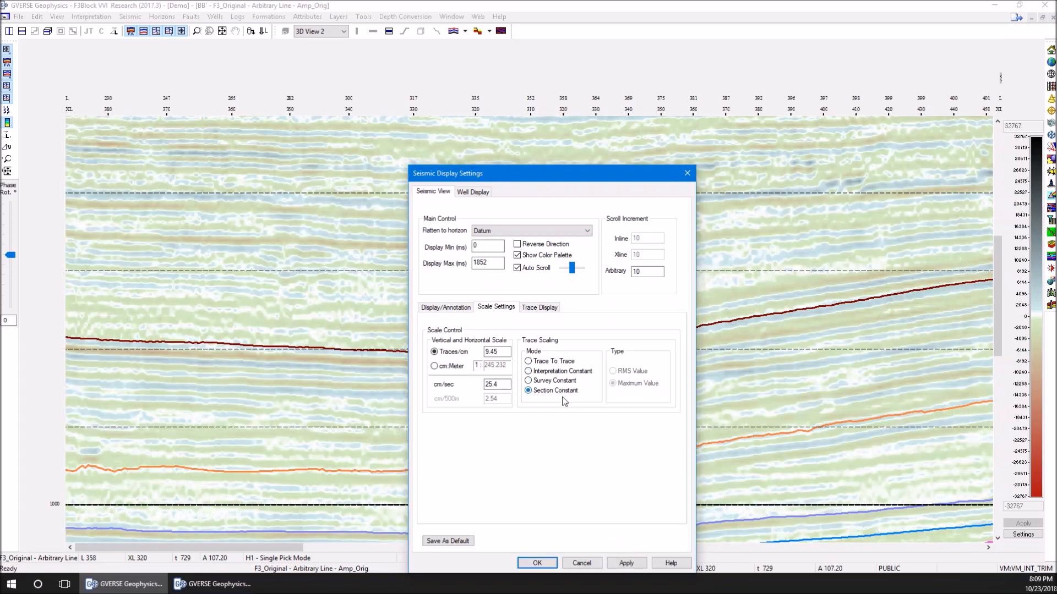
left_click(625, 563)
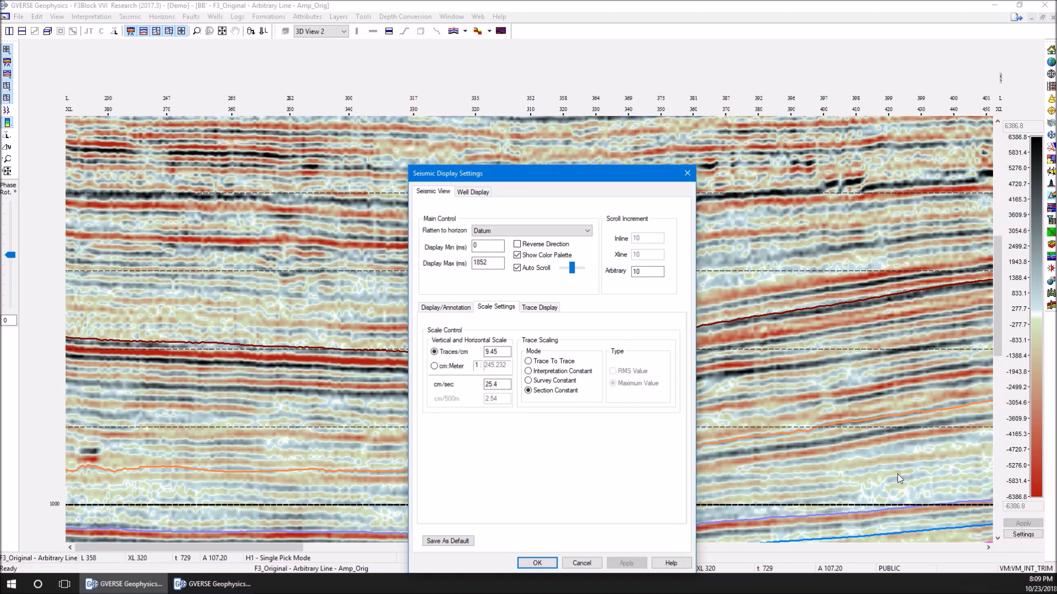
left_click(585, 565)
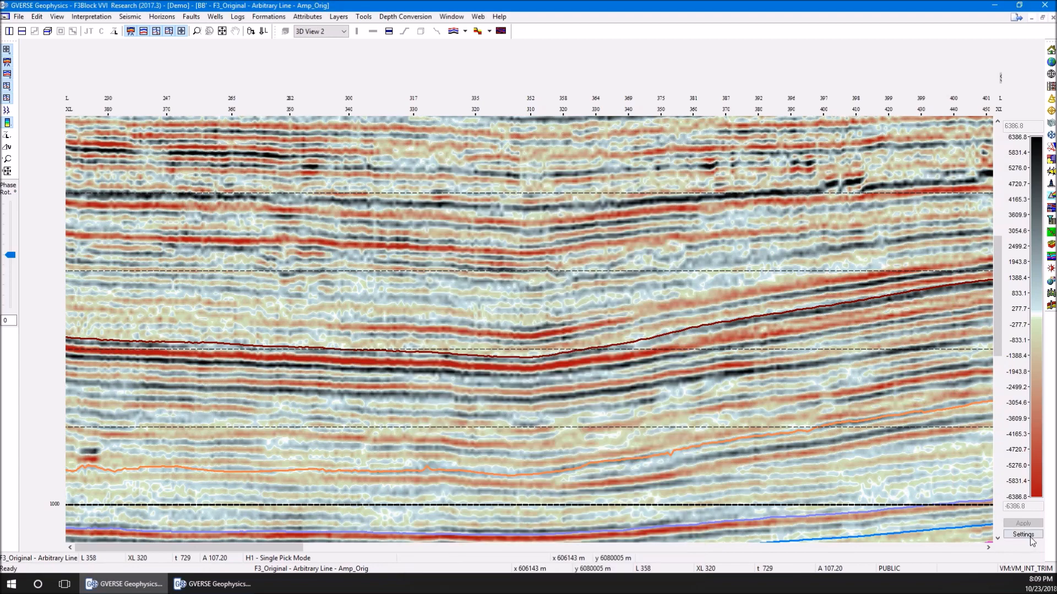
Review the palettes offered in the 2D section's color palette settings, and close the settings without changes
left_click(1027, 536)
left_click(546, 220)
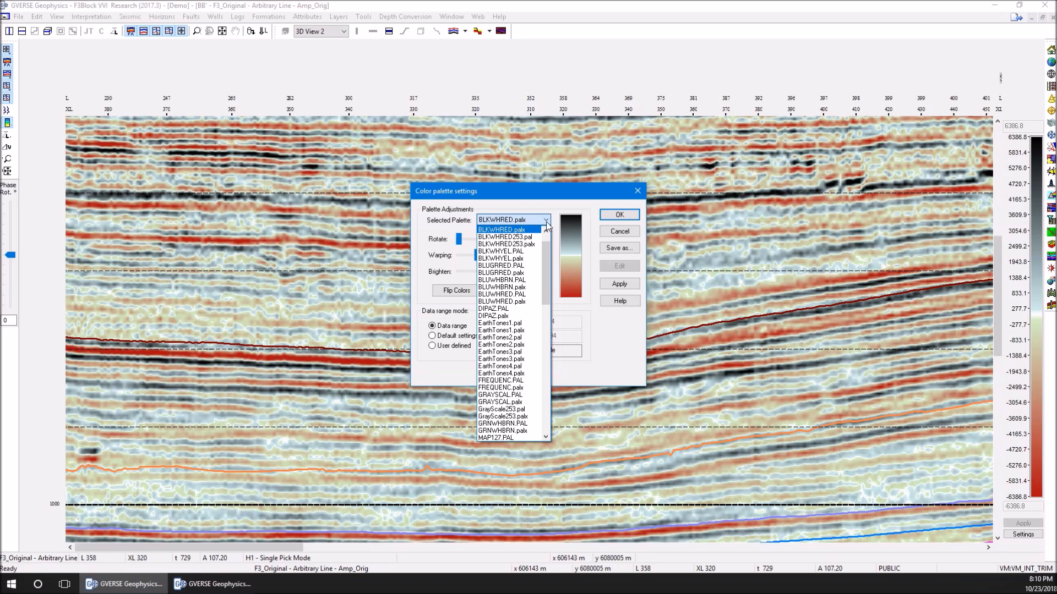
left_click(212, 584)
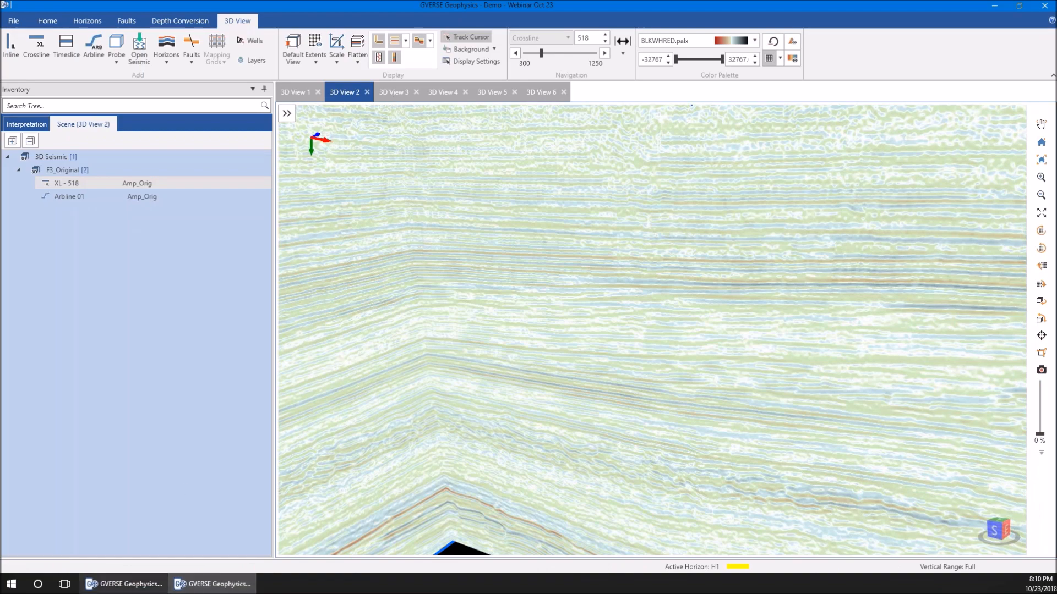
left_click(124, 587)
left_click(621, 233)
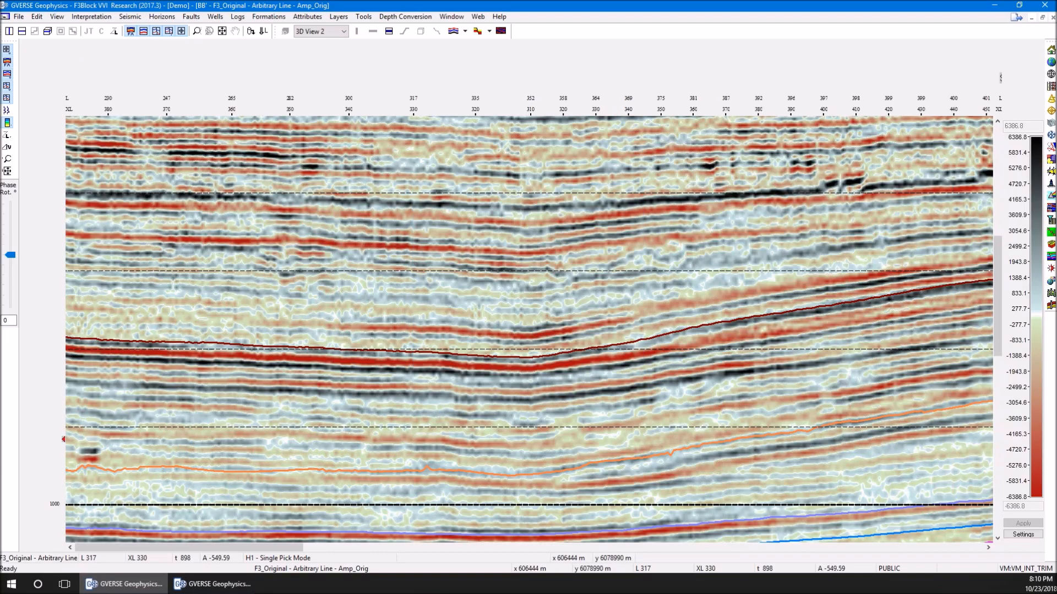
Switch to 3D View 3, pick horizon H1 across inline 5145 in Segment Pick mode, and check the undo history
left_click(212, 584)
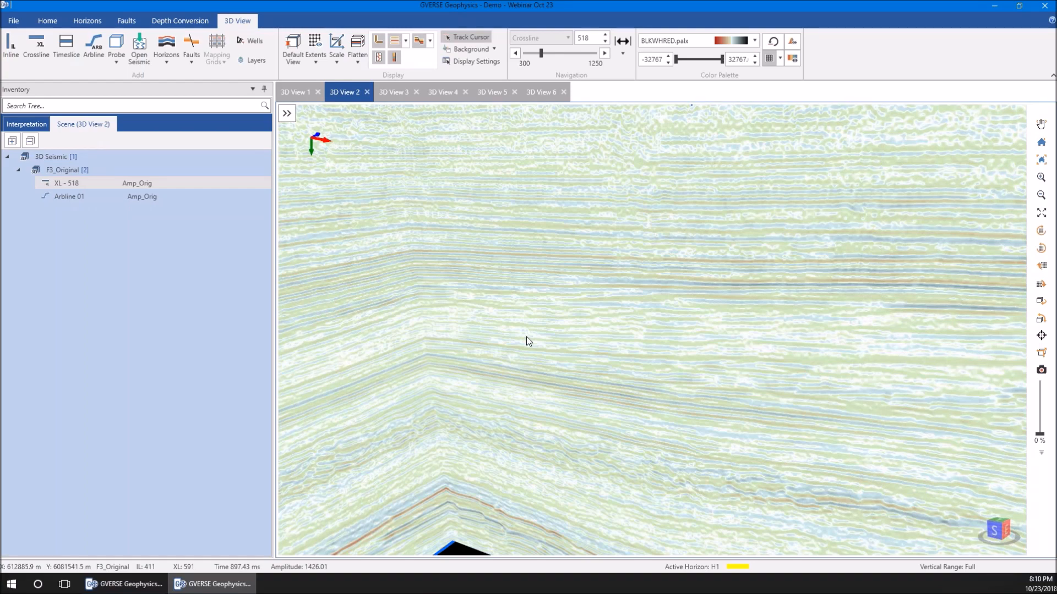
left_click(396, 94)
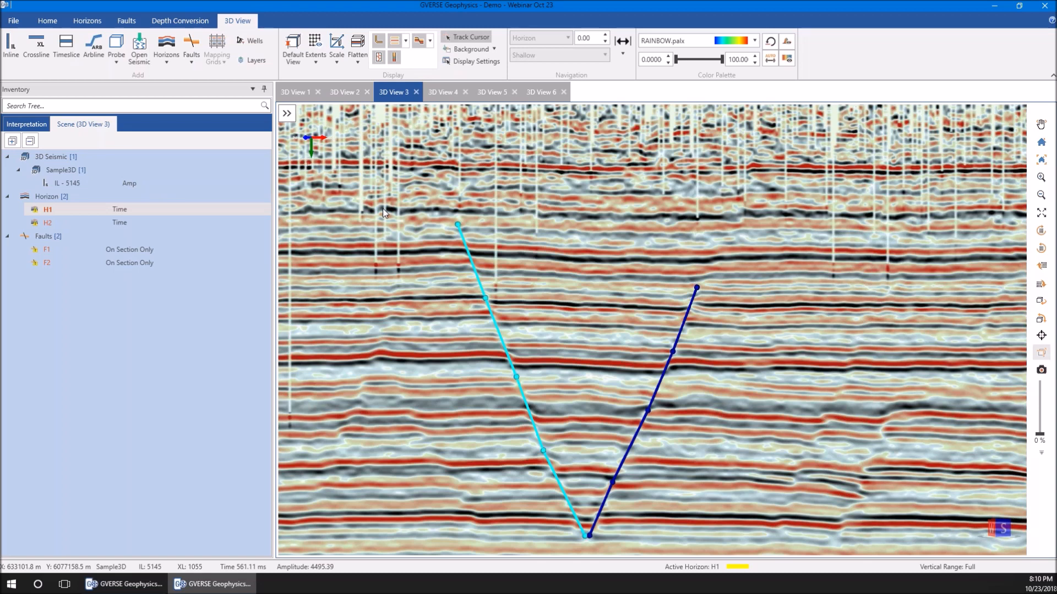
left_click(87, 20)
left_click(217, 40)
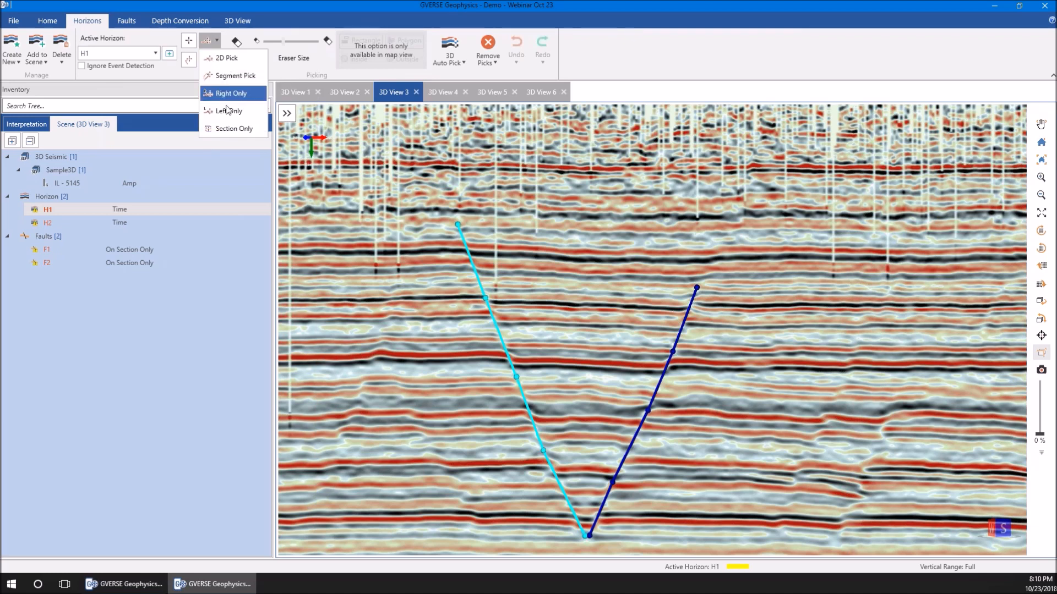
left_click(233, 77)
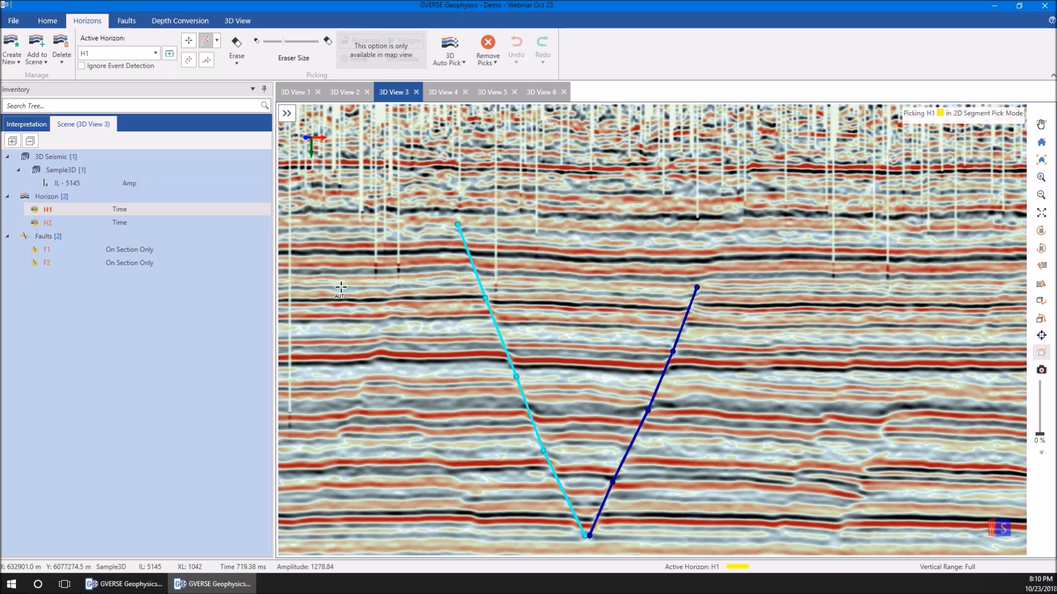
left_click(298, 288)
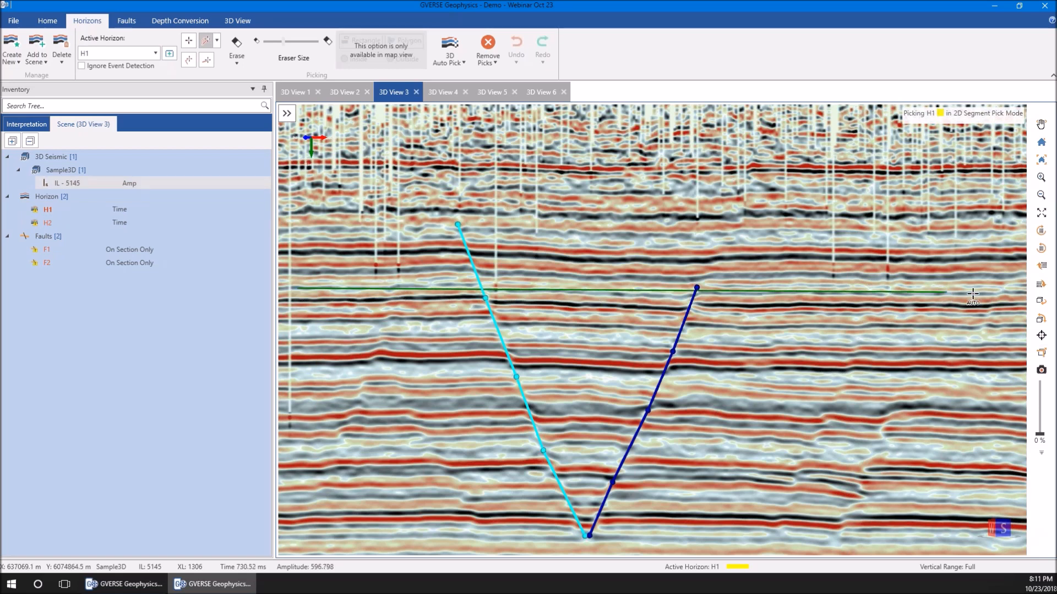
left_click(1023, 294)
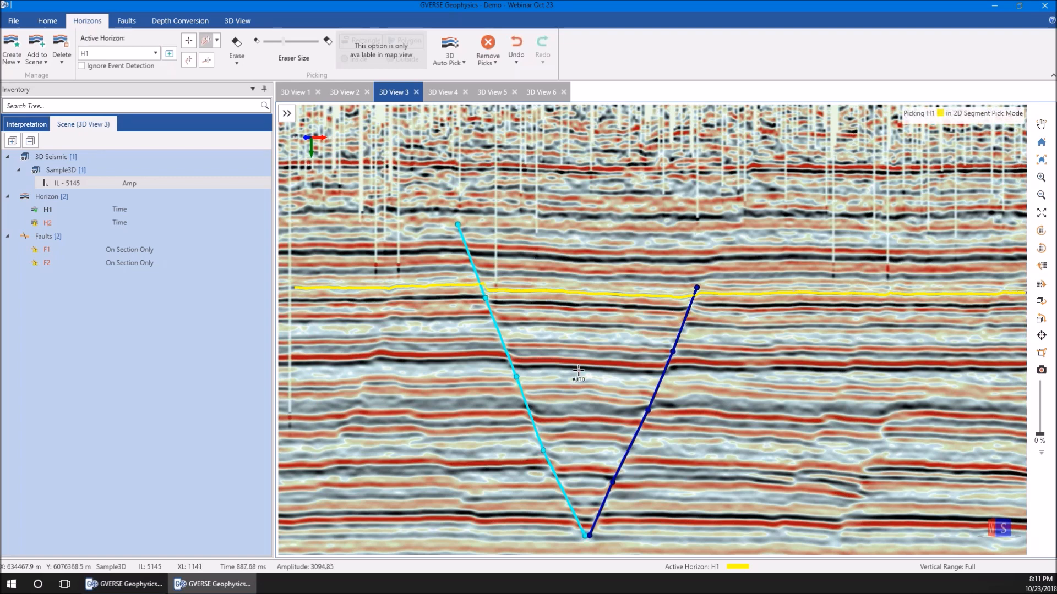
left_click(518, 64)
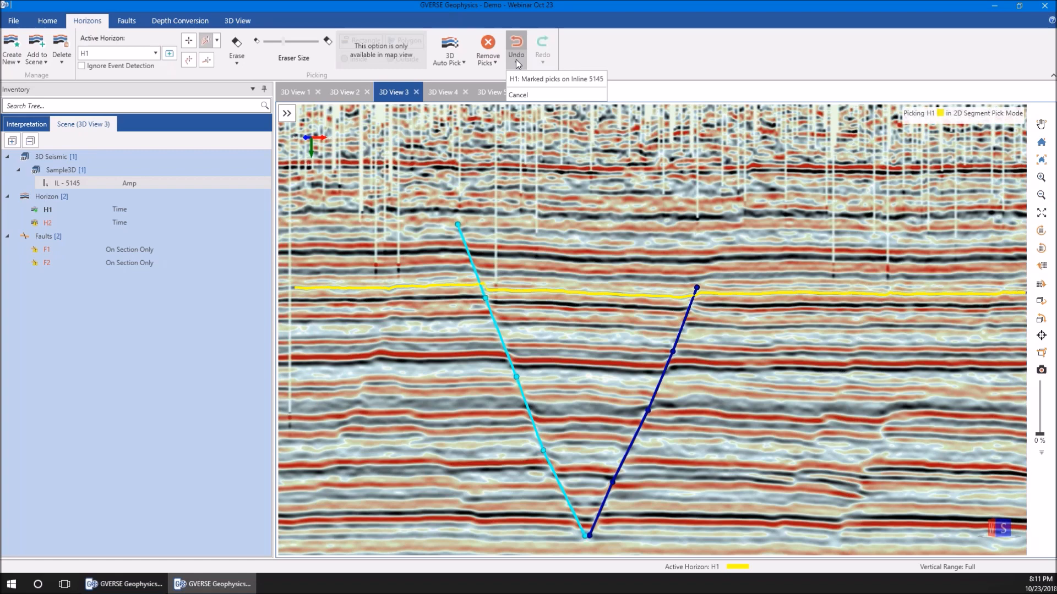
left_click(516, 59)
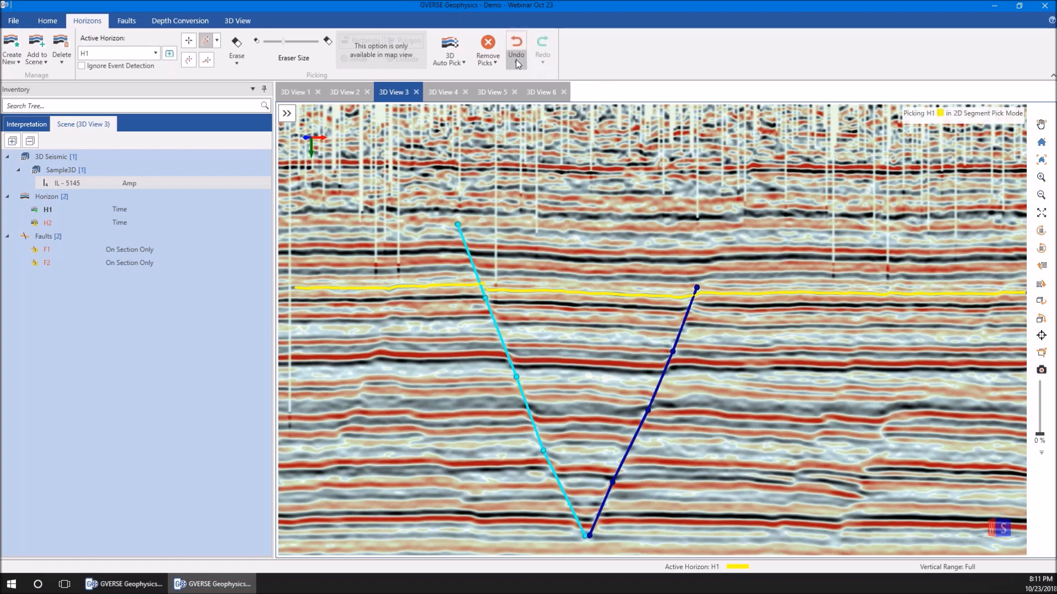
Open crossline 1138 from a point on inline 5145 between the two faults
left_click_drag(598, 320, 582, 294)
right_click(583, 293)
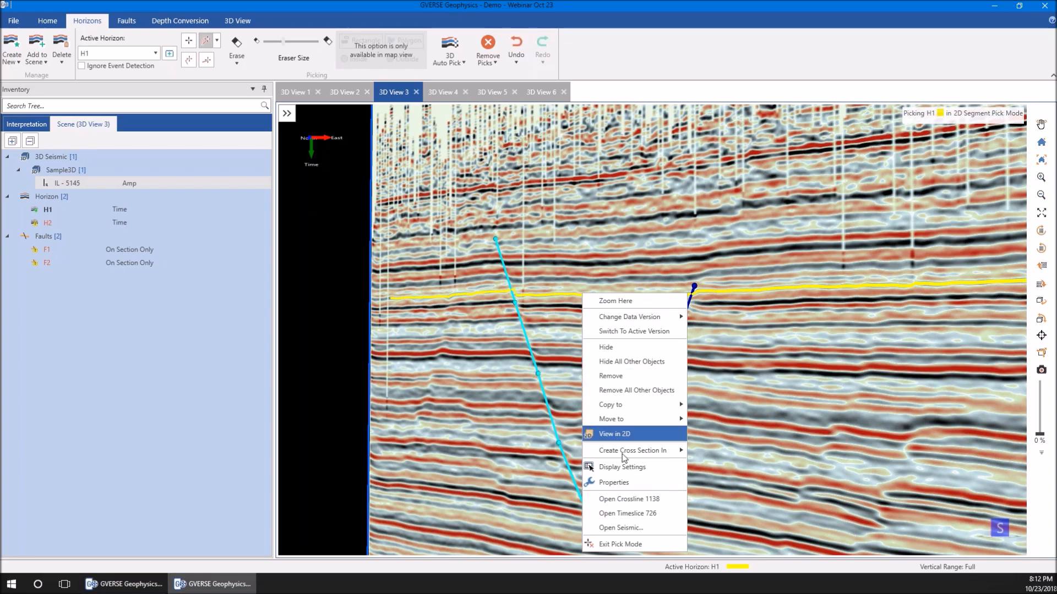
left_click(627, 499)
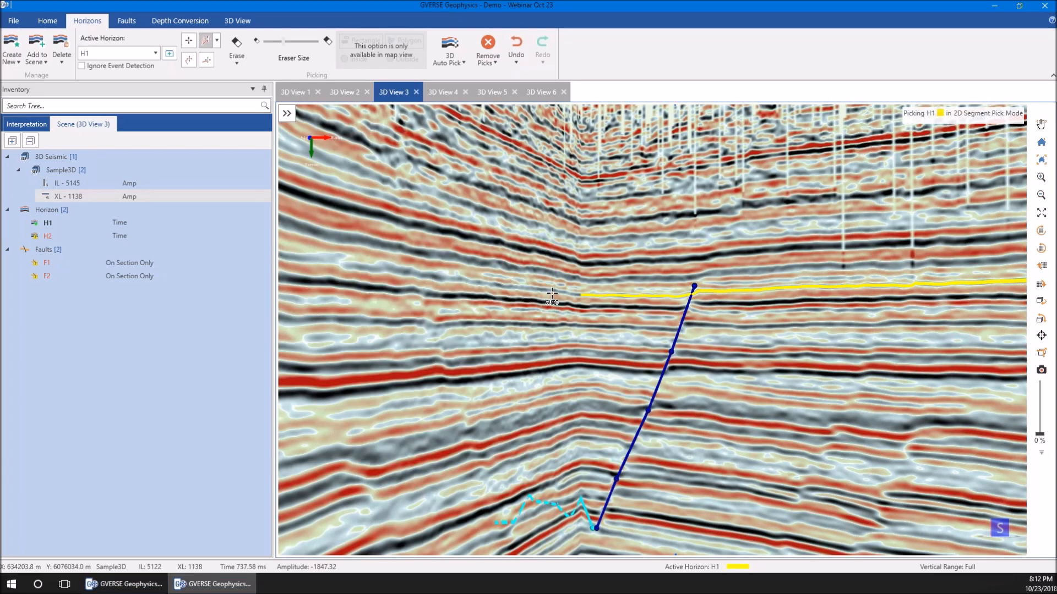
Pick horizon H1 on crossline 1138 in 2D Pick mode, and check the undo history
left_click(217, 40)
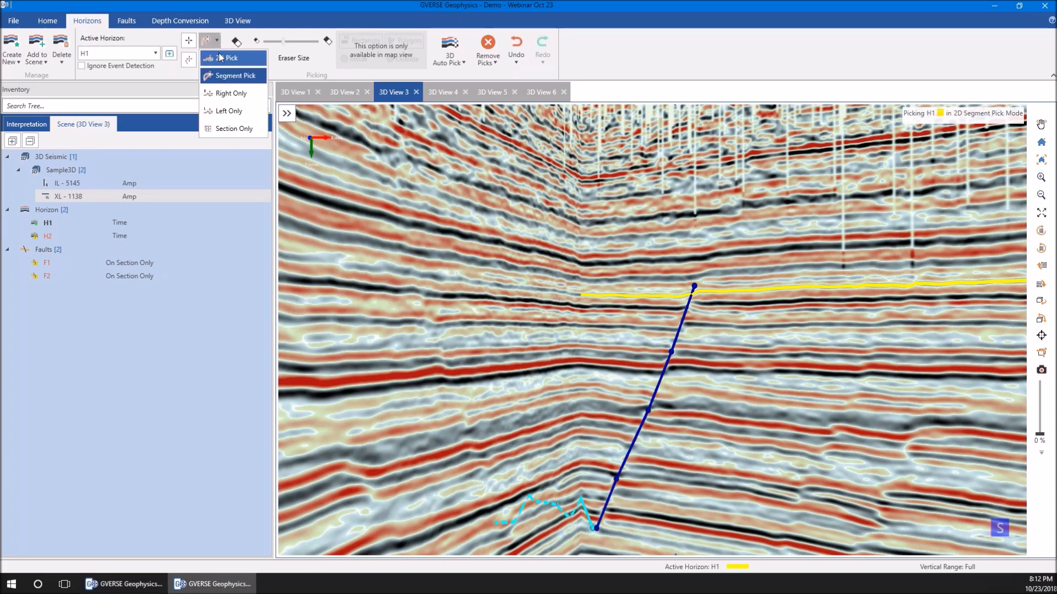
left_click(226, 46)
left_click(527, 292)
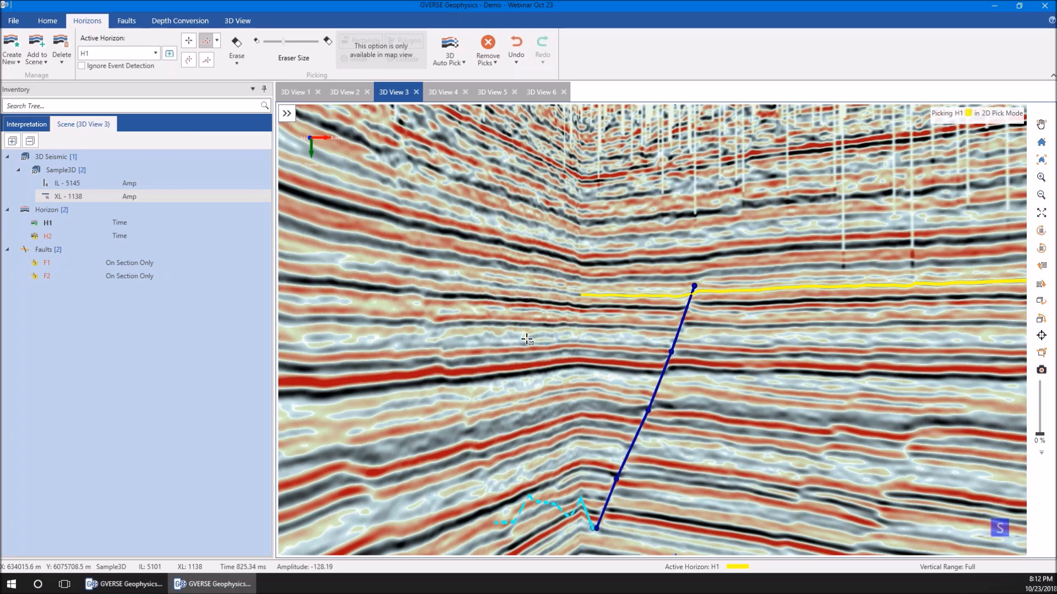
left_click(516, 63)
left_click(517, 63)
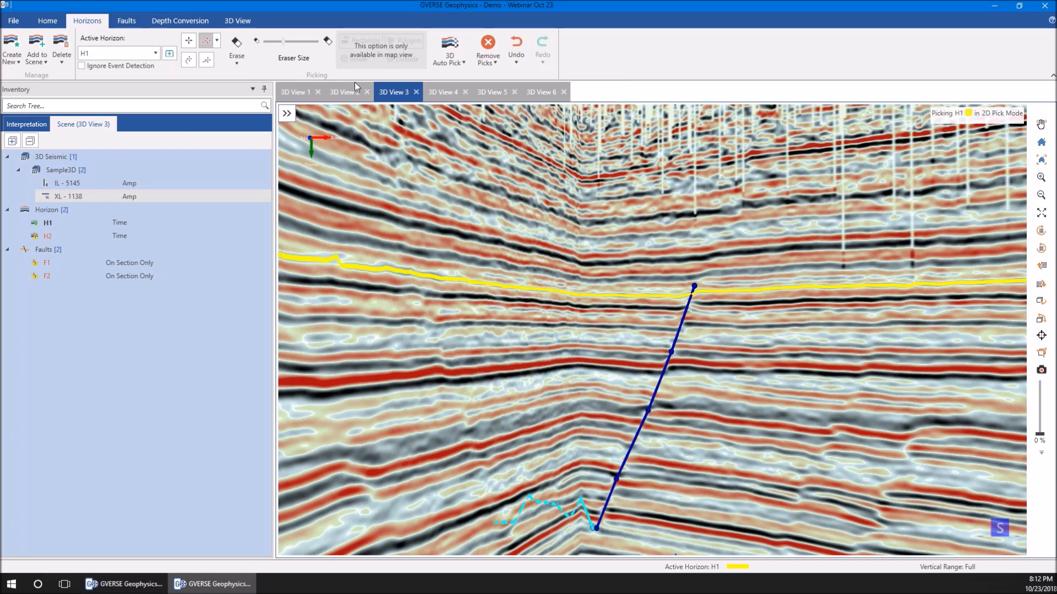
Erase part of H1's picks on crossline 1138 in Drag Erase mode, and run 3D Auto Pick on H1
left_click(238, 57)
left_click(245, 79)
left_click_drag(424, 268, 544, 287)
left_click(449, 57)
left_click(454, 93)
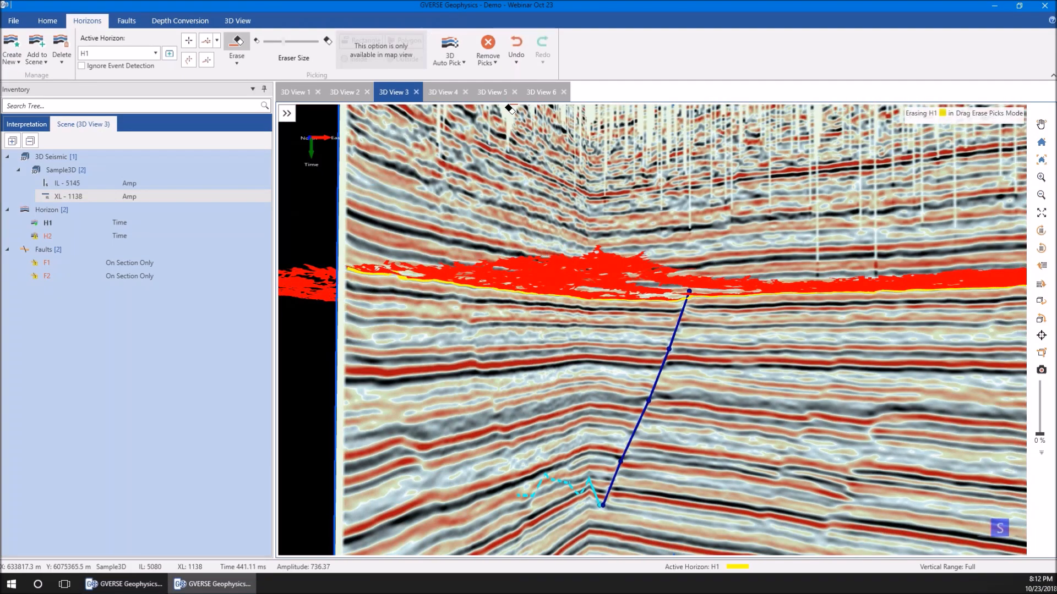
Rescale the RAINBOW color palette on the auto-picked H1 horizon to the range 709.70 to 743.54
left_click(237, 20)
left_click(575, 275)
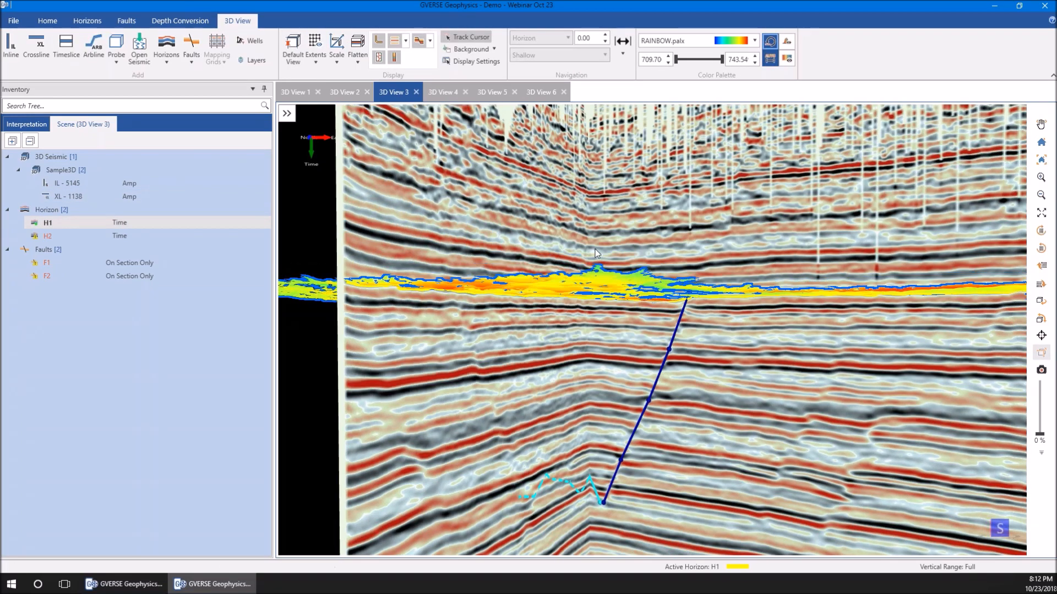
left_click_drag(606, 244, 589, 269)
left_click_drag(573, 302, 633, 306)
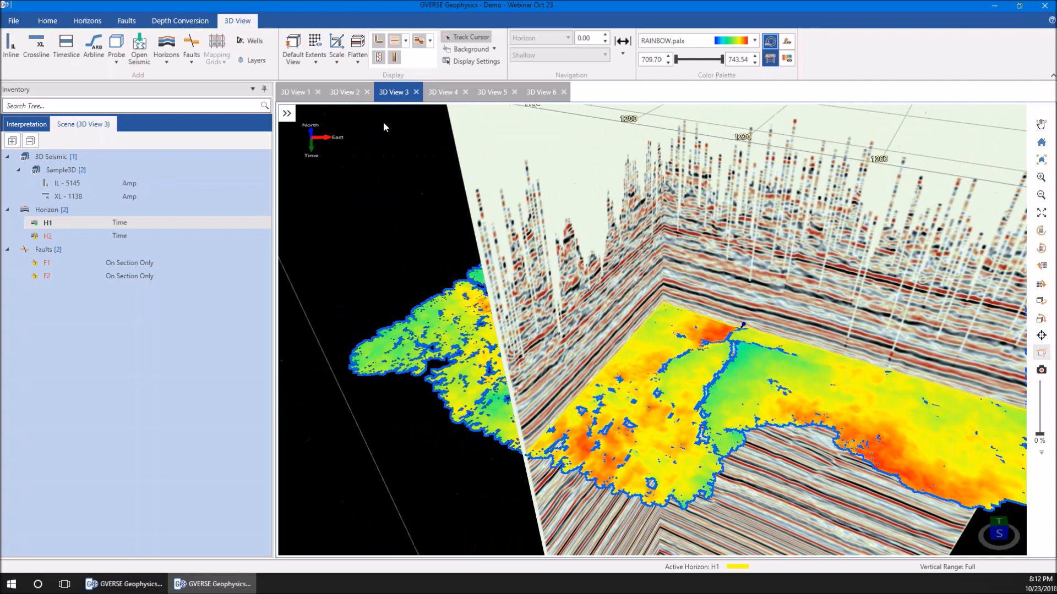
Erase patches at the narrow outer tip of the H1 surface using Erase Surface Pick with eraser size 15
left_click(98, 22)
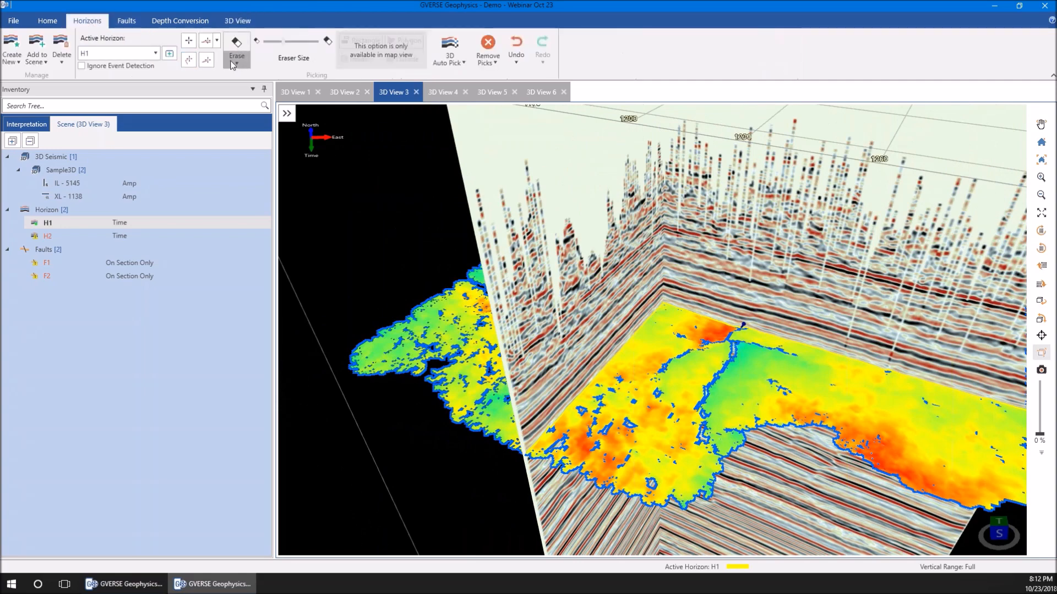
left_click(237, 55)
left_click(236, 114)
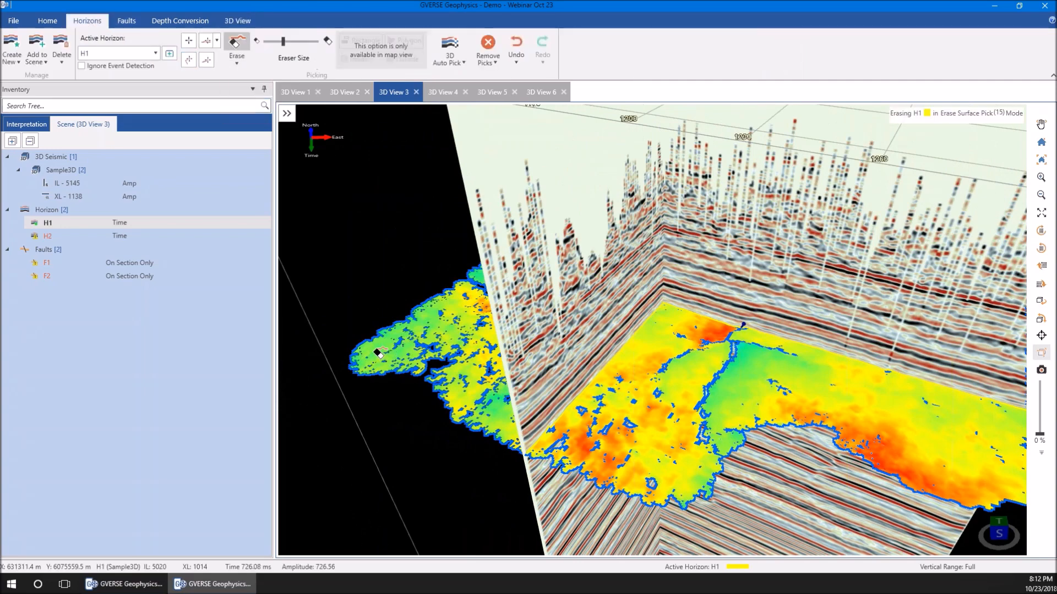
left_click(372, 355)
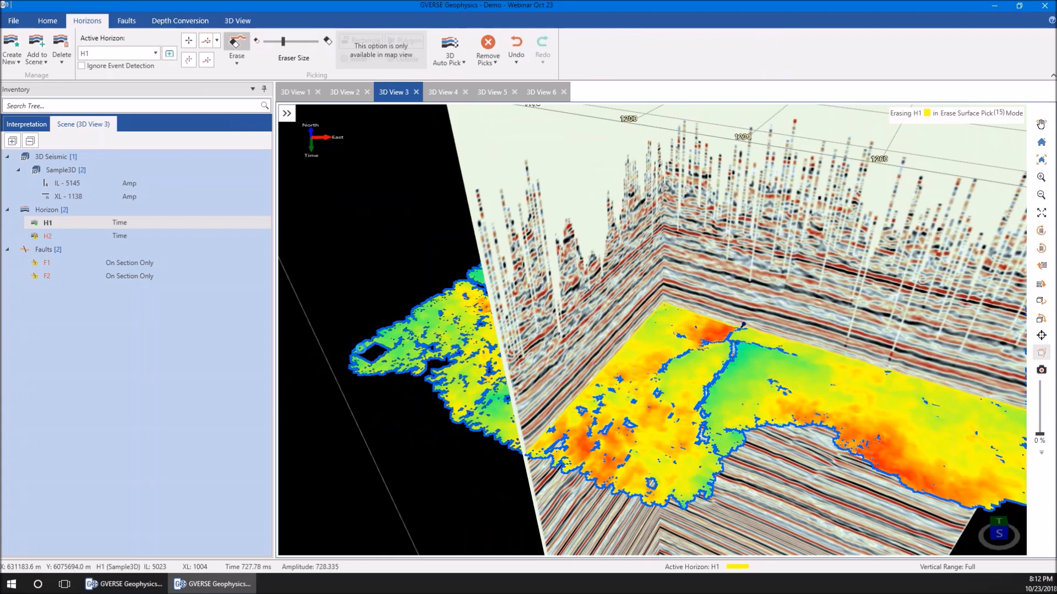
left_click(365, 348)
left_click_drag(425, 311, 490, 308)
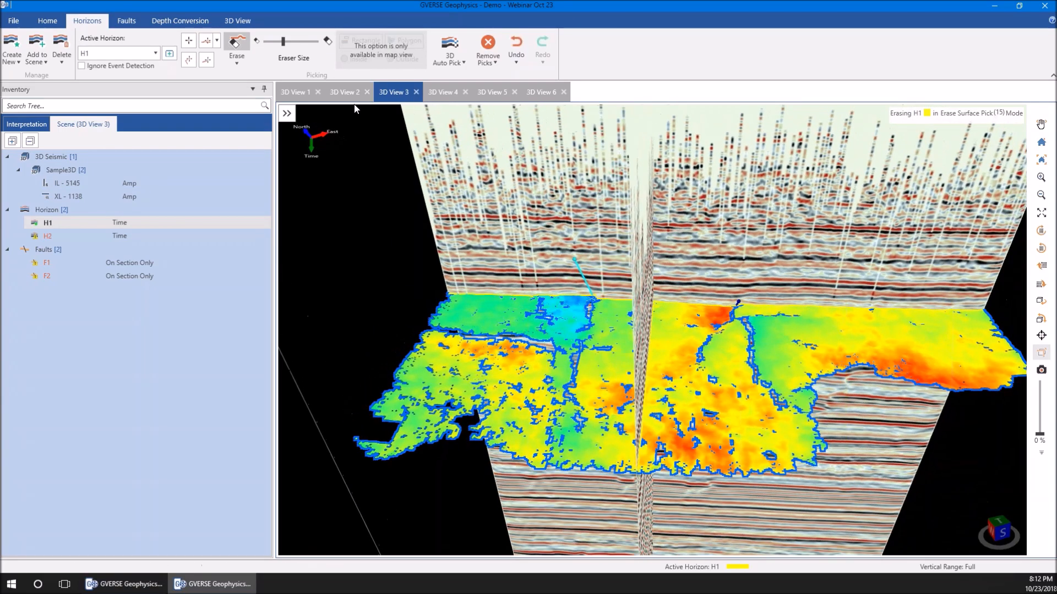
Undo the last two H1 pick removals on Sample3D, and undo H1's correlated picks on Sample3D
left_click(513, 64)
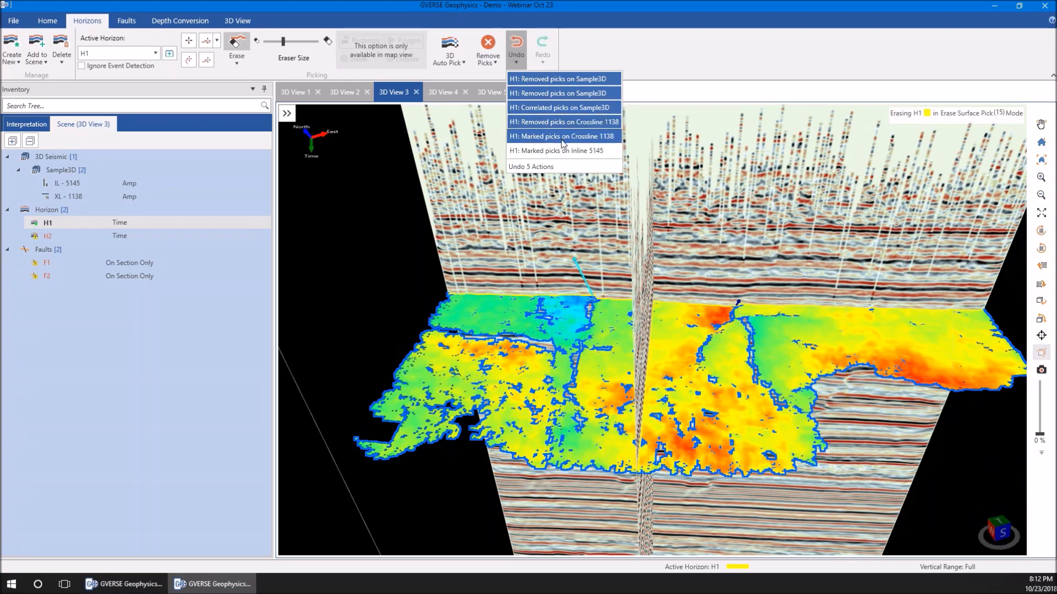
left_click(538, 94)
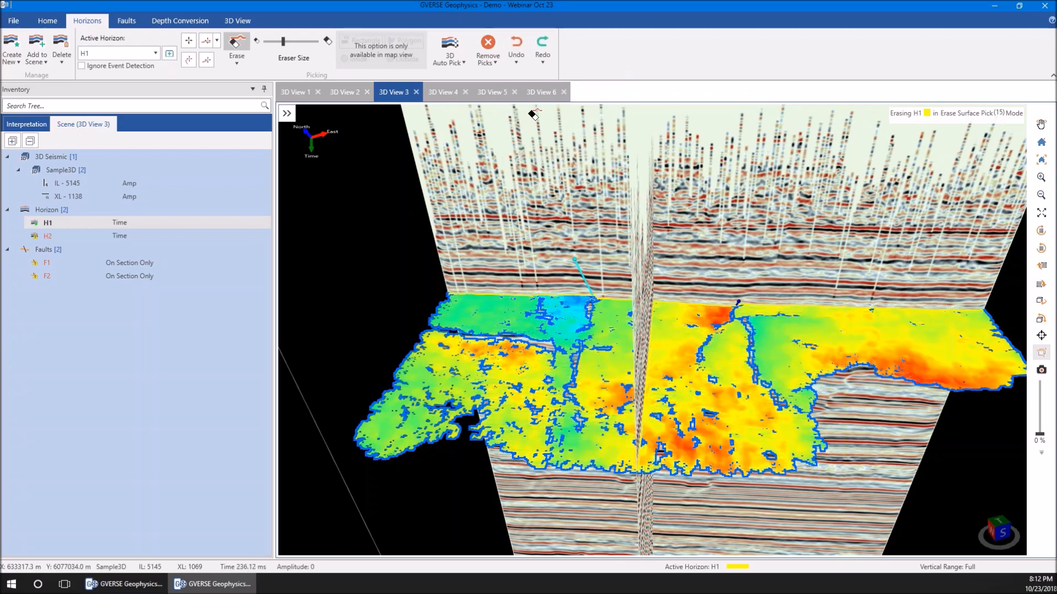
left_click(516, 62)
left_click(556, 79)
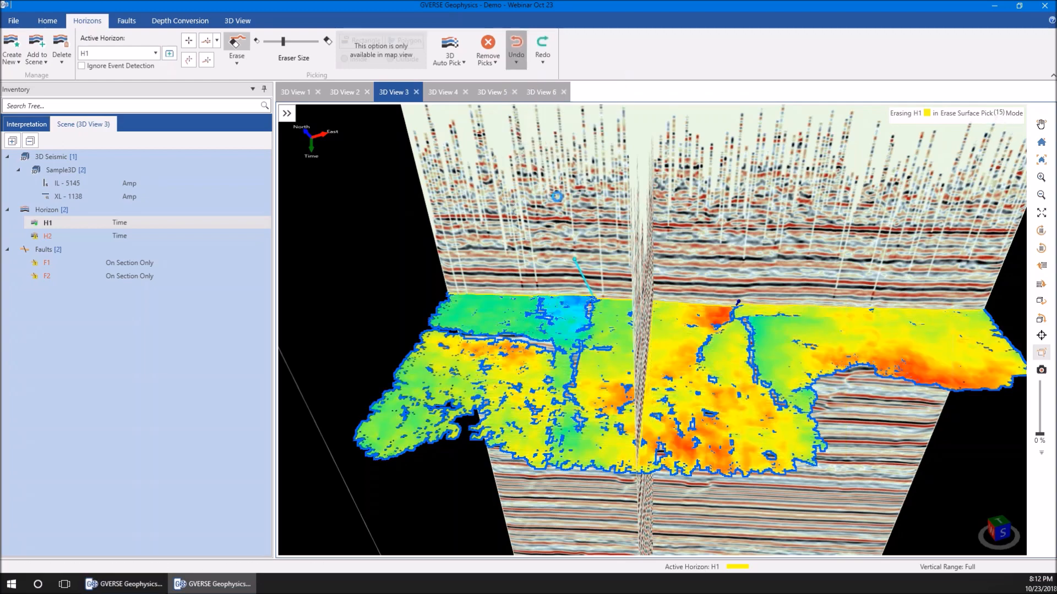
scroll(604, 347, "up", 3)
scroll(604, 346, "up", 2)
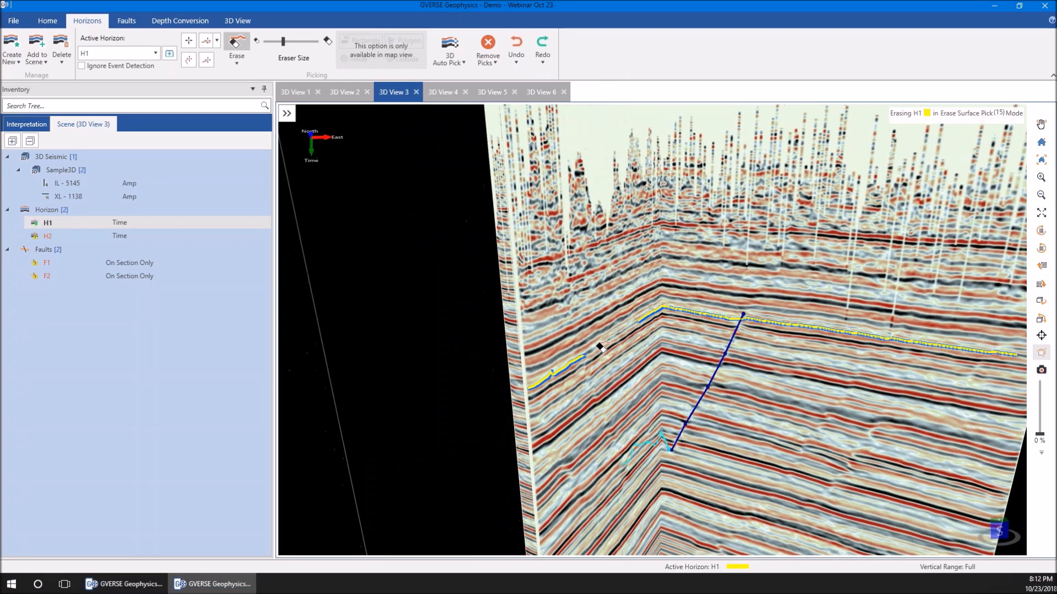
Redo the correlated picks on Sample3D for horizon H1
left_click(543, 63)
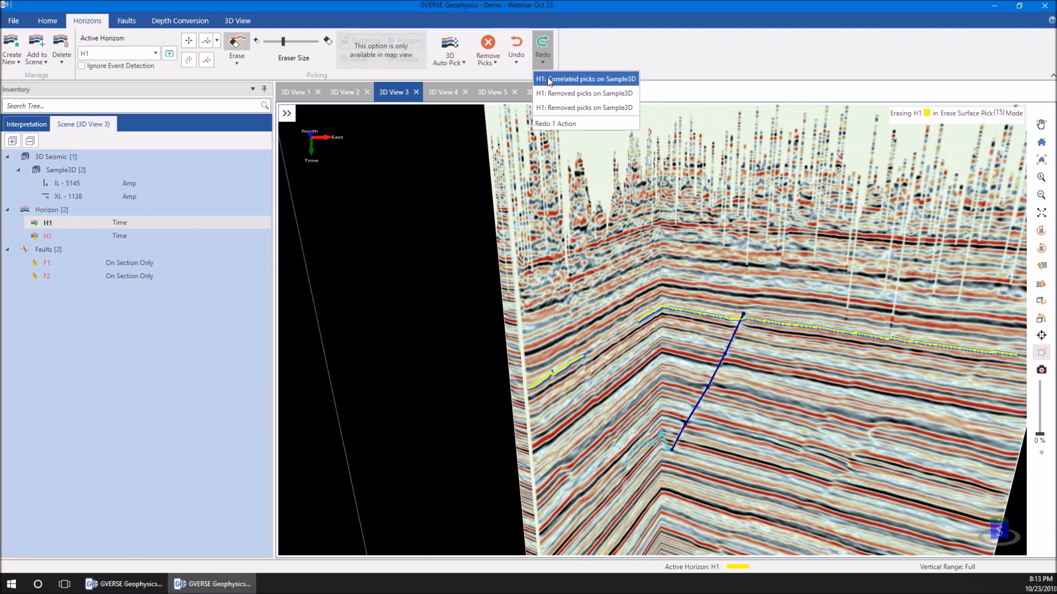
left_click(549, 80)
scroll(608, 355, "down", 2)
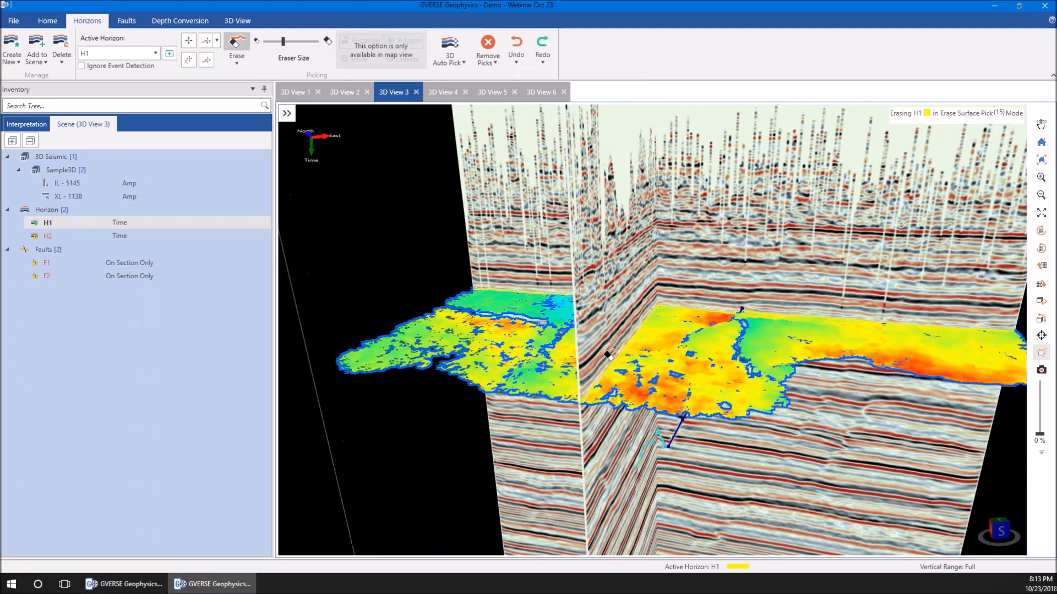
scroll(609, 355, "down", 2)
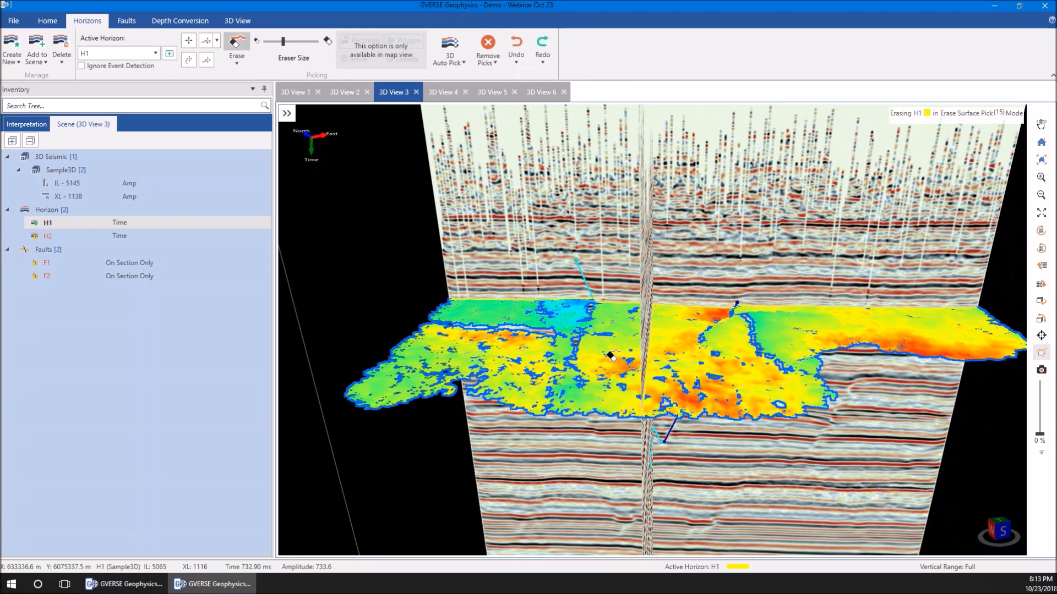
Make H2 the active horizon and pick it on inline 5145 and crossline 1138 in 2D Pick mode
left_click_drag(609, 355, 618, 358)
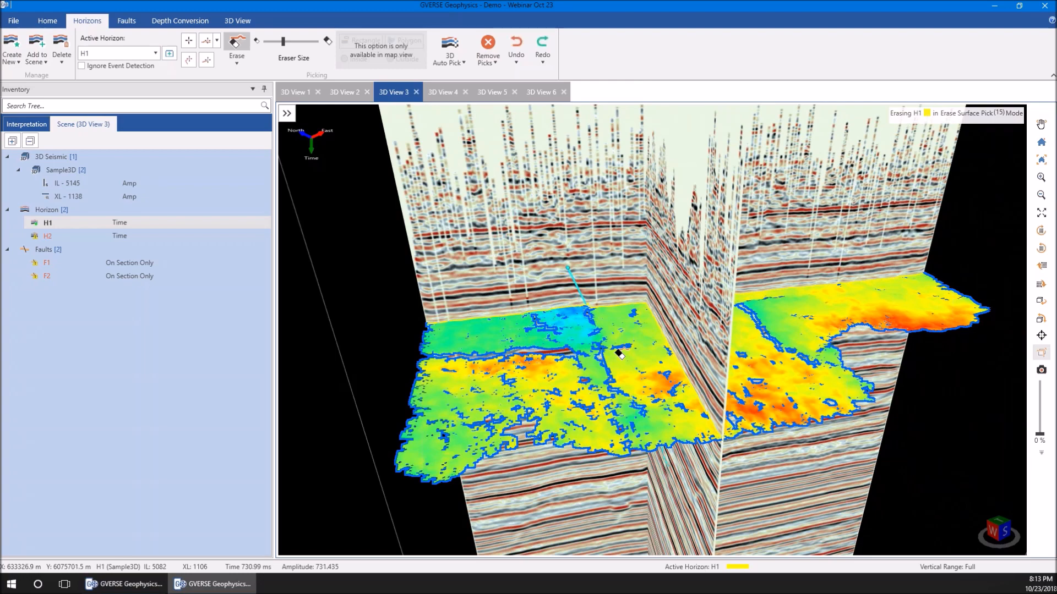
mouse_move(623, 351)
left_mouse_down()
mouse_move(596, 339)
mouse_move(602, 317)
left_mouse_up()
scroll(597, 340, "up", 3)
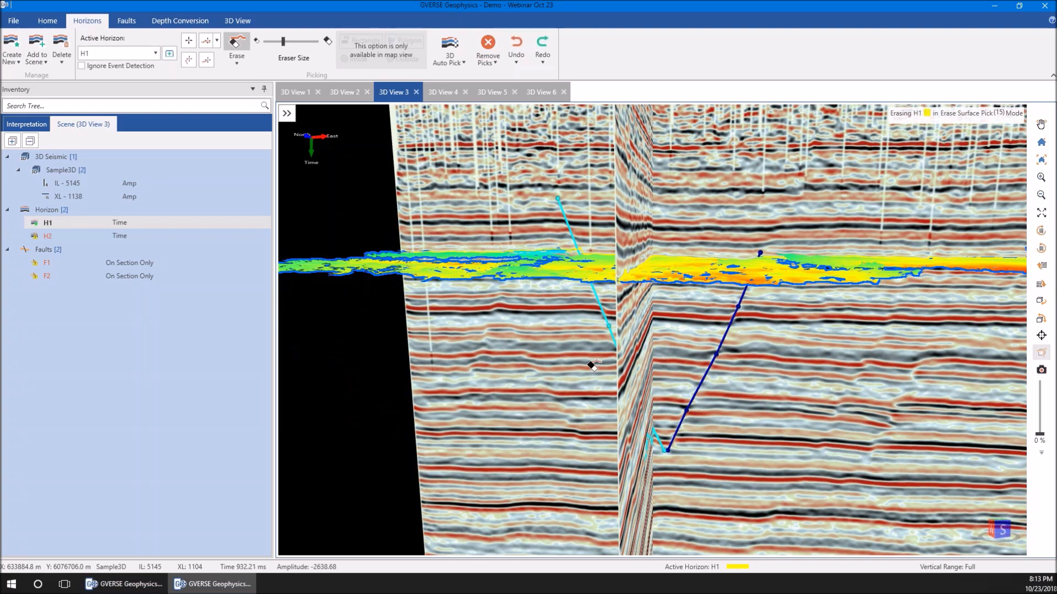
left_click_drag(591, 365, 596, 365)
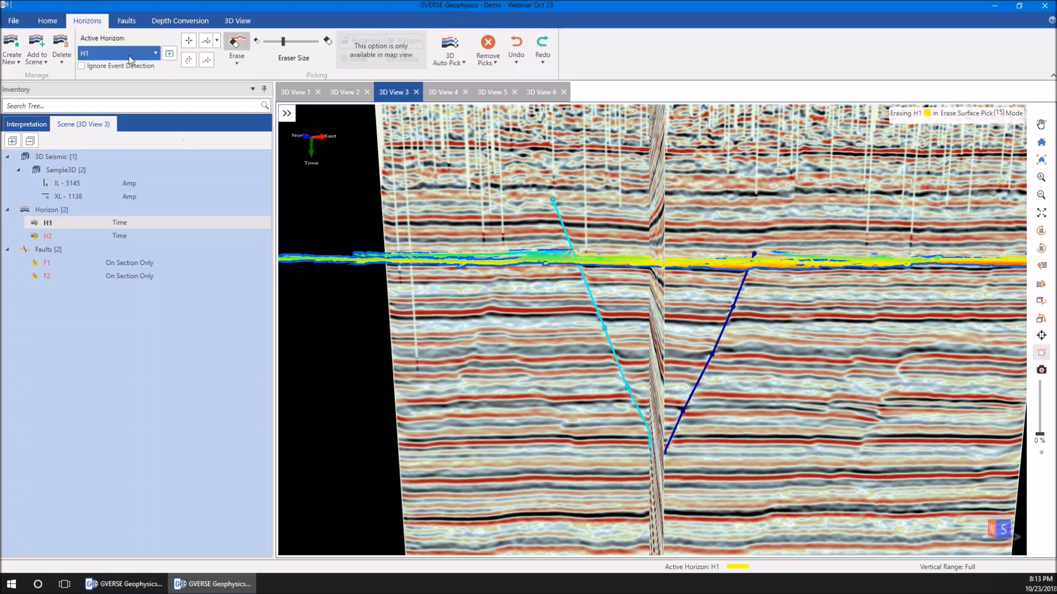
left_click(91, 53)
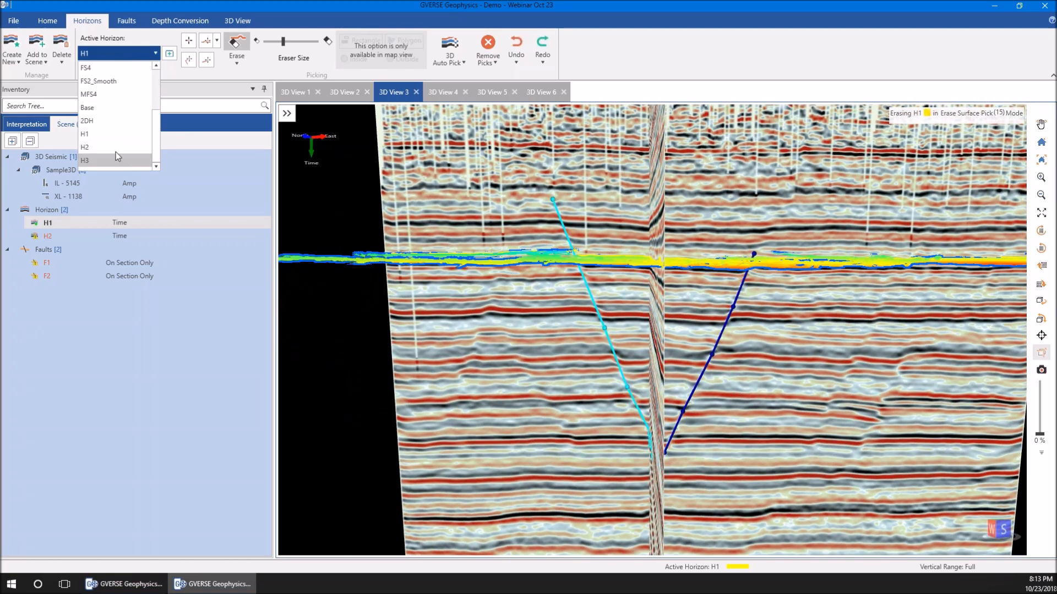
left_click(116, 147)
left_click(206, 42)
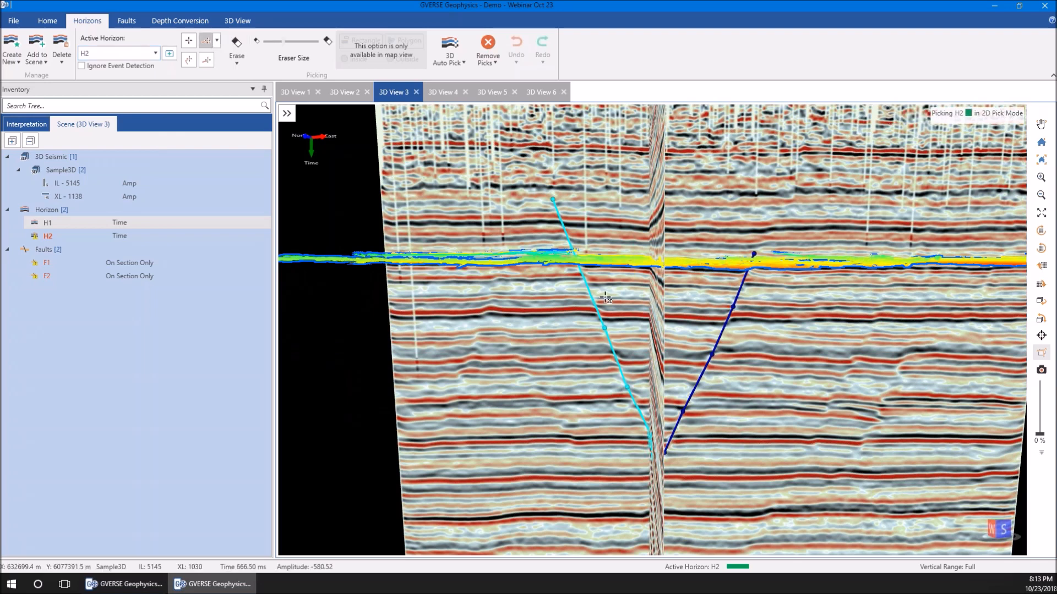
left_click(748, 320)
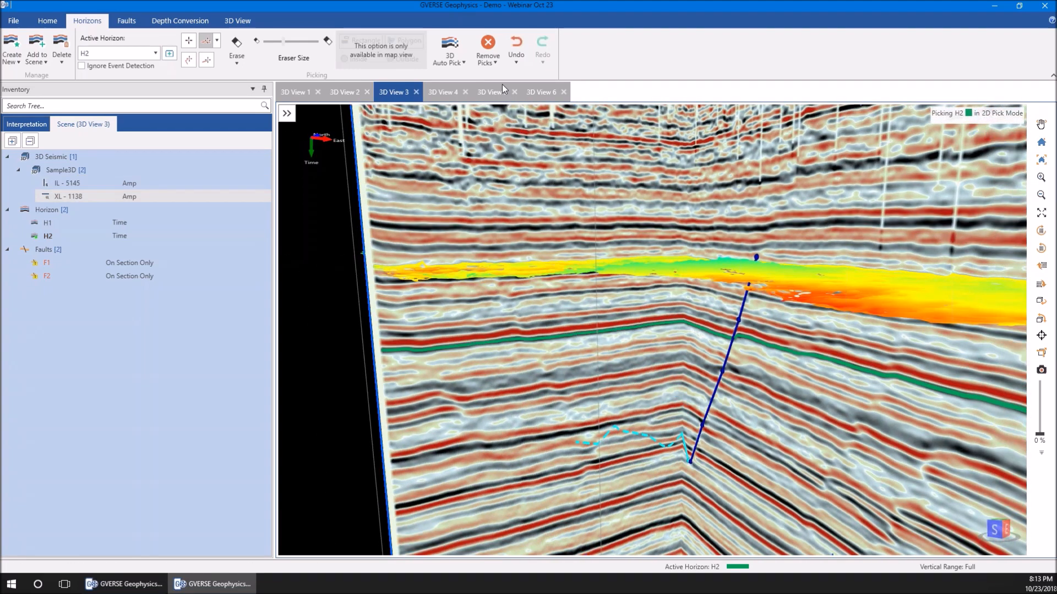
Undo H2's last marked picks on crossline 1138
left_click(516, 61)
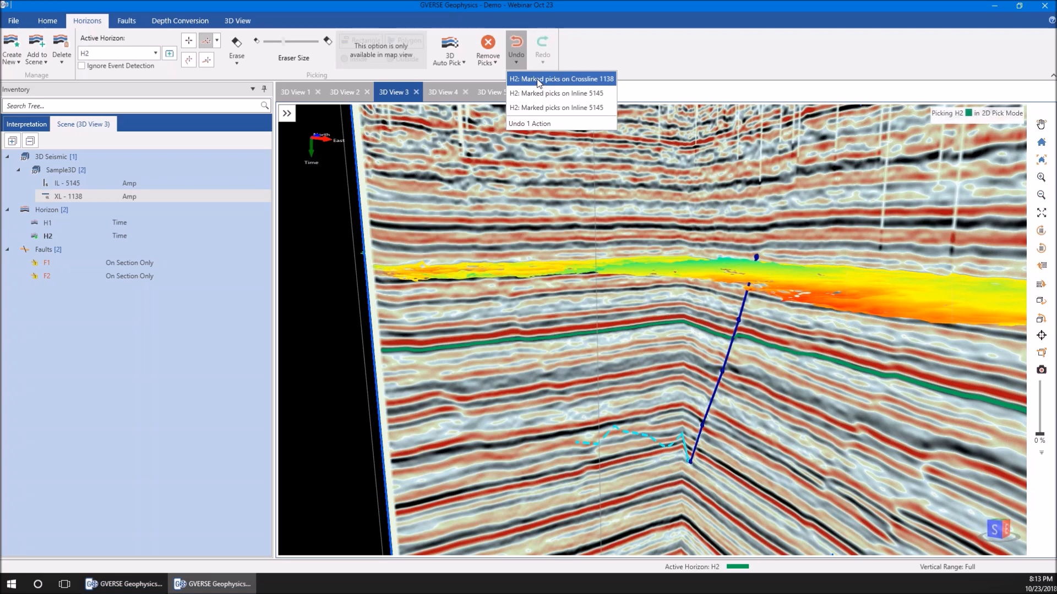
left_click(522, 78)
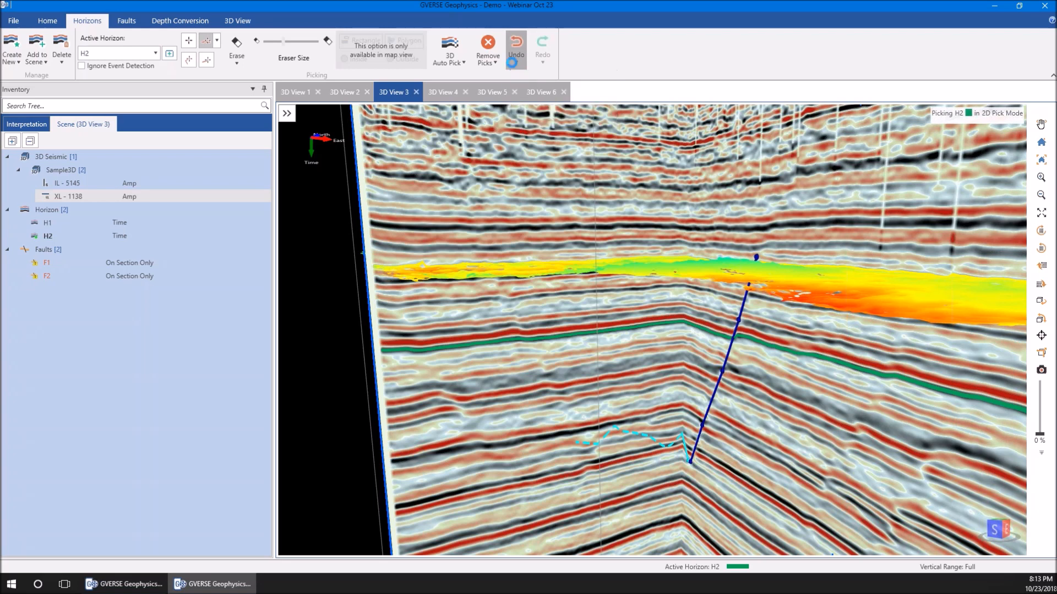
Make H1 the active horizon and check its own undo and redo histories
left_click(133, 55)
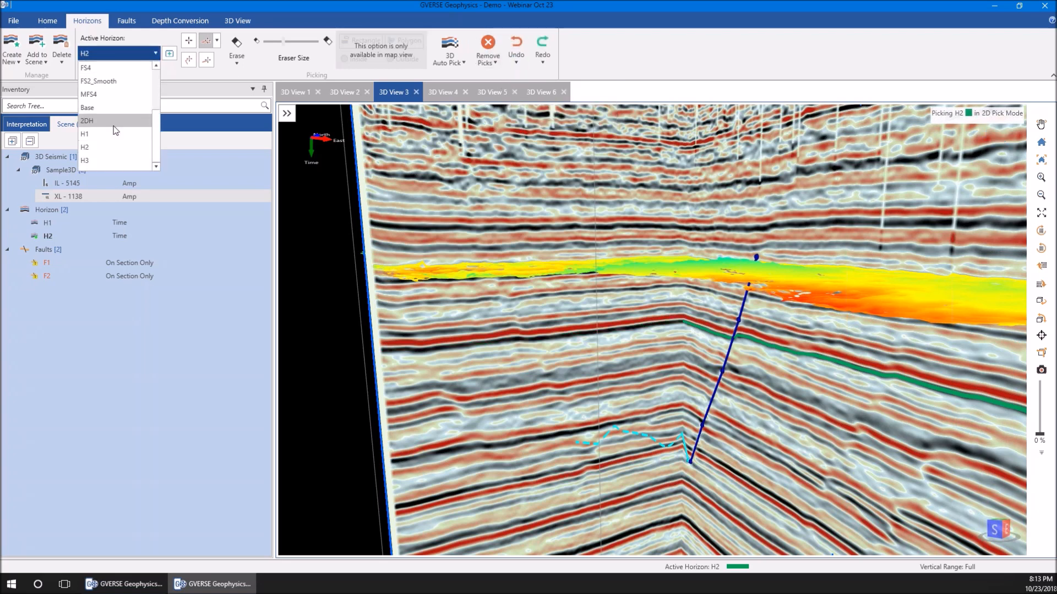
left_click(113, 138)
left_click(520, 60)
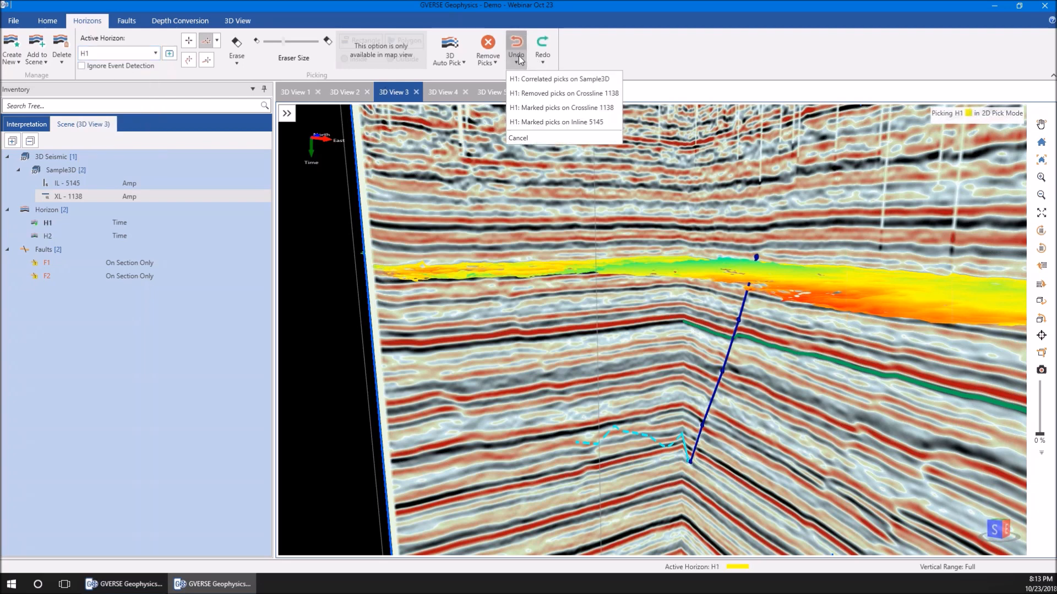
left_click(550, 93)
left_click(543, 59)
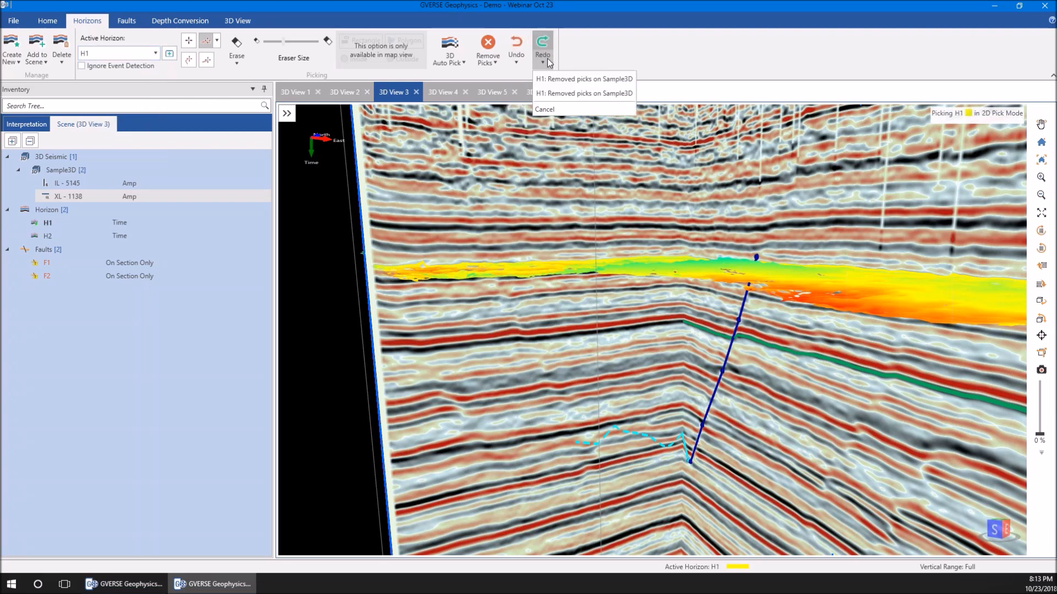
left_click(516, 55)
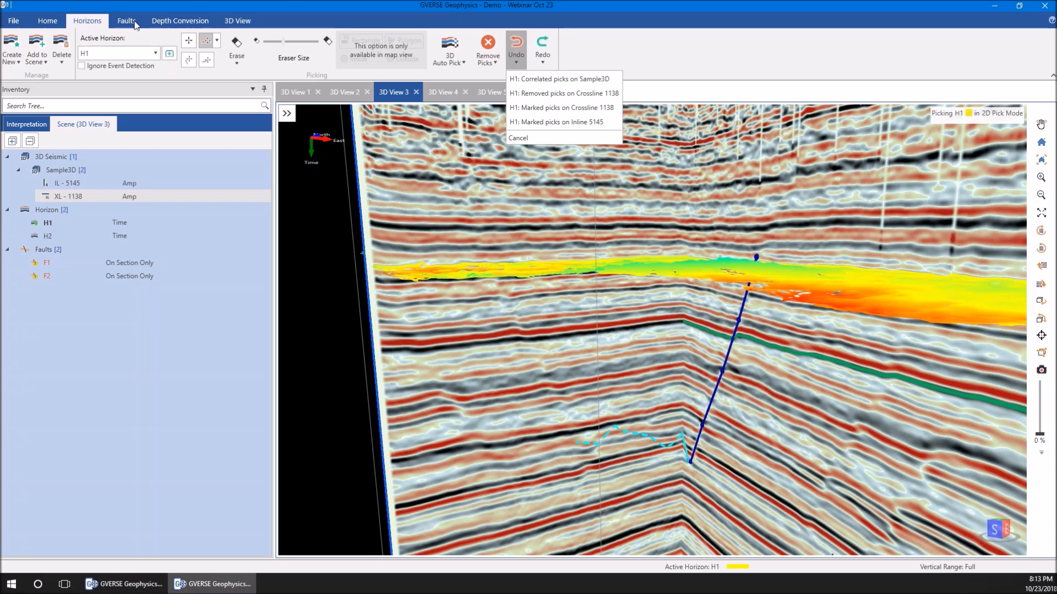
Move an upper pick of fault F1 on inline 5145 in Edit Fault Pick mode, and undo the segment modification
left_click(135, 22)
left_click(129, 59)
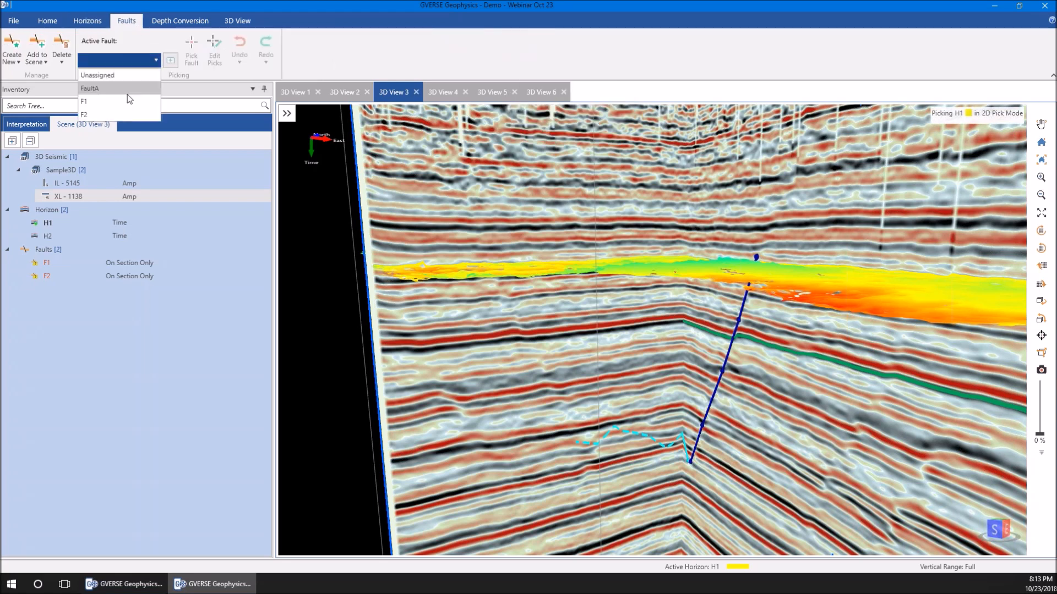
left_click(130, 101)
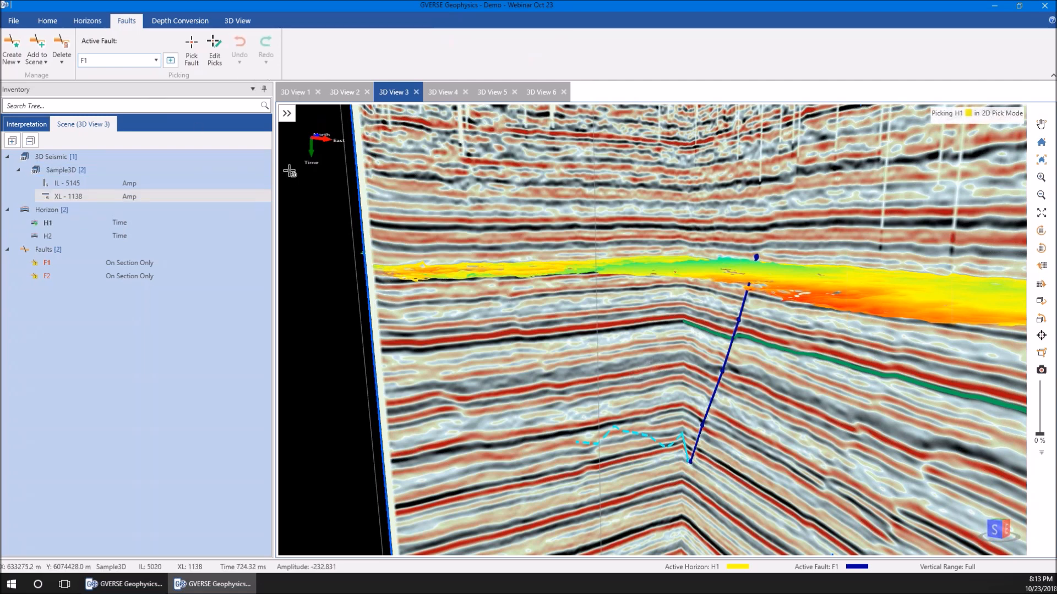
left_click(214, 53)
left_click_drag(739, 320, 740, 335)
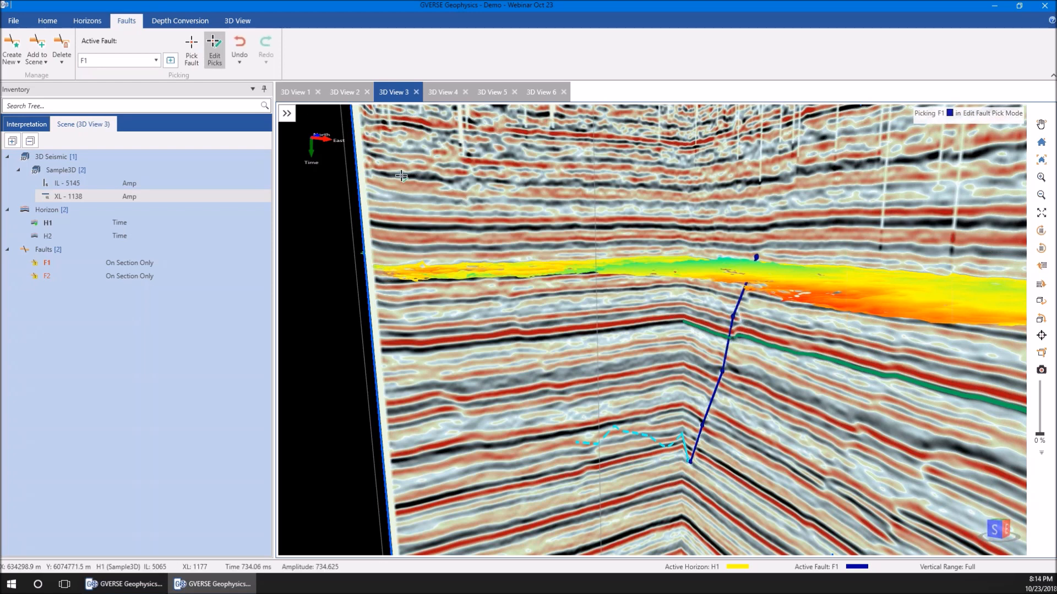
left_click(239, 62)
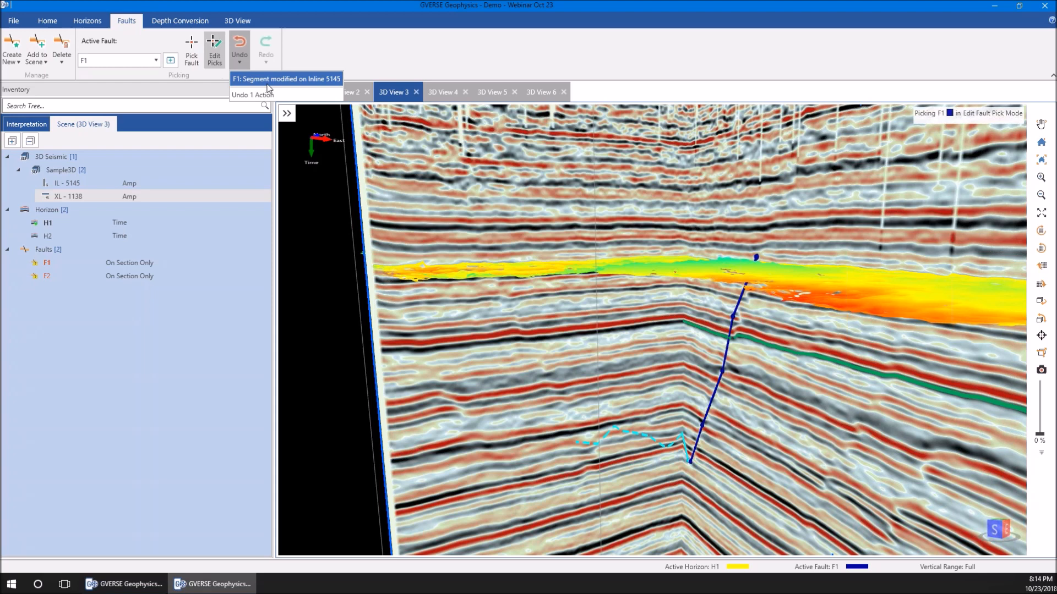
left_click(315, 79)
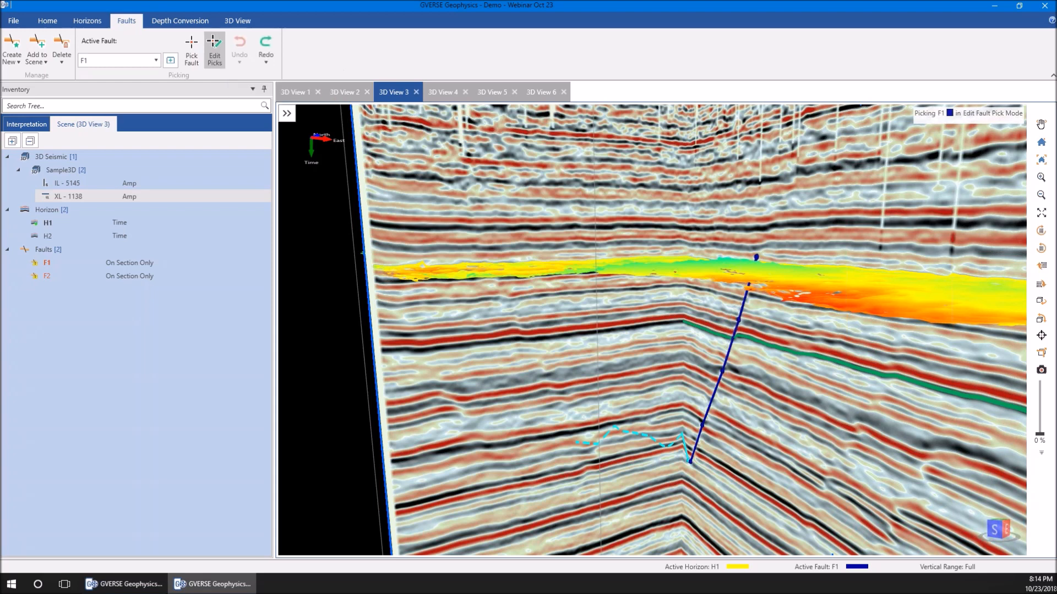
Return to the horizon tools and review H1's undo and redo lists following the fault edit
left_click(97, 22)
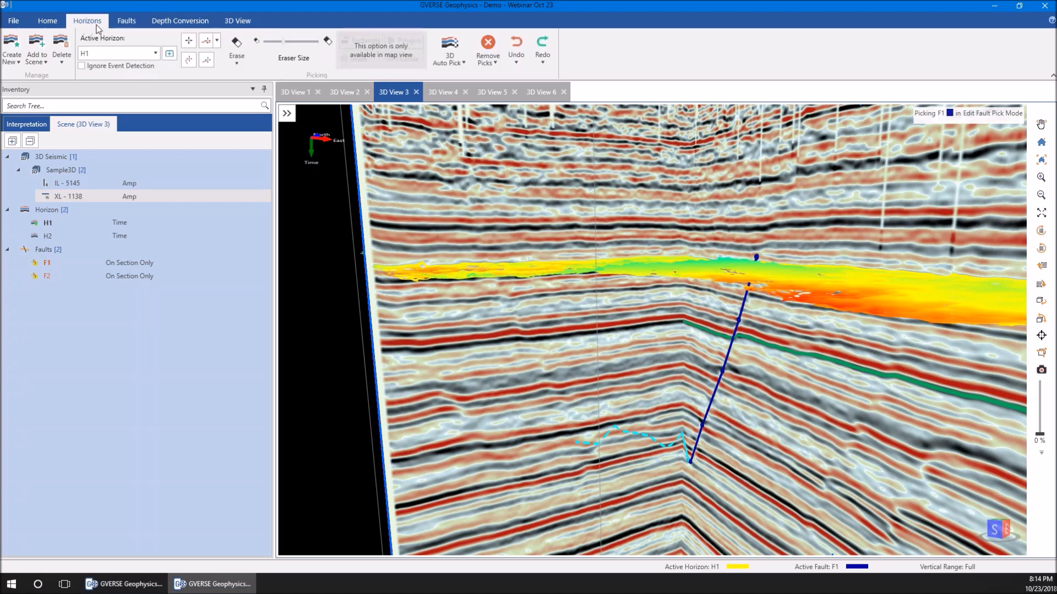
left_click(515, 62)
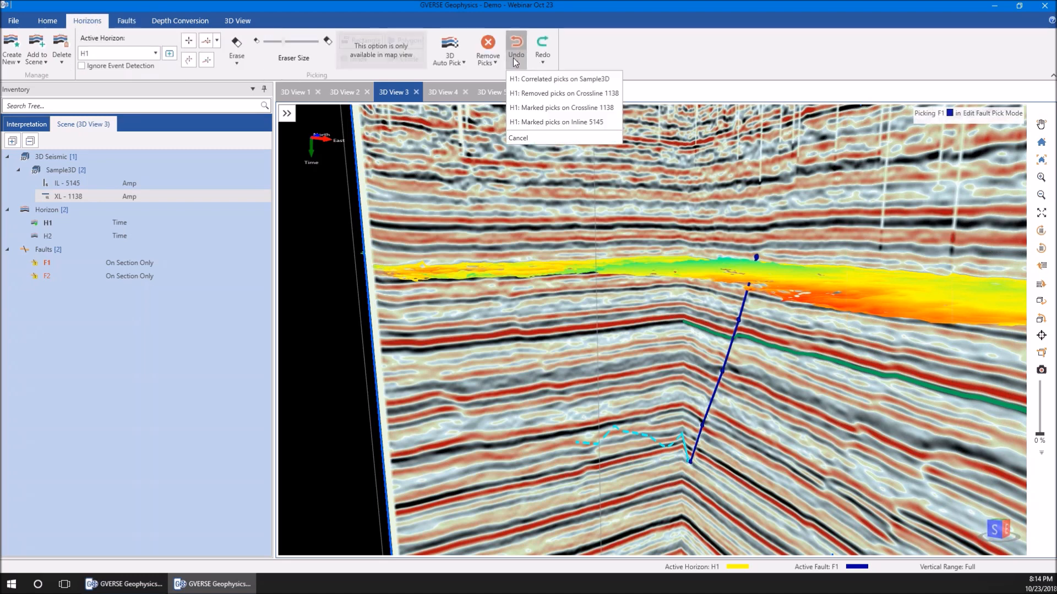
left_click(541, 65)
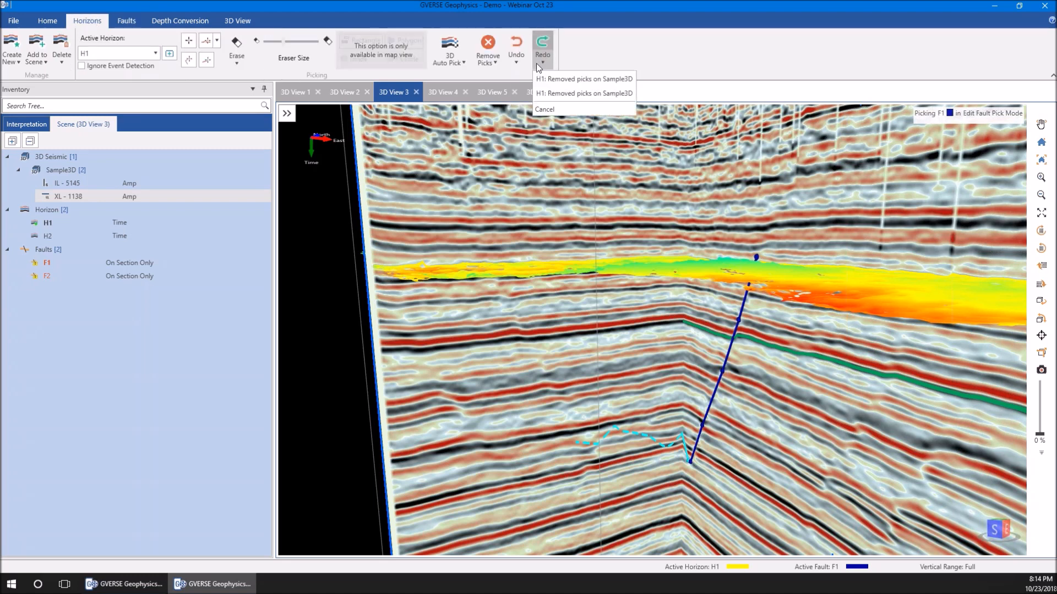
left_click(516, 61)
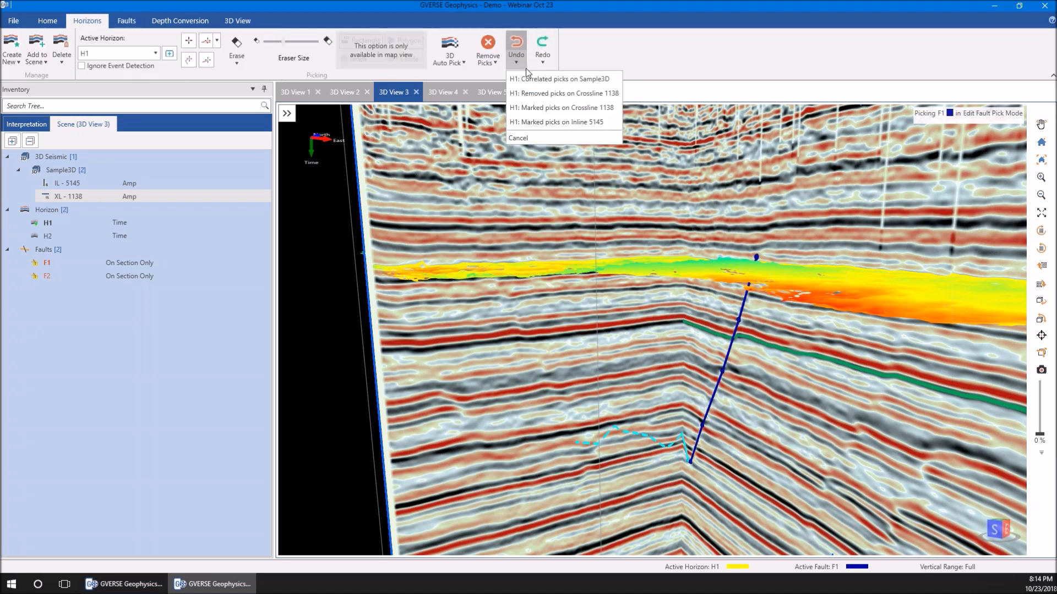
left_click(302, 5)
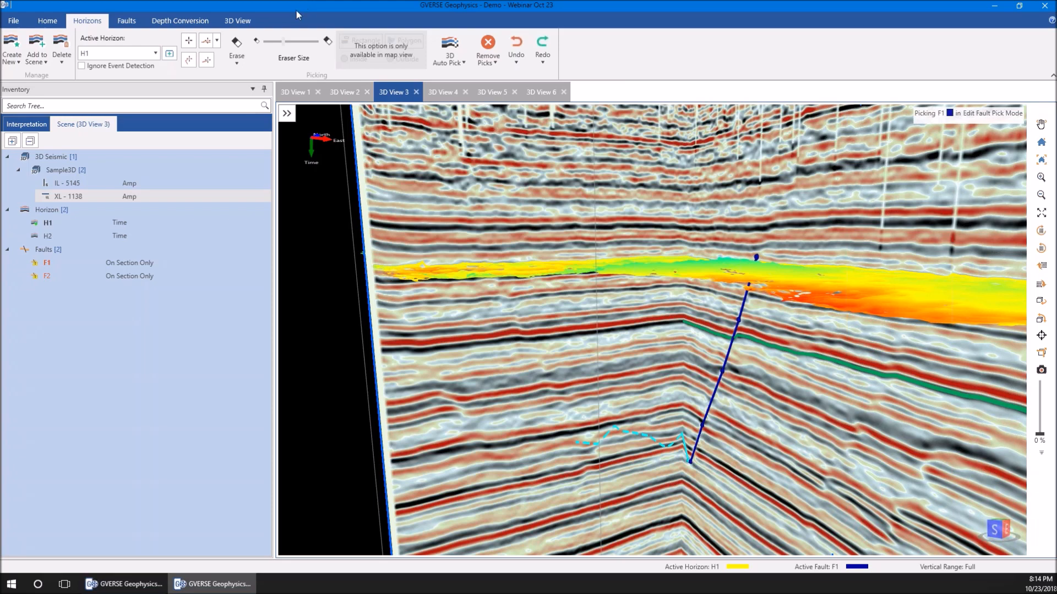
left_click_drag(468, 344, 559, 353)
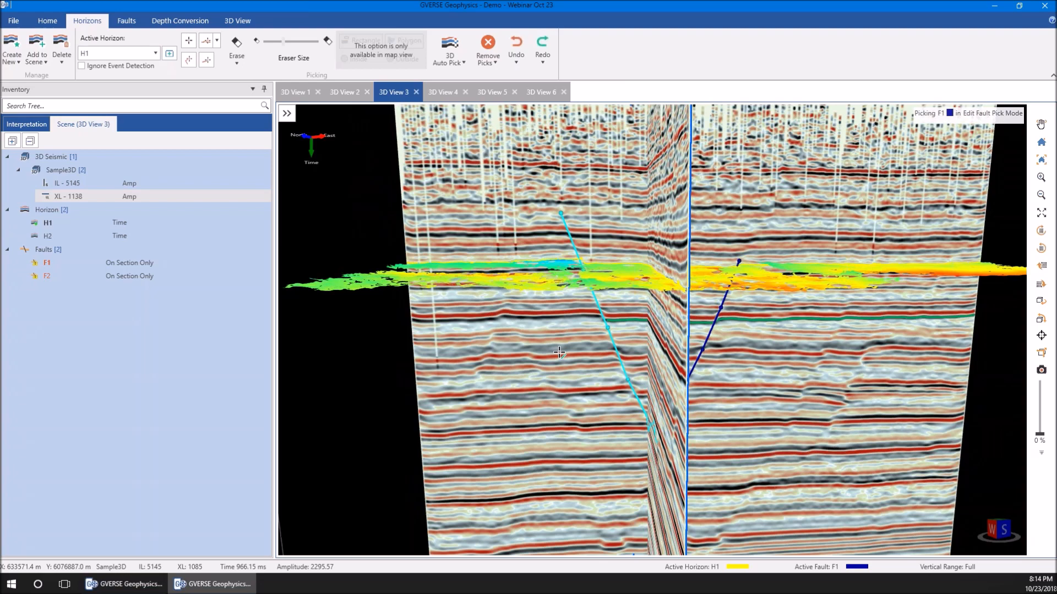
Switch to the 2D interpretation window and show the AA' section of Sample3D inline 5145
left_click(124, 584)
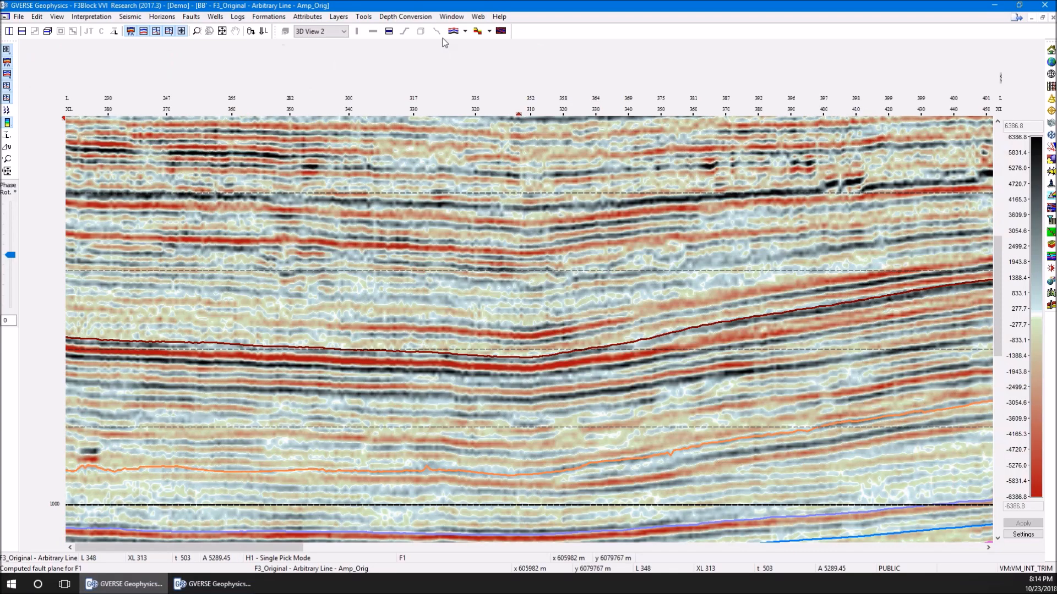
left_click(451, 17)
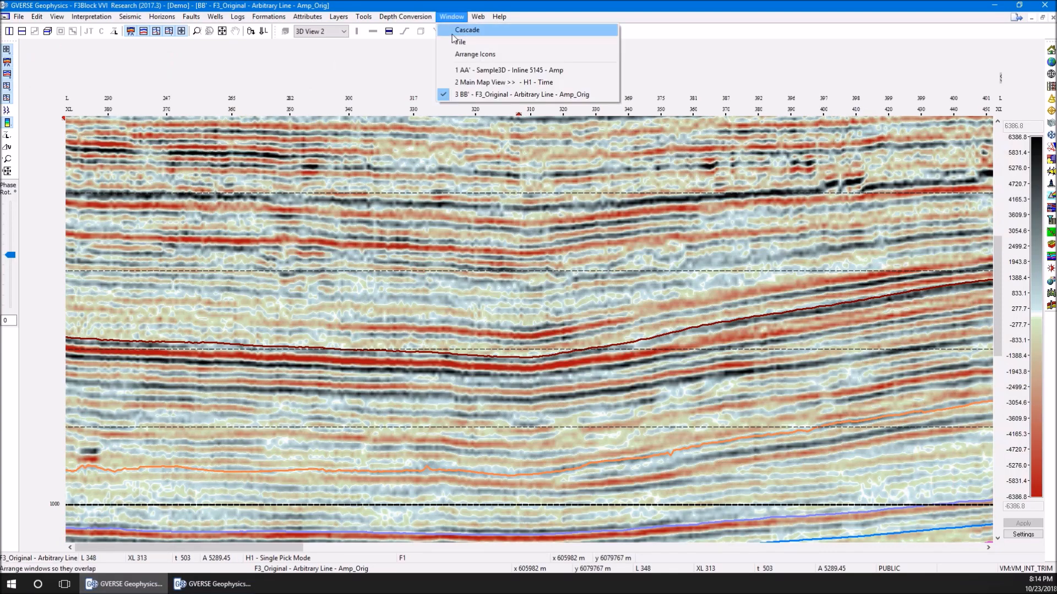
left_click(473, 70)
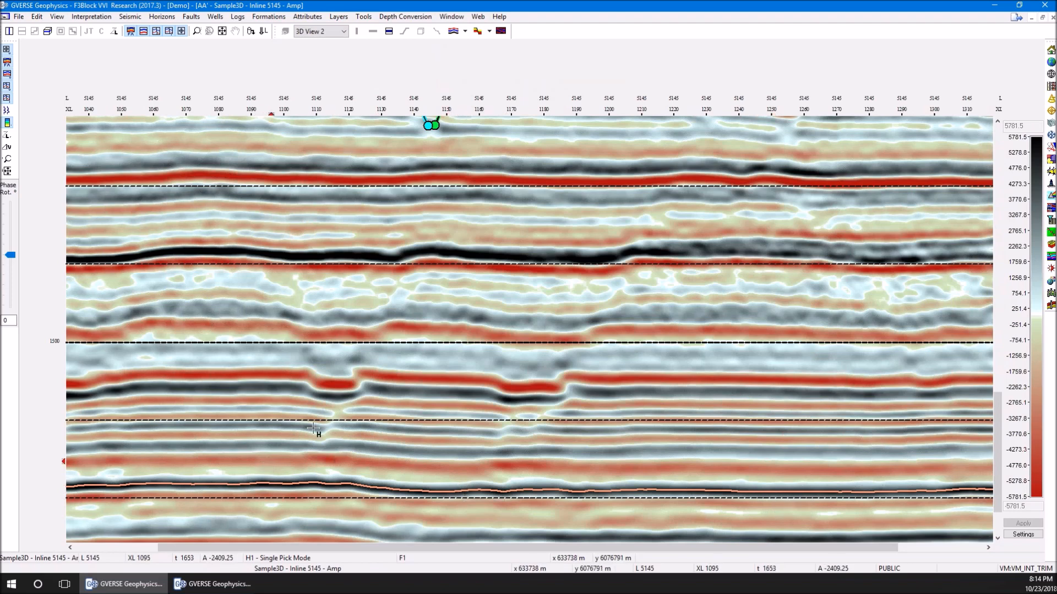
Snap horizon H3 to the peak event with the Up snap direction, acknowledge the result and close Horizon Operations
left_click(160, 18)
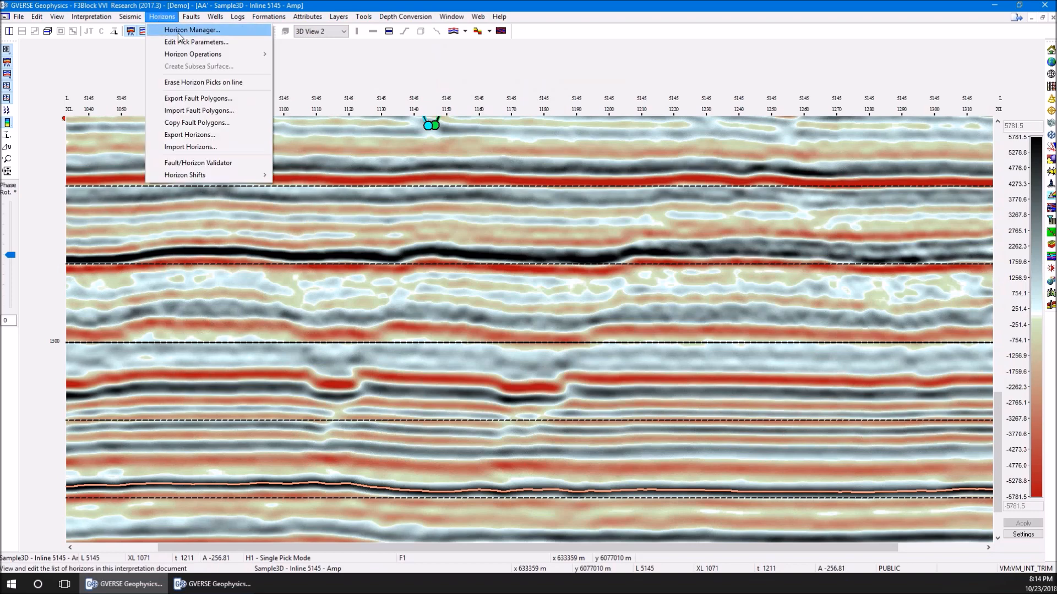
mouse_move(240, 55)
left_click(306, 67)
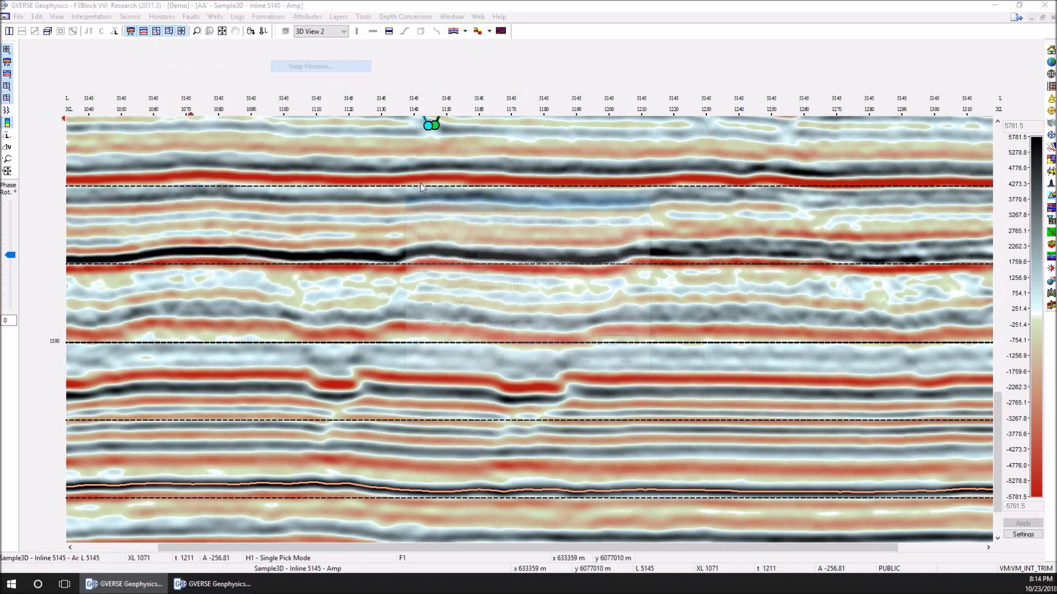
left_click(440, 219)
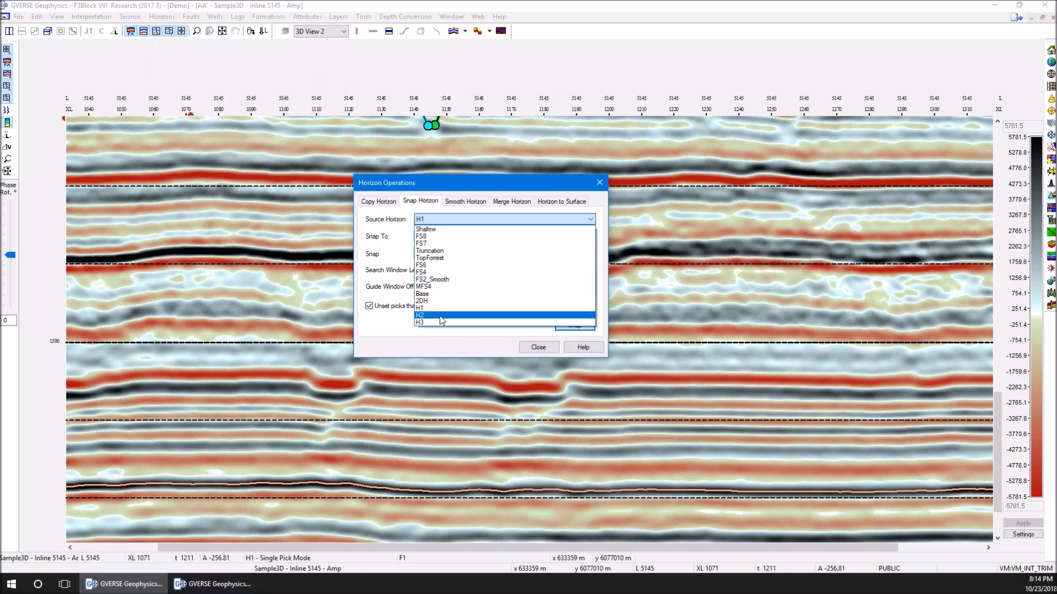
left_click(441, 324)
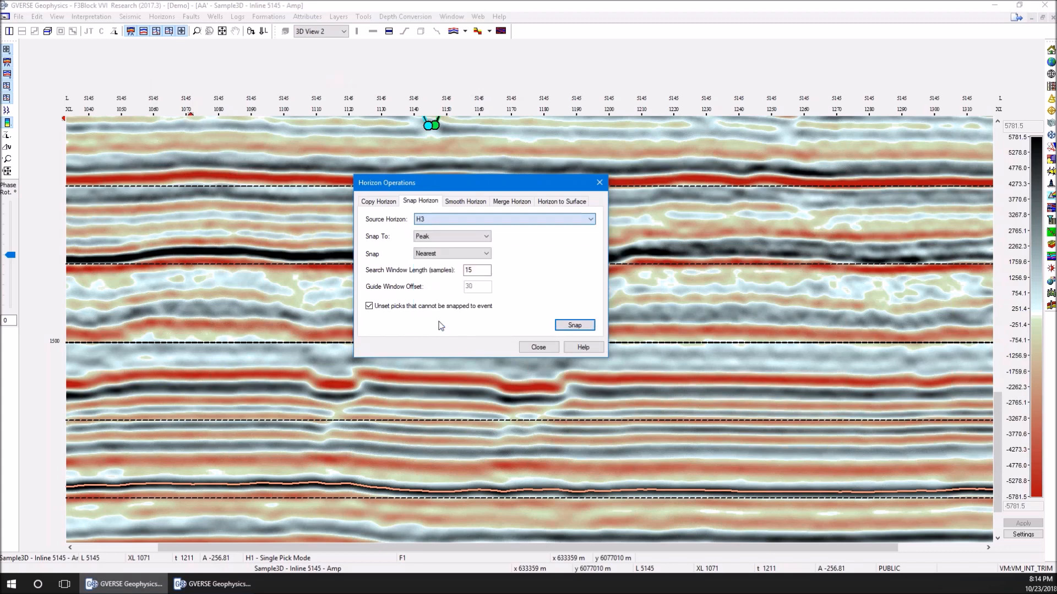
left_click(476, 256)
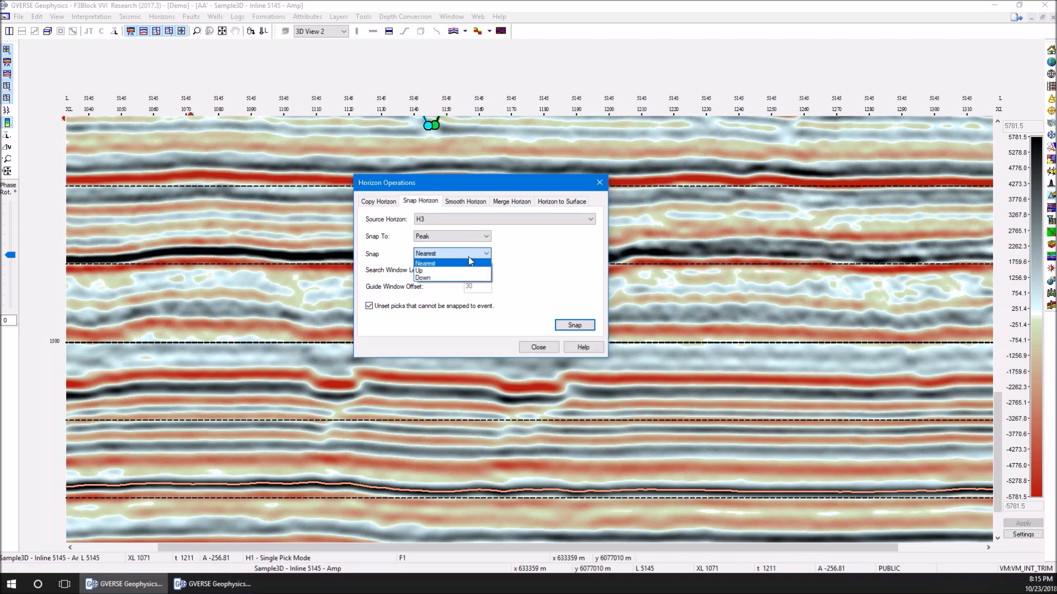
key("Down")
key("Return")
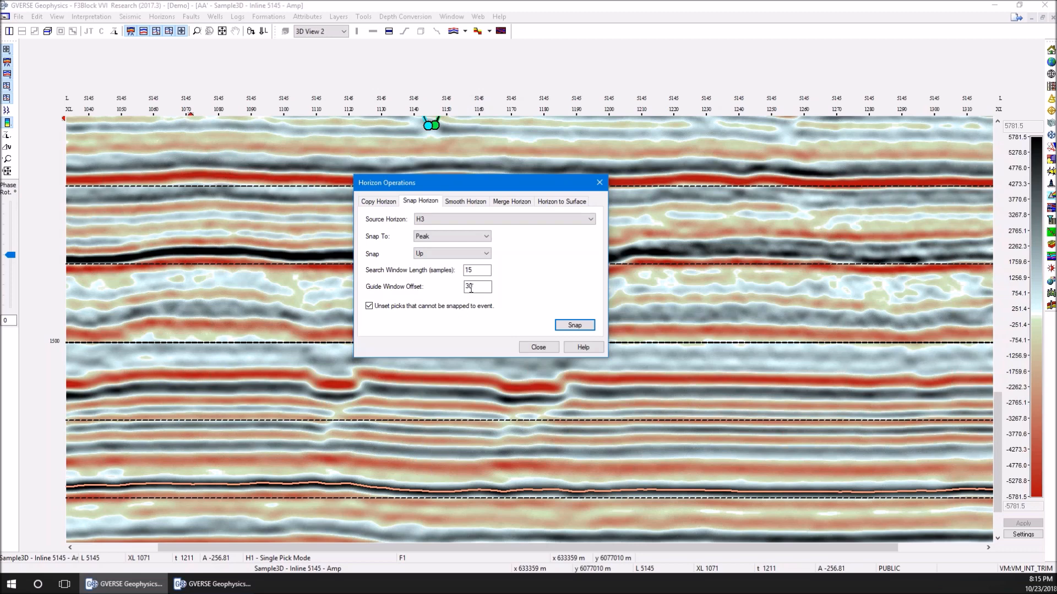
left_click(574, 325)
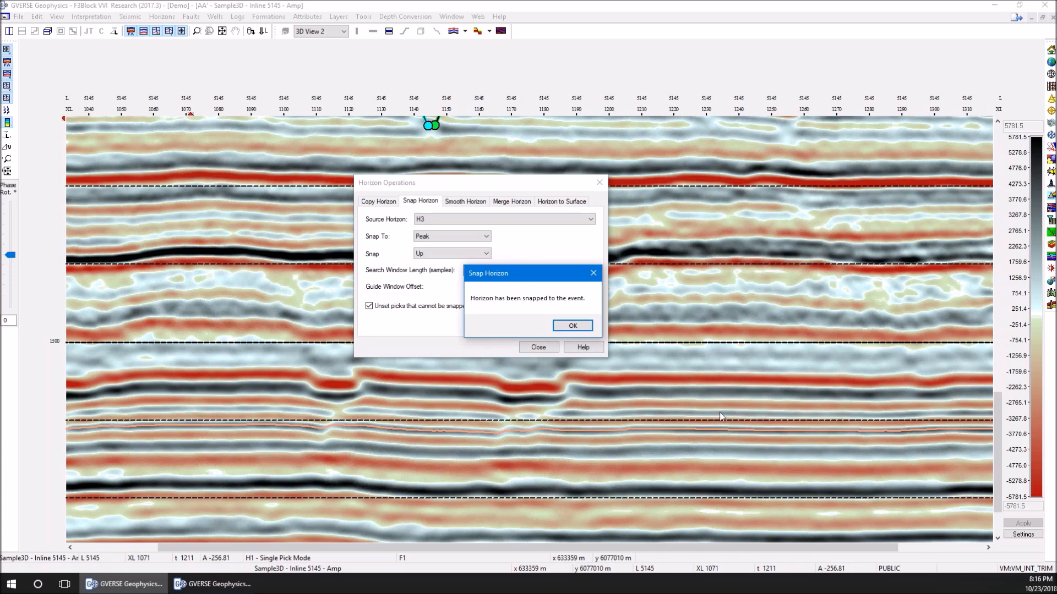
left_click(567, 326)
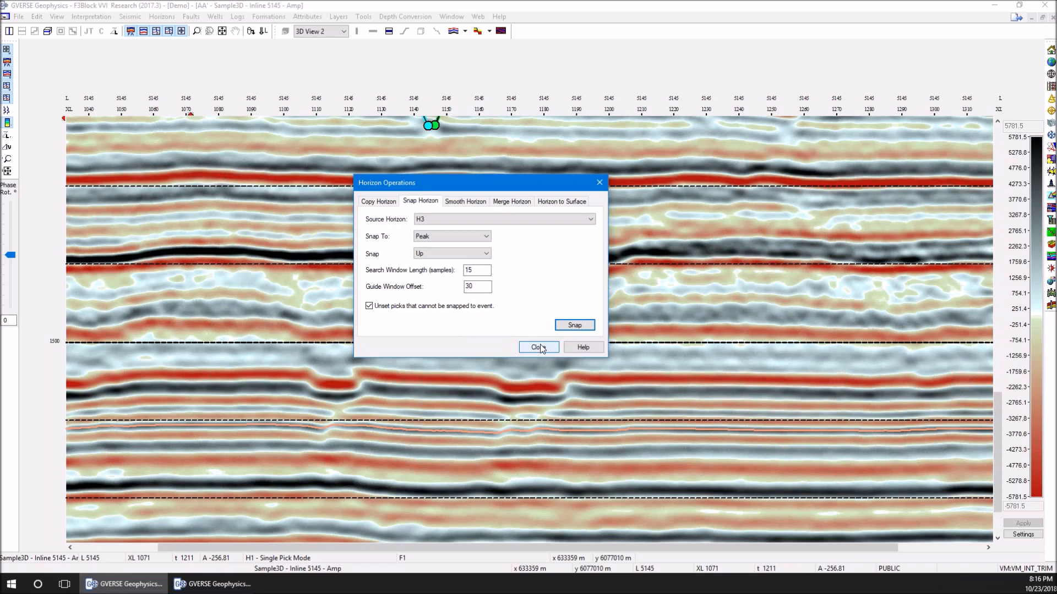
left_click(538, 347)
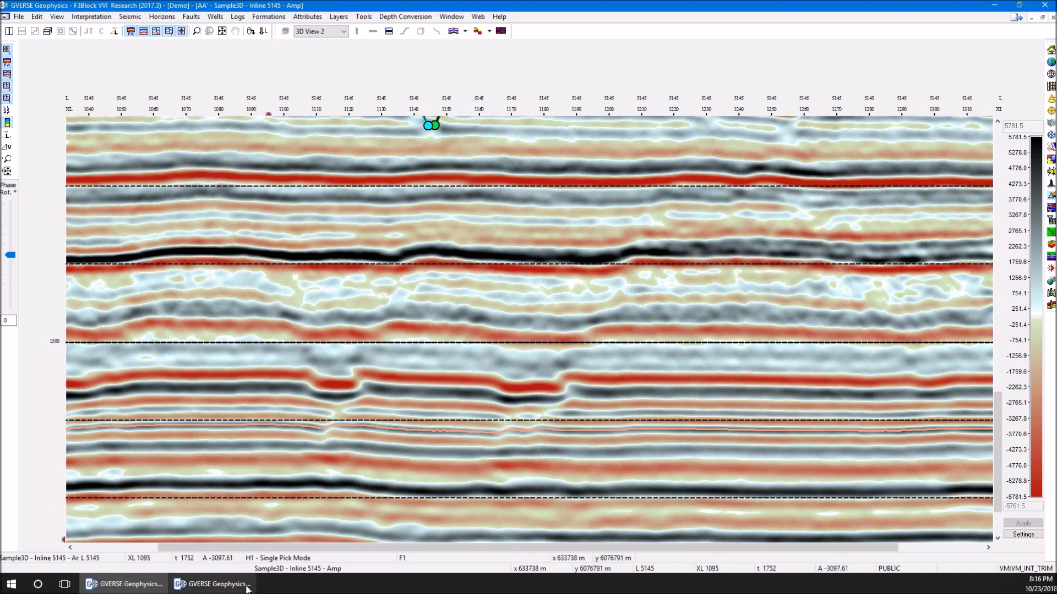
Switch to the 3D window and flatten 3D View 3 on horizon H1, examining the sections around fault F1
mouse_move(247, 589)
left_click(227, 539)
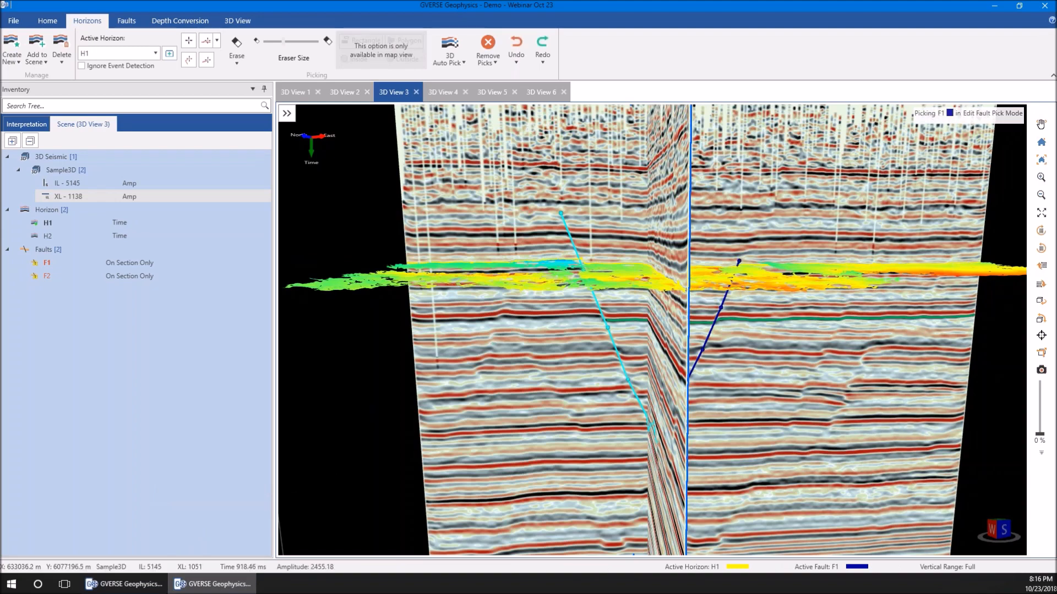
scroll(600, 281, "up", 5)
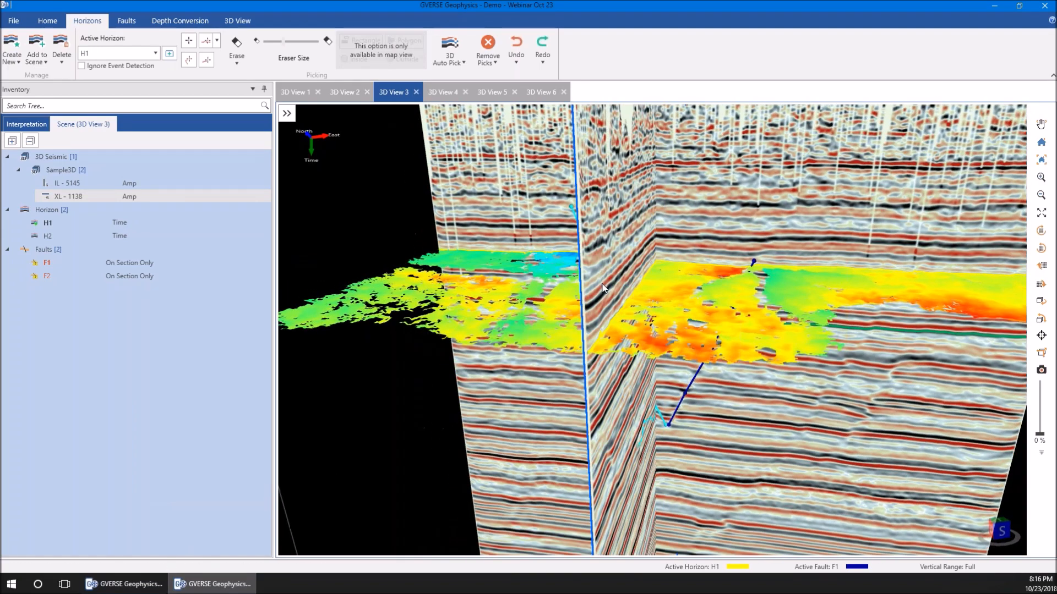
right_click(781, 287)
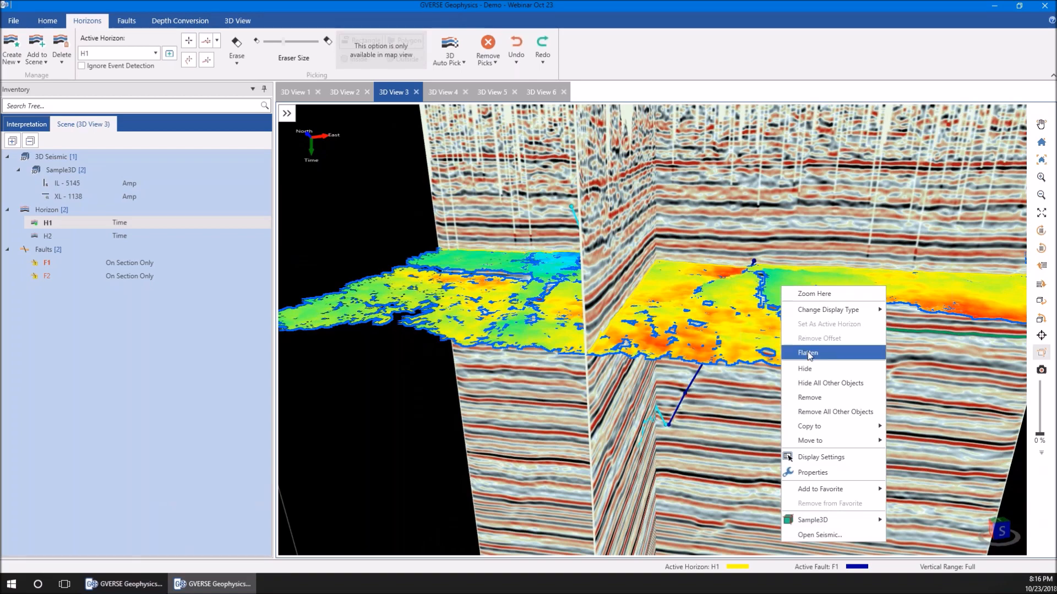
left_click(807, 352)
scroll(752, 302, "up", 5)
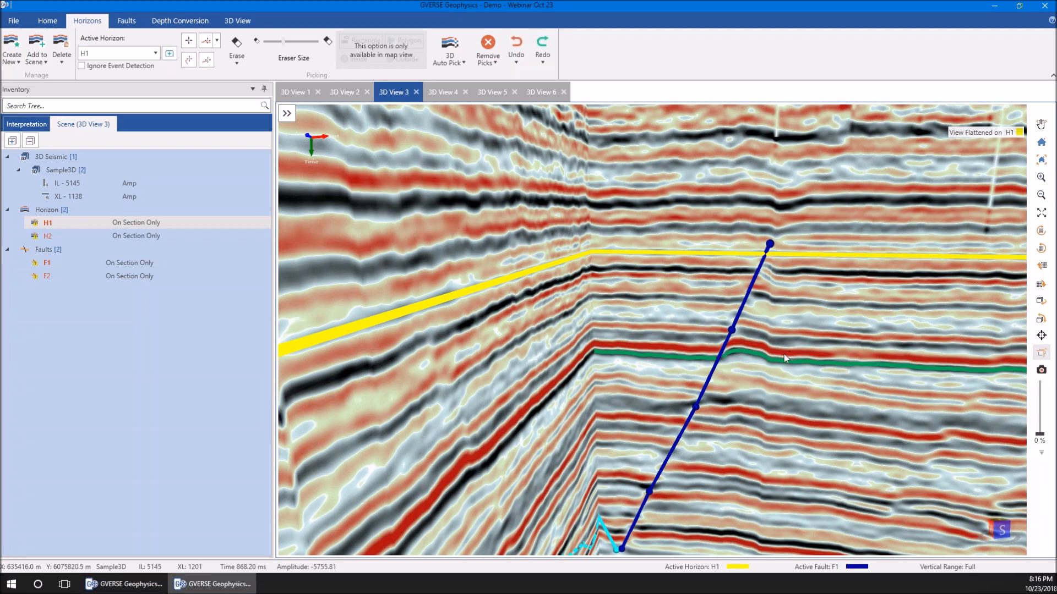
scroll(686, 241, "down", 1)
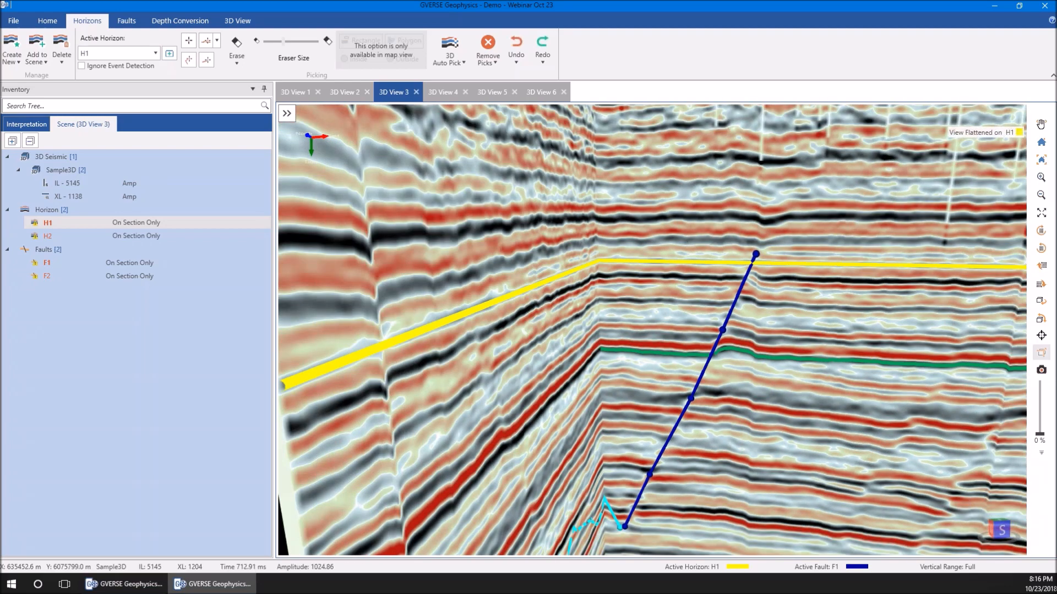
left_click_drag(782, 252, 754, 260)
scroll(735, 308, "up", 2)
left_click_drag(723, 329, 717, 327)
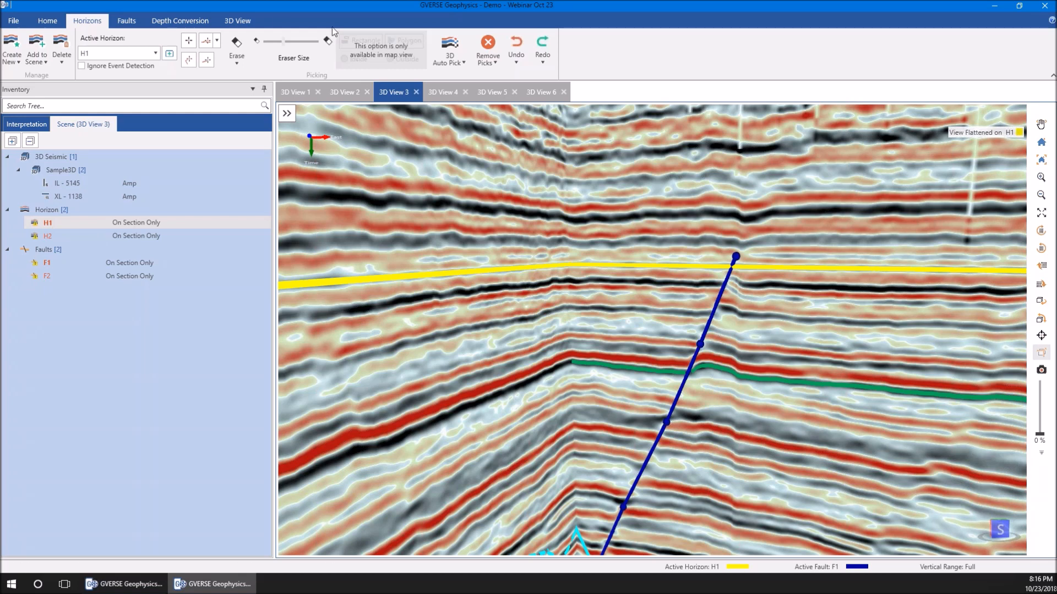
Turn off the H1 flattening in 3D View 3
left_click(244, 24)
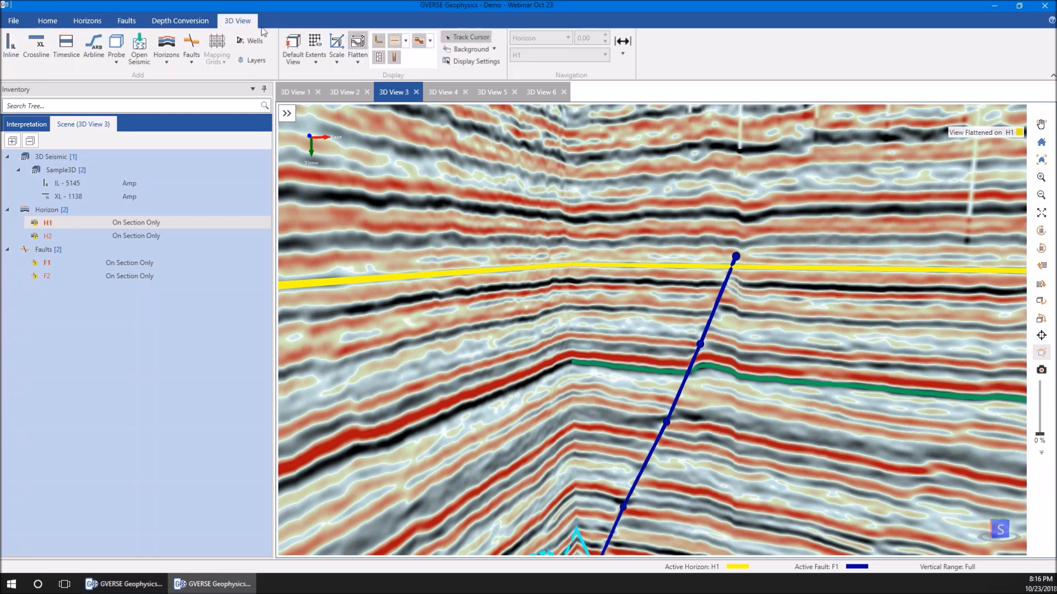
left_click(358, 46)
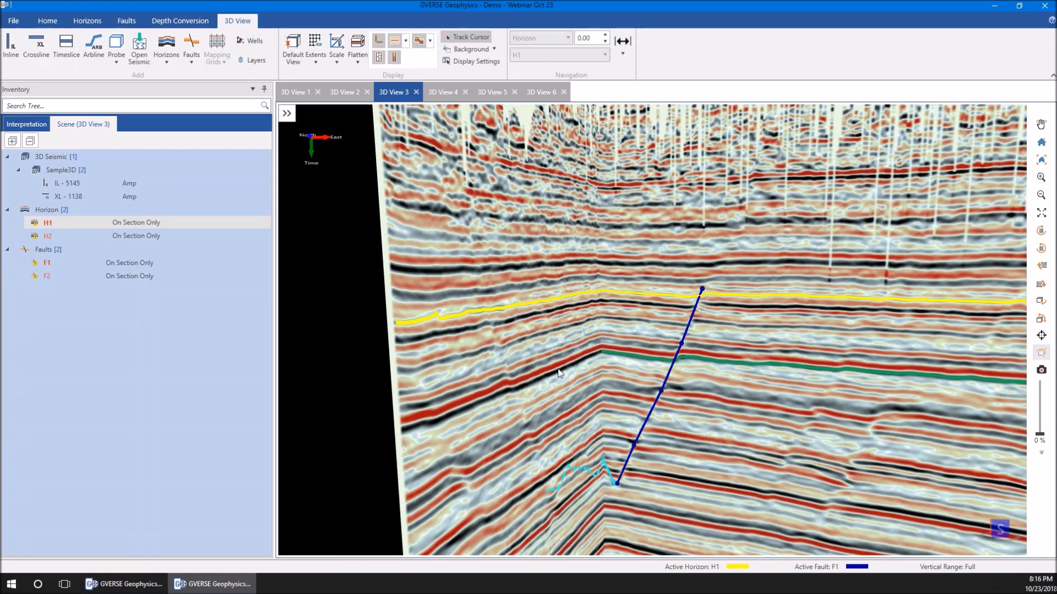
left_click_drag(558, 369, 565, 369)
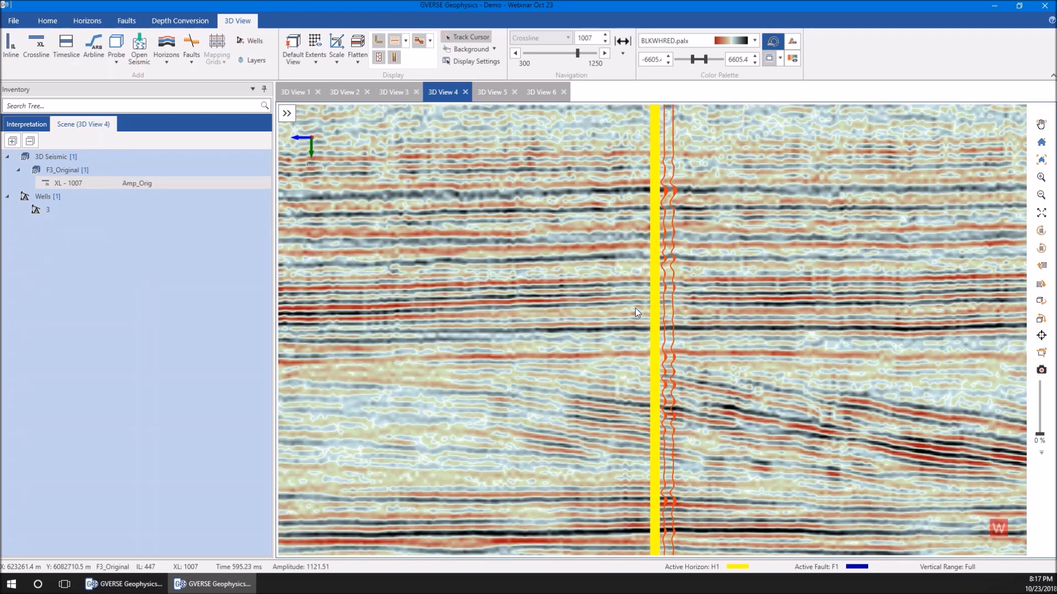
Show 3D View 4 and open the log curve configuration of well 3's imported synthetic
left_click_drag(635, 312, 590, 310)
left_click(590, 310)
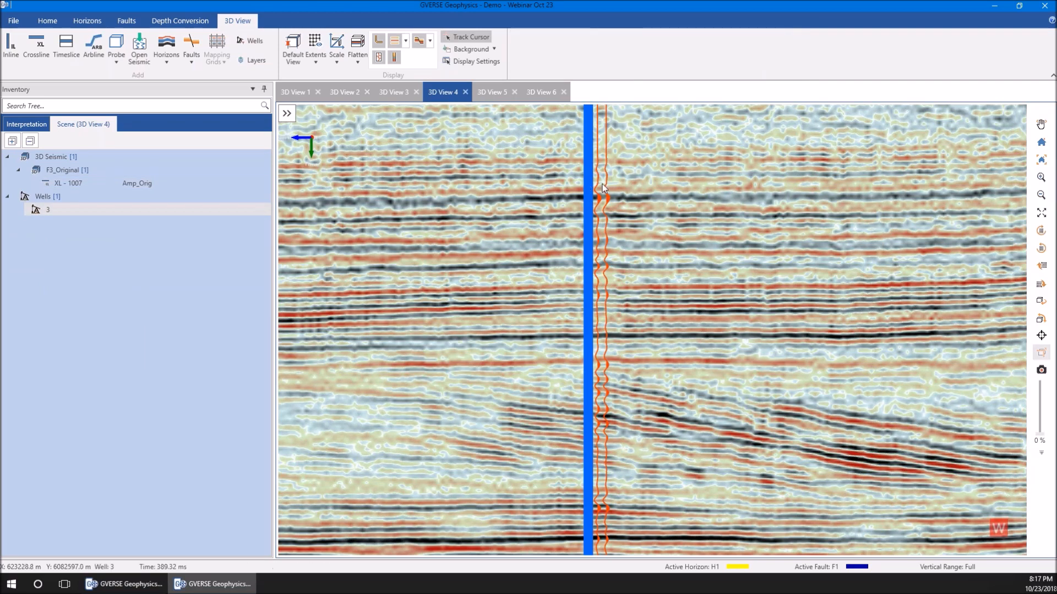
mouse_move(653, 444)
left_mouse_down()
mouse_move(641, 447)
mouse_move(653, 446)
left_mouse_up()
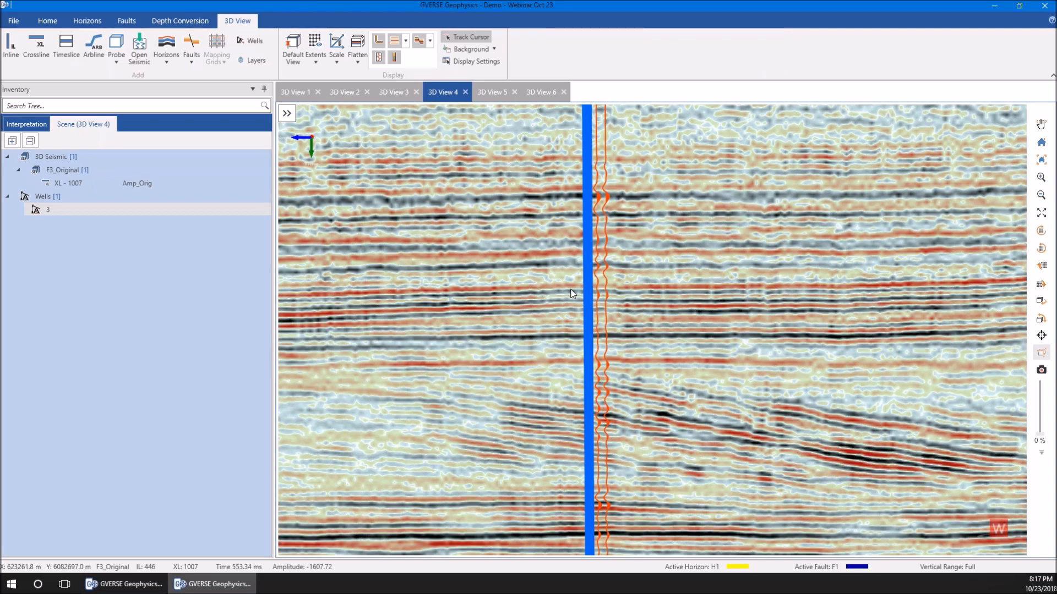
right_click(590, 280)
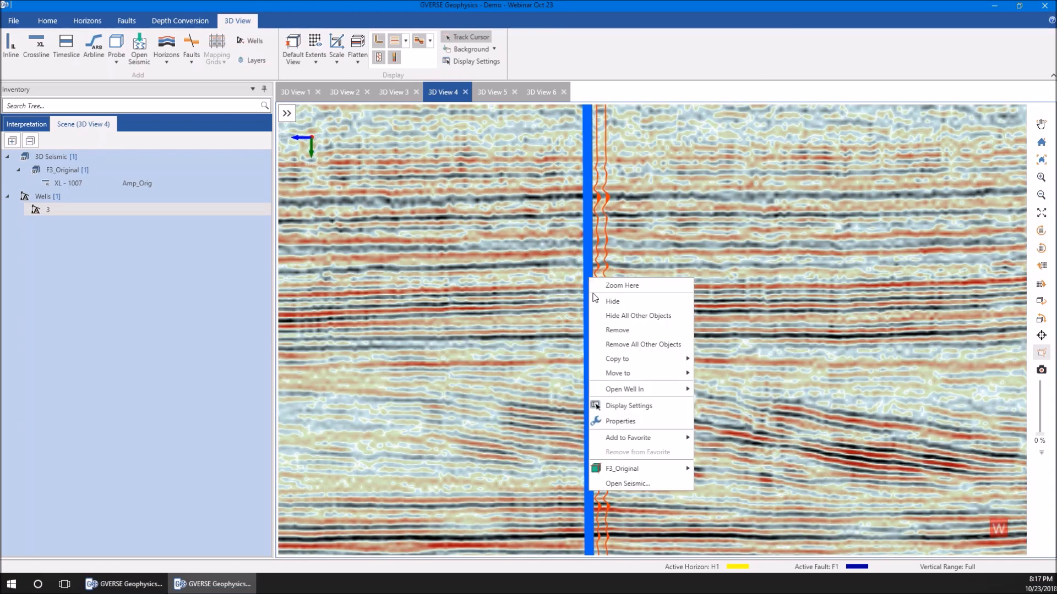
left_click(615, 407)
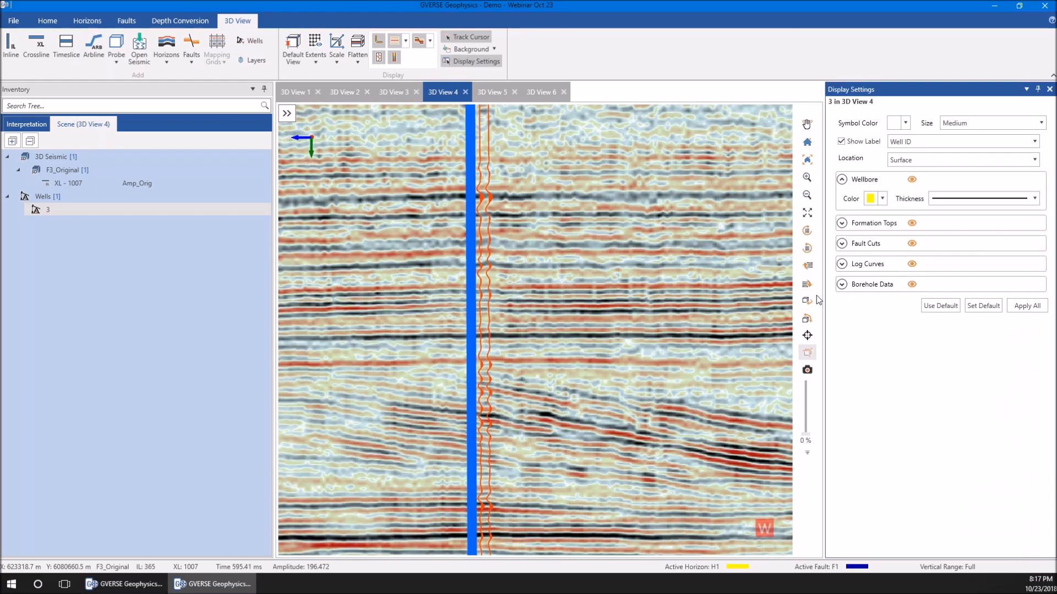
left_click(867, 241)
left_click(865, 268)
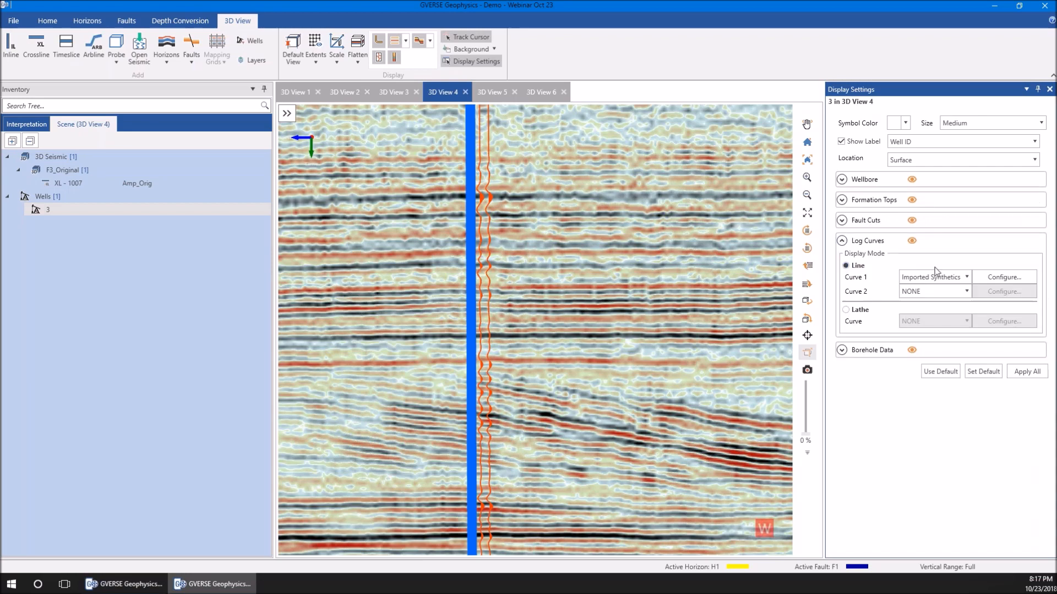
left_click(993, 281)
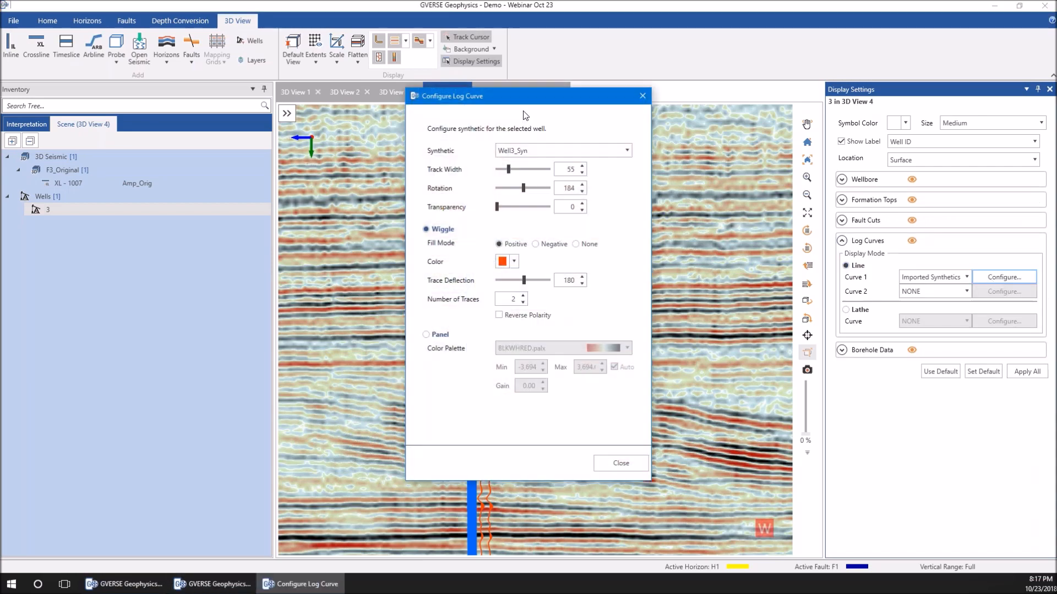
Display well 3's synthetic as a panel with the BLKWHRED.palx palette, ranging from -6,600 to 6,600, and compare it with the seismic
left_click_drag(532, 102, 673, 100)
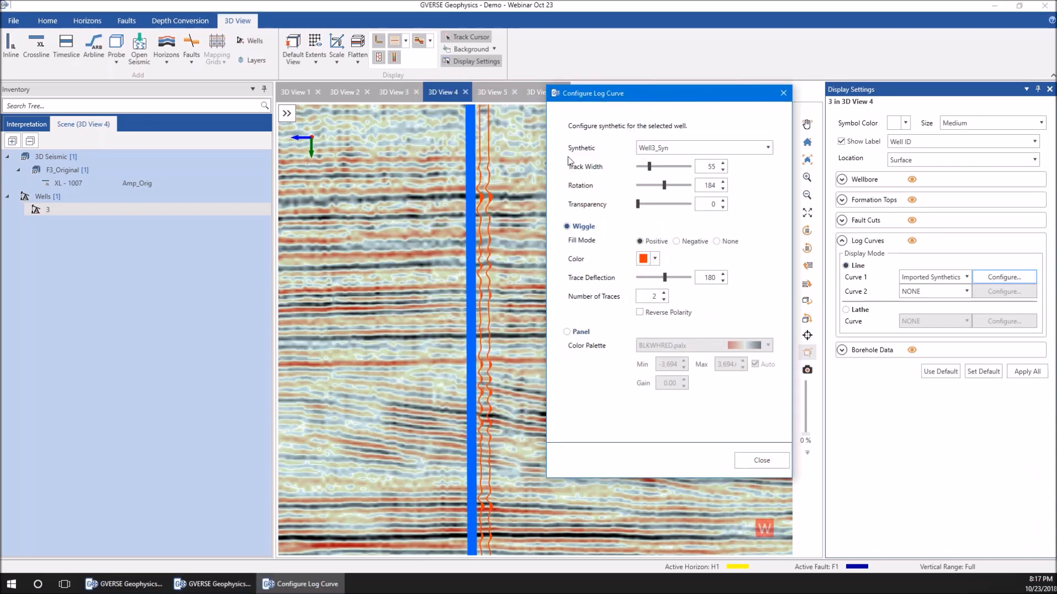
left_click(569, 332)
left_click(681, 345)
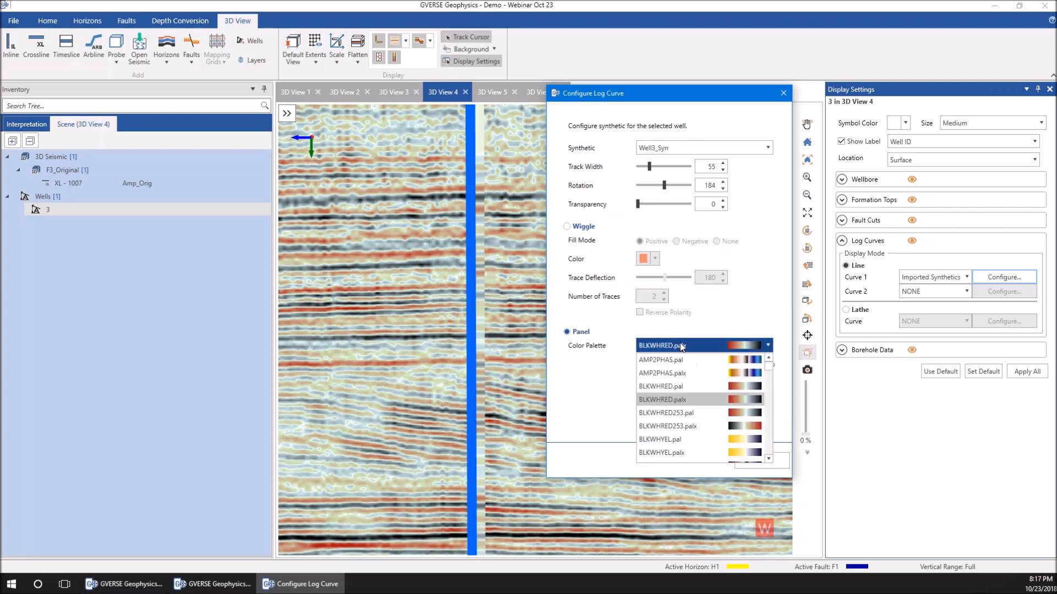
left_click(681, 346)
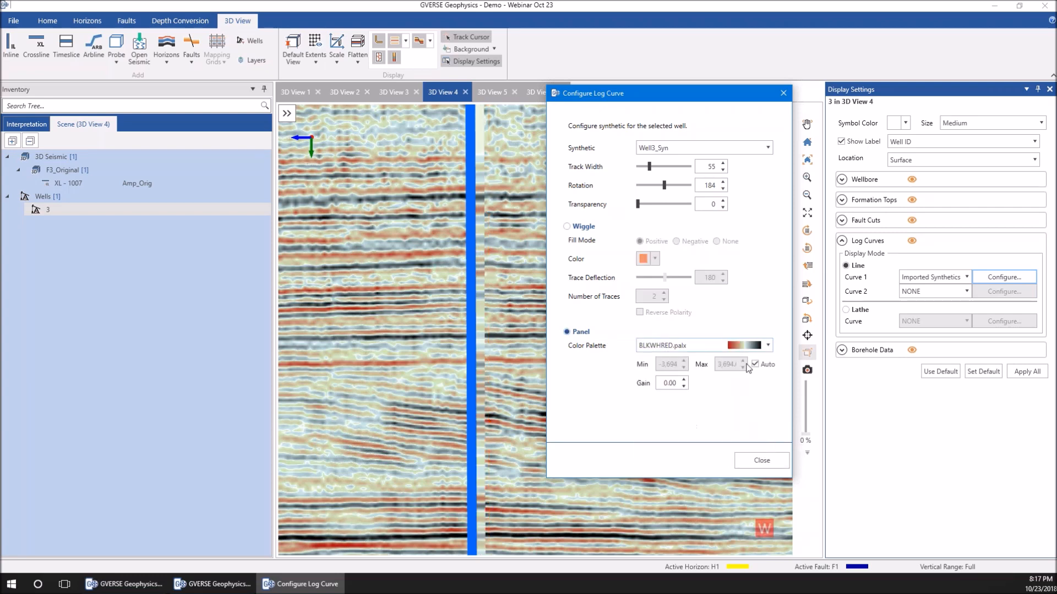
double_click(676, 365)
type("-")
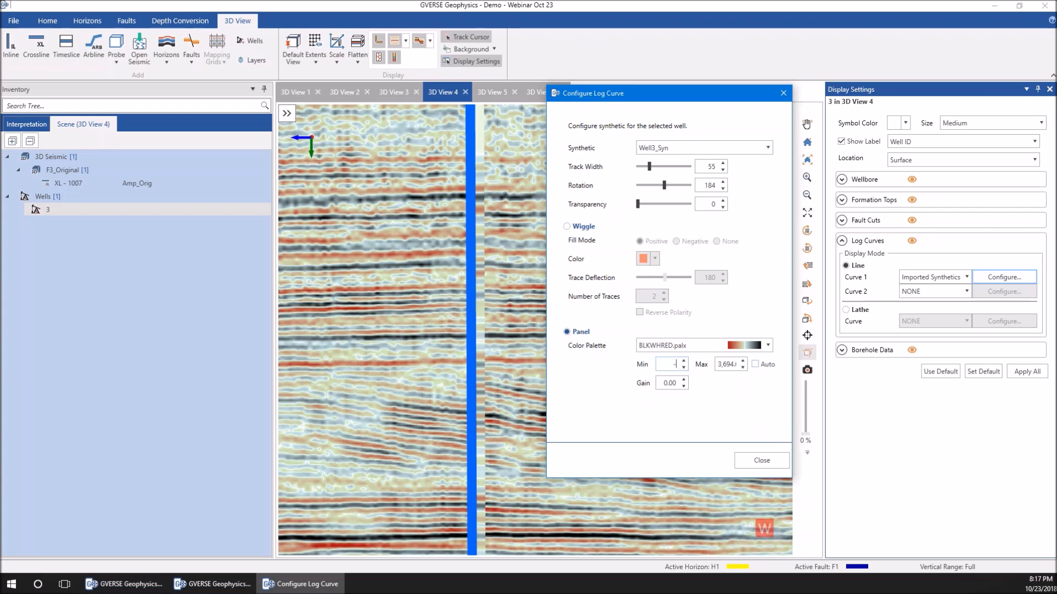
type("6,600")
double_click(722, 365)
type("6")
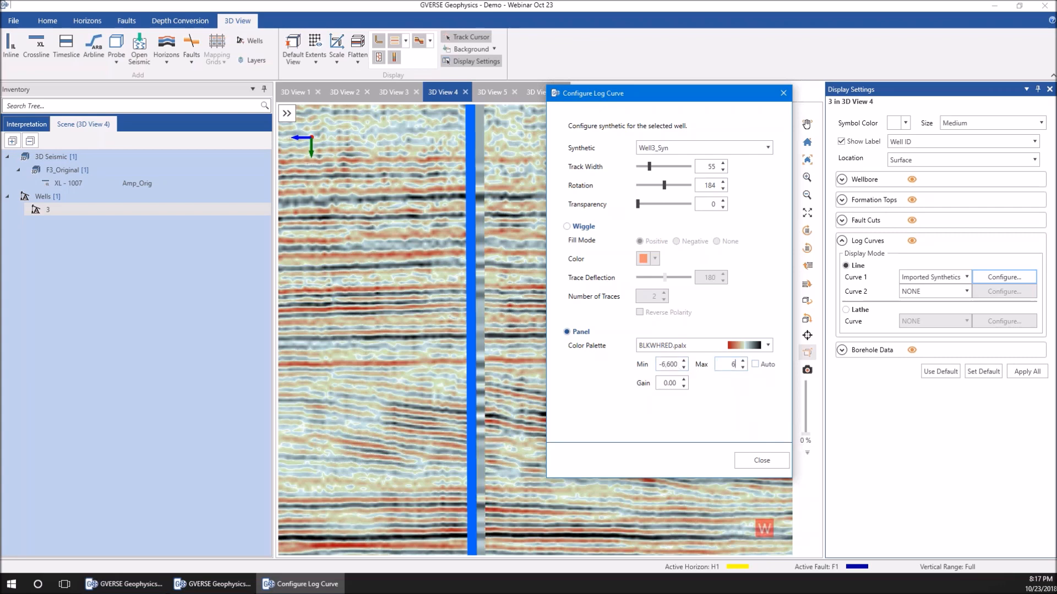
key("Tab")
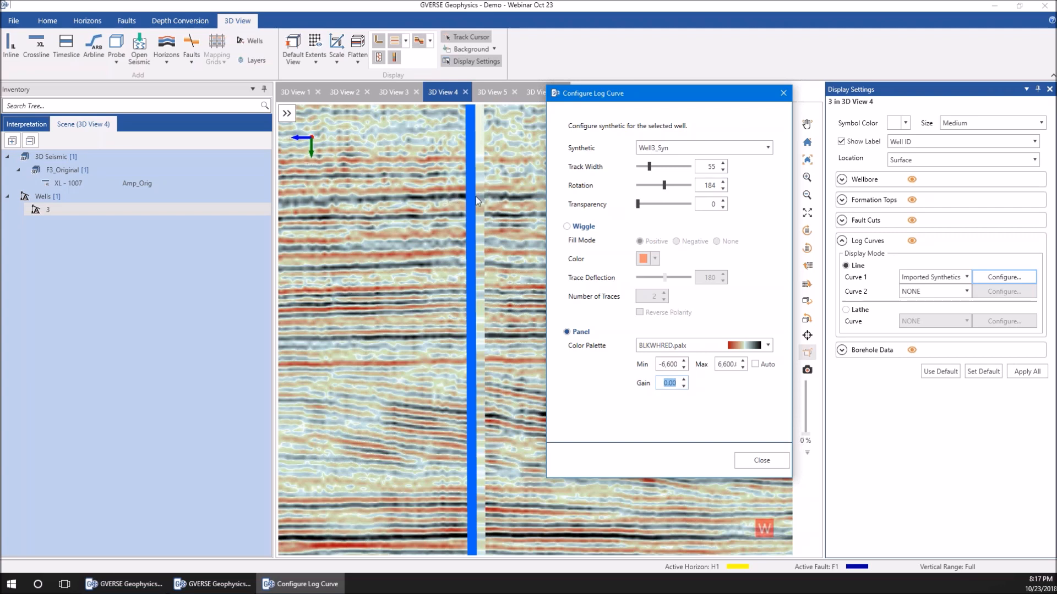
left_click(759, 459)
left_click_drag(589, 529, 573, 335)
scroll(563, 423, "up", 3)
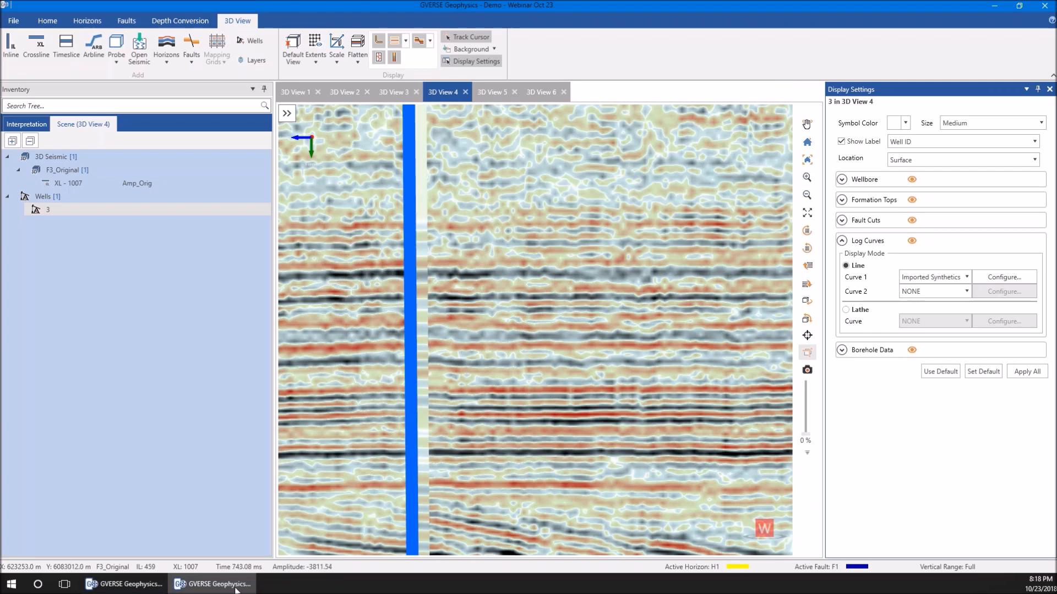
Switch to the 2D interpretation window and bring up the Main Map View
mouse_move(126, 590)
left_click(107, 538)
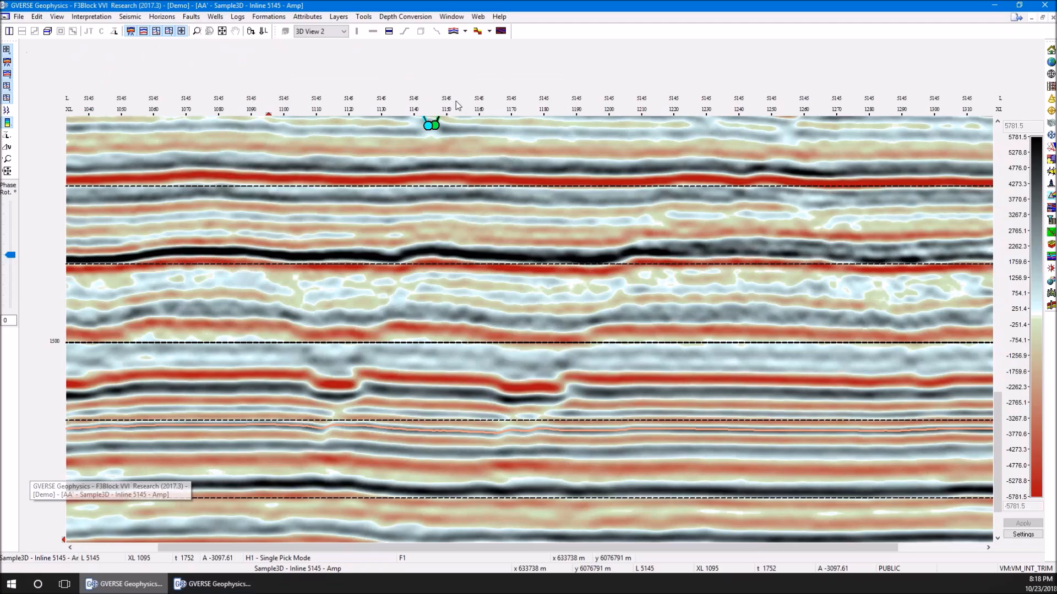
left_click(443, 16)
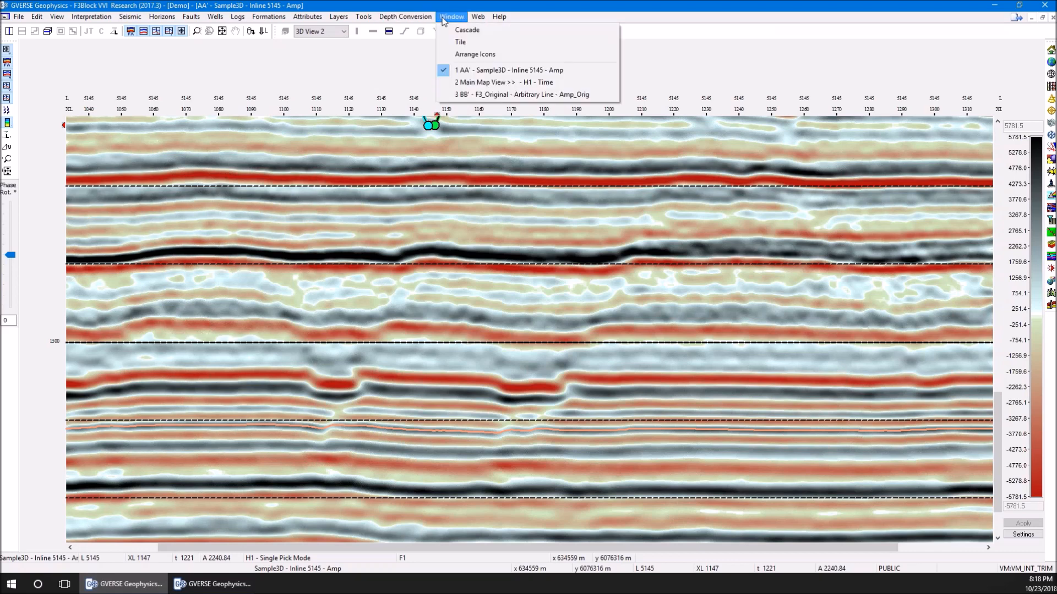
left_click(484, 85)
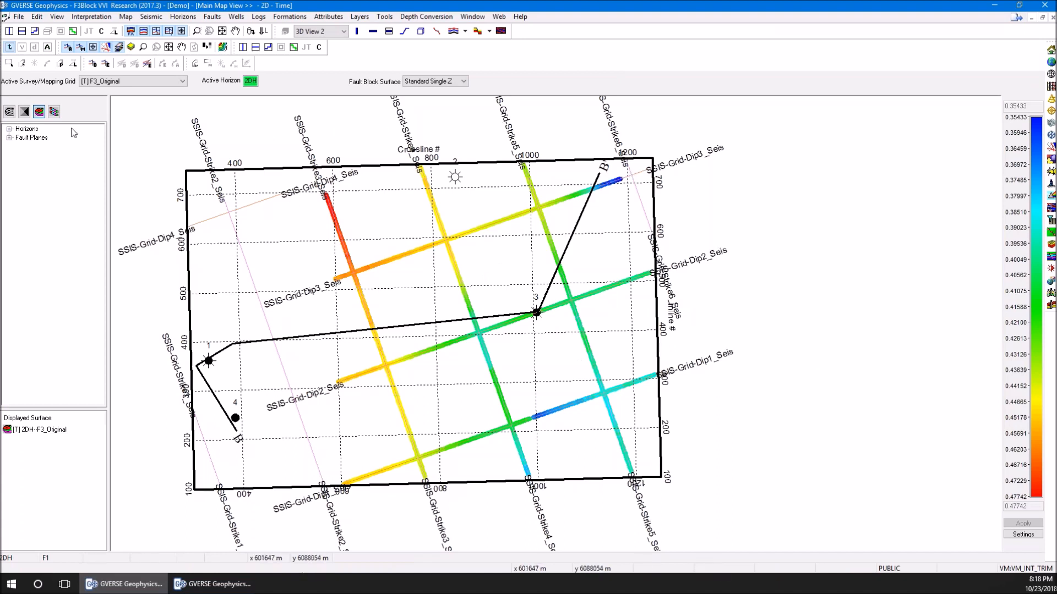
Outline the 2D horizon picks with a nine-point polygon and create a 2D Only mapping grid using Minimum Curvature
left_click(195, 64)
left_click(326, 148)
left_click(589, 129)
left_click(713, 242)
left_click(697, 424)
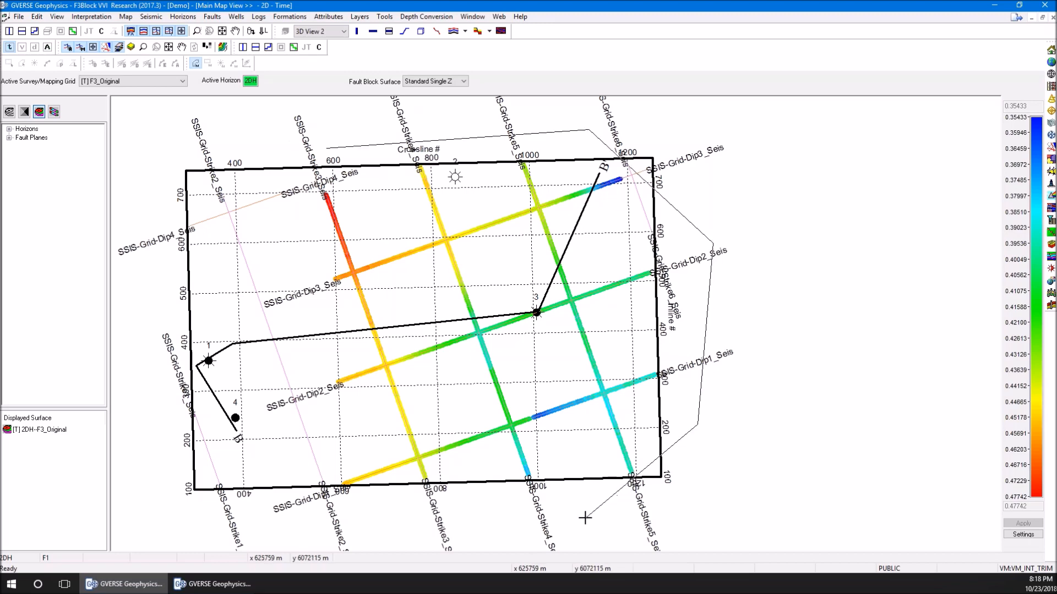
left_click(602, 525)
left_click(438, 532)
left_click(326, 495)
left_click(276, 301)
double_click(281, 187)
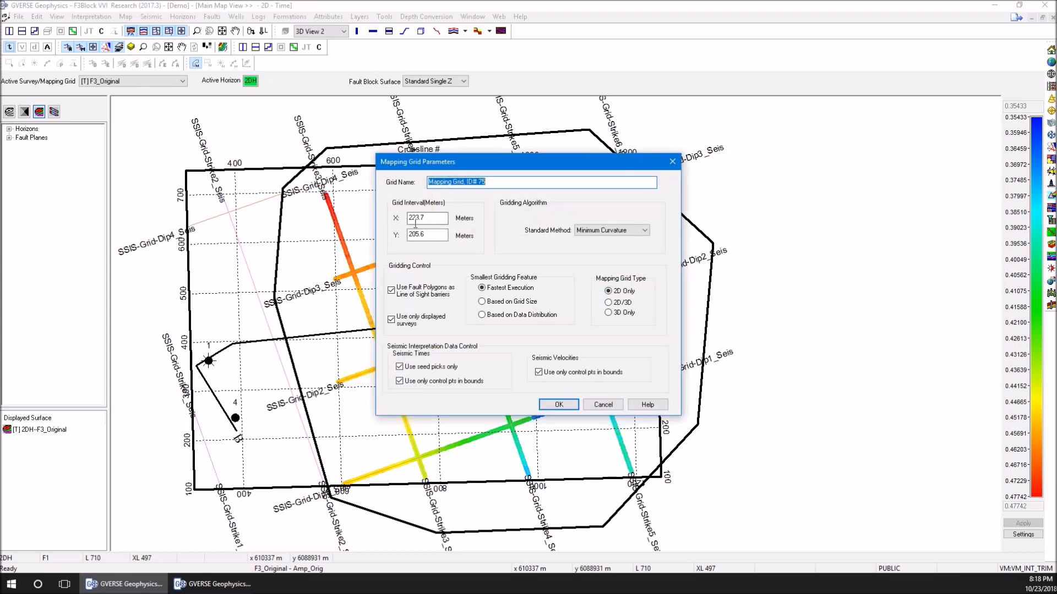
left_click(607, 233)
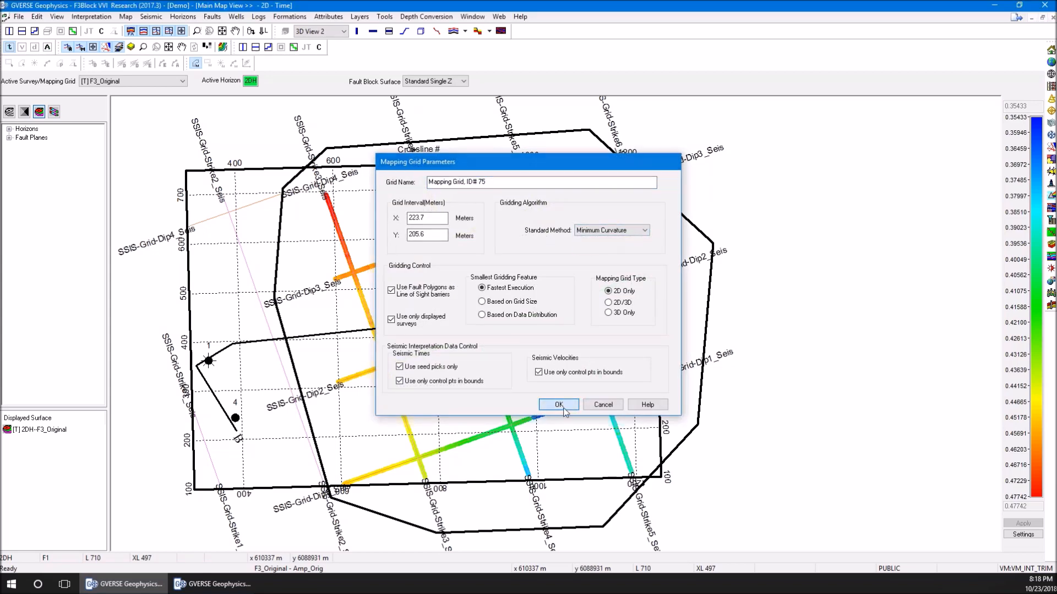
left_click(559, 405)
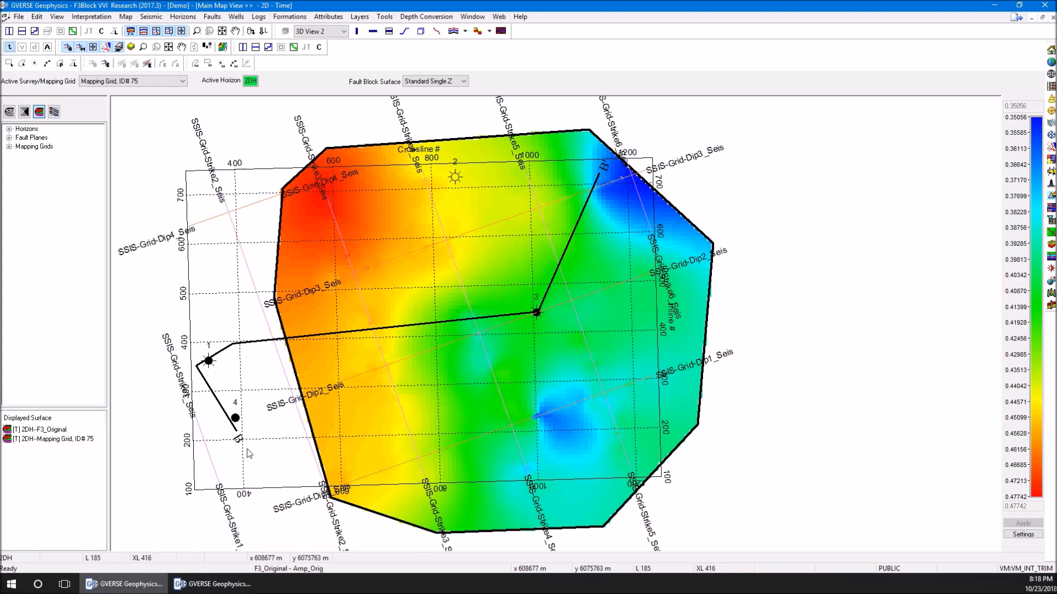
Switch to the 3D visualization window, show the empty 3D View 6, and close the display settings
mouse_move(209, 585)
left_click(228, 531)
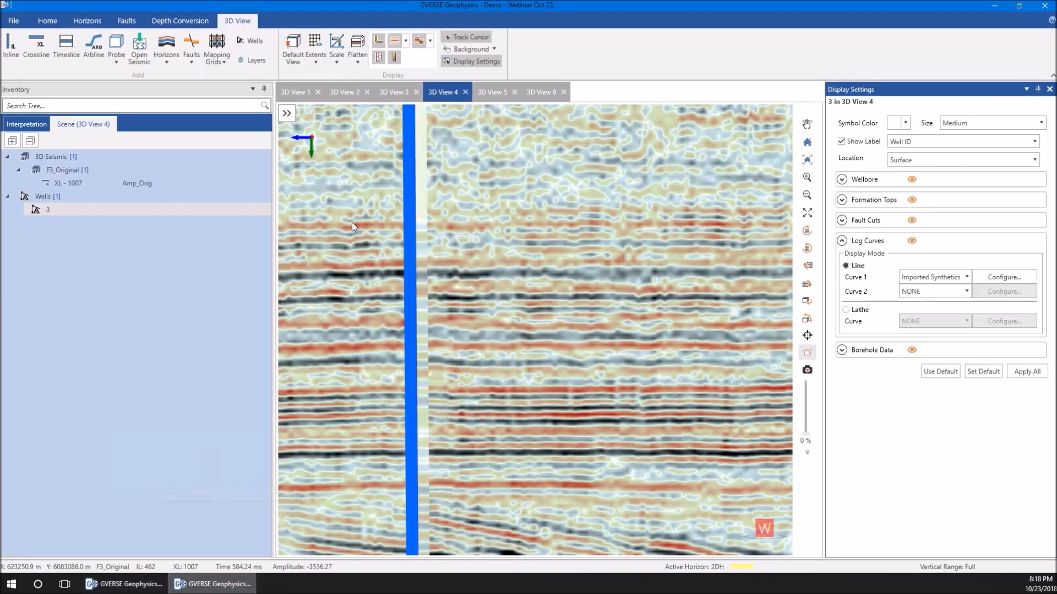
left_click(536, 93)
left_click(1048, 90)
Find Mapping Grid, ID# 75 in the interpretation inventory and add it to the scene of 3D View 6
left_click(27, 126)
left_click(7, 196)
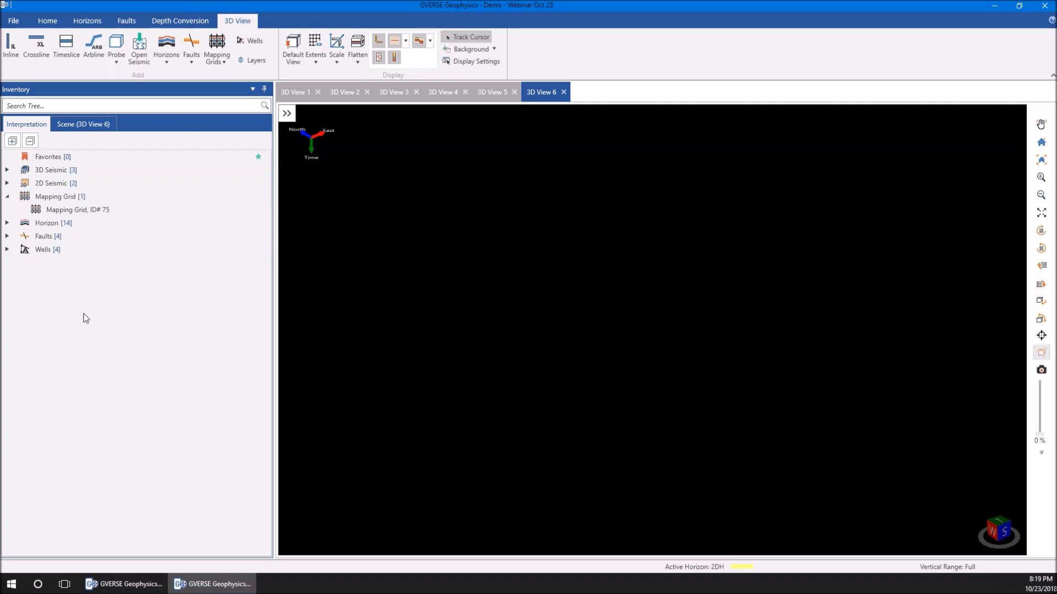
left_click(7, 223)
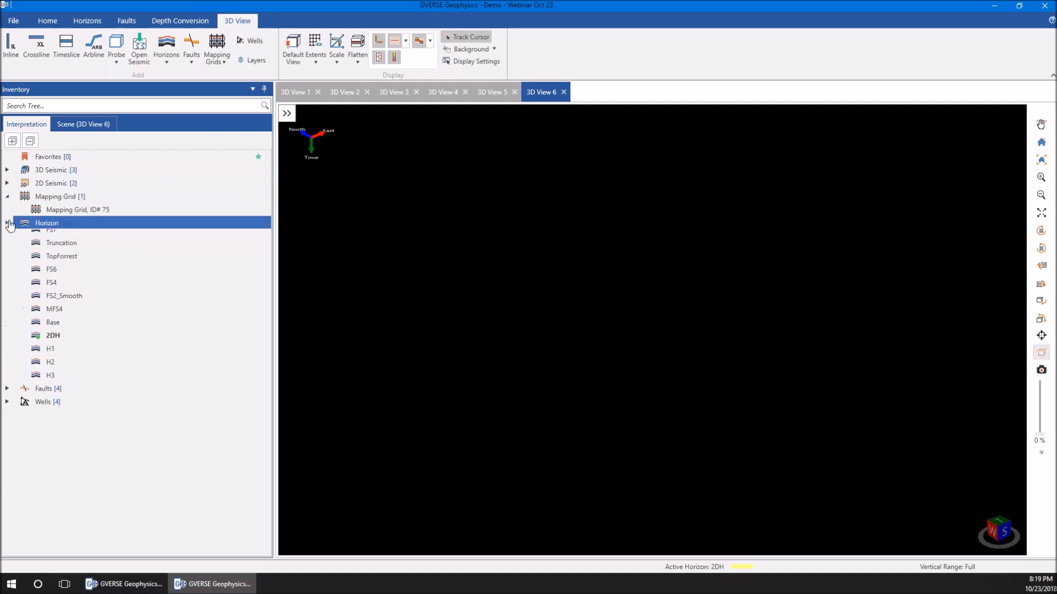
left_click(7, 223)
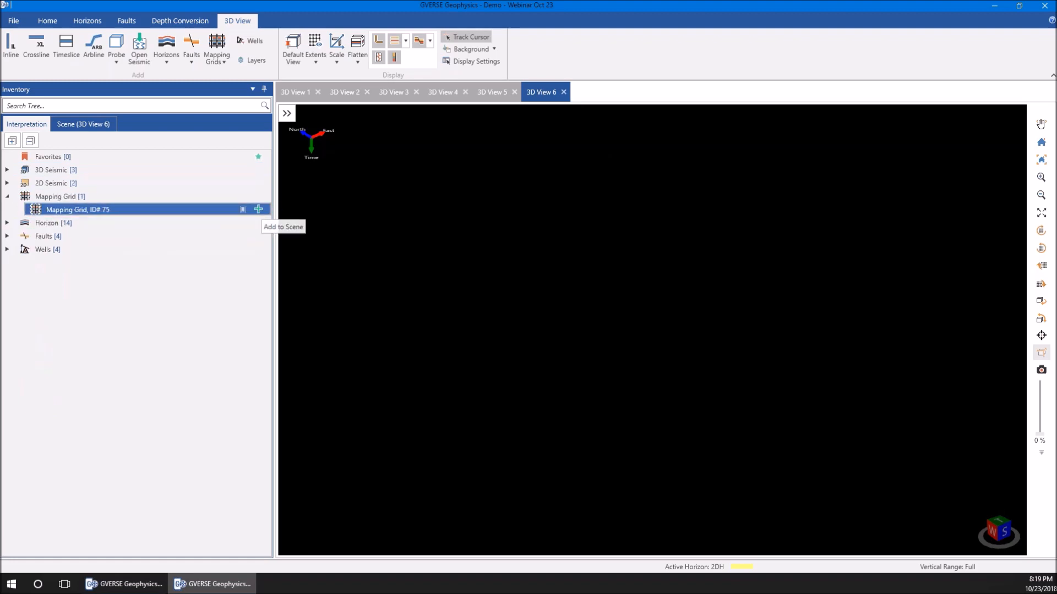
left_click(258, 209)
Examine the mapping grid's mesh and polygon outline from above and at a low angle
scroll(638, 358, "up", 5)
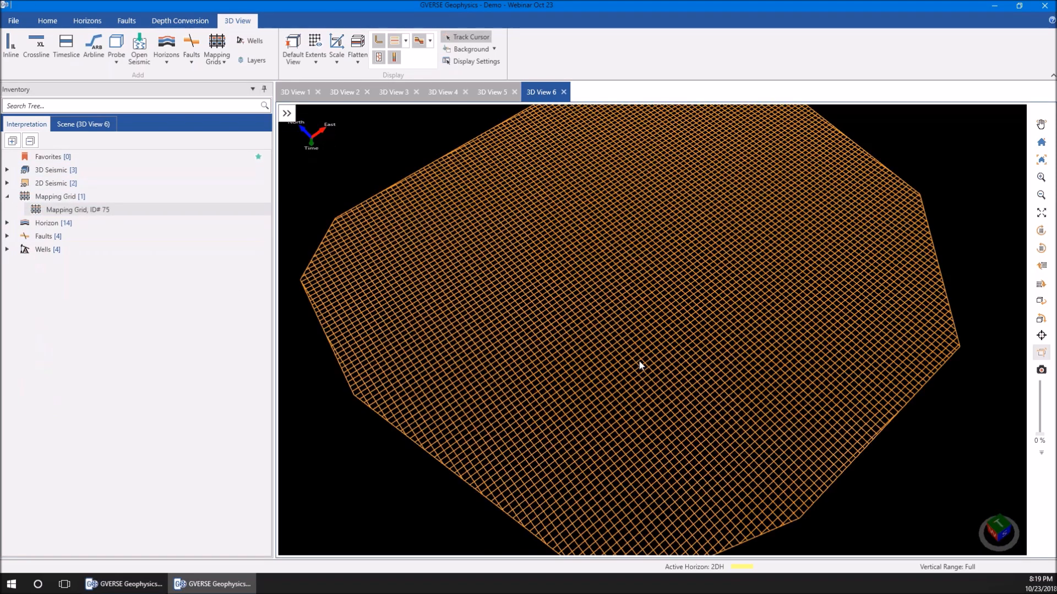
left_click_drag(404, 271, 483, 286)
scroll(477, 281, "down", 2)
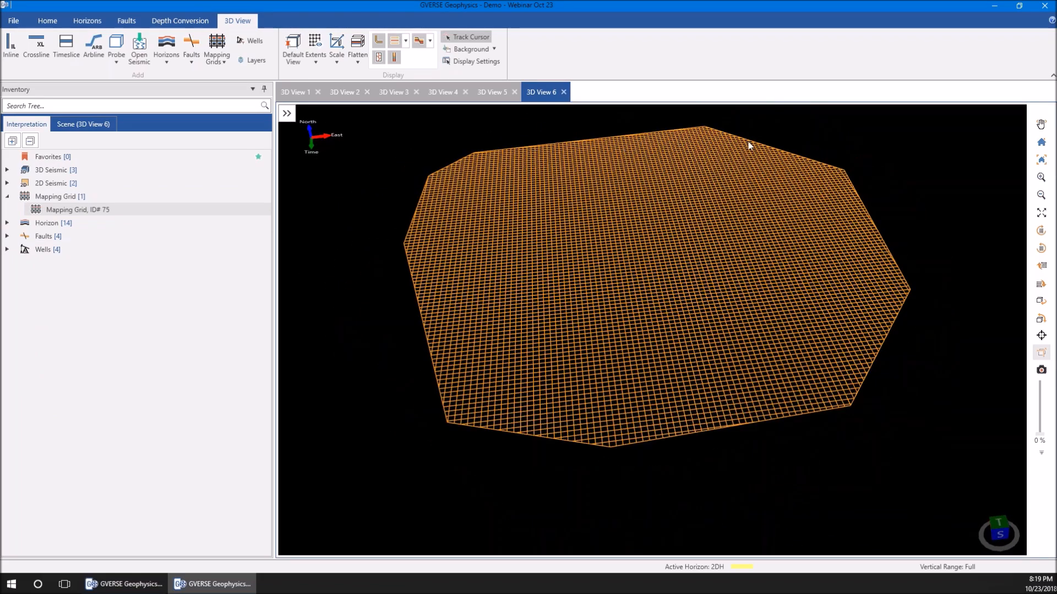
scroll(547, 326, "up", 3)
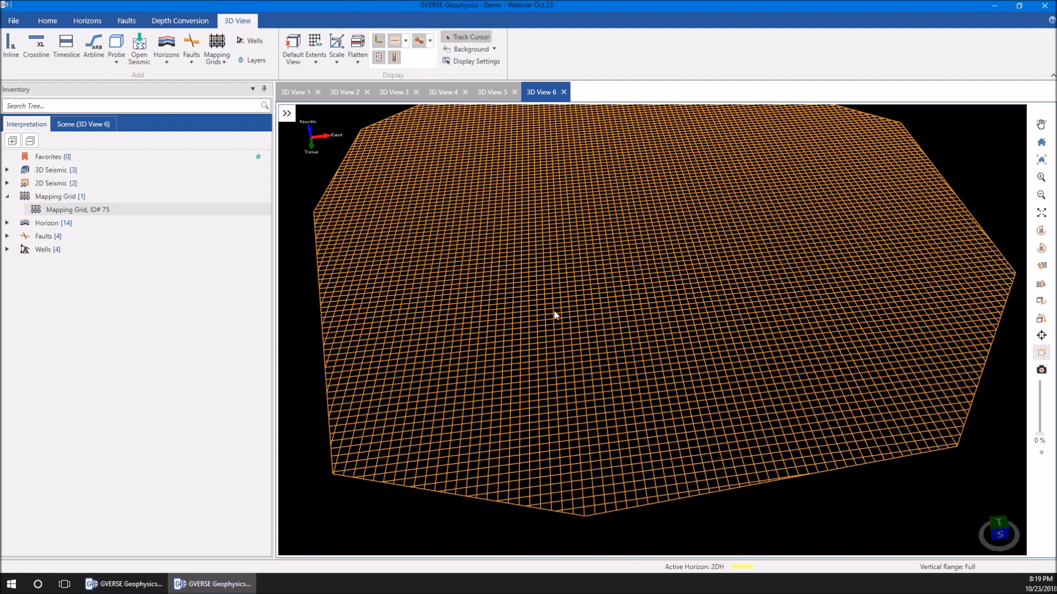
left_click_drag(600, 274, 606, 267)
scroll(606, 267, "down", 3)
left_click_drag(566, 381, 550, 374)
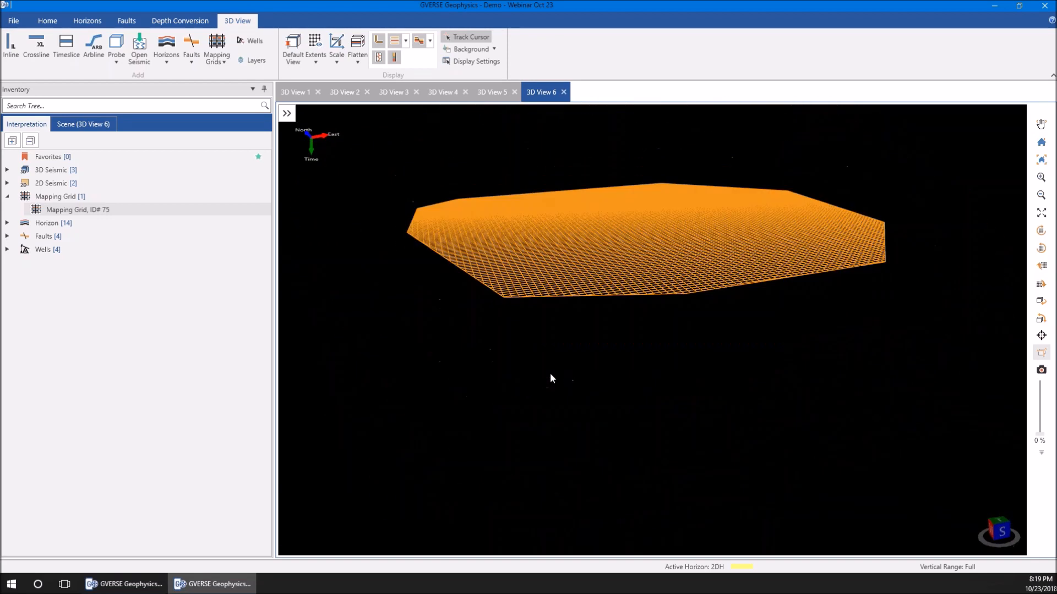
Add the 2DH horizon to the 3D View 6 scene and hide the mapping grid mesh
left_click(7, 222)
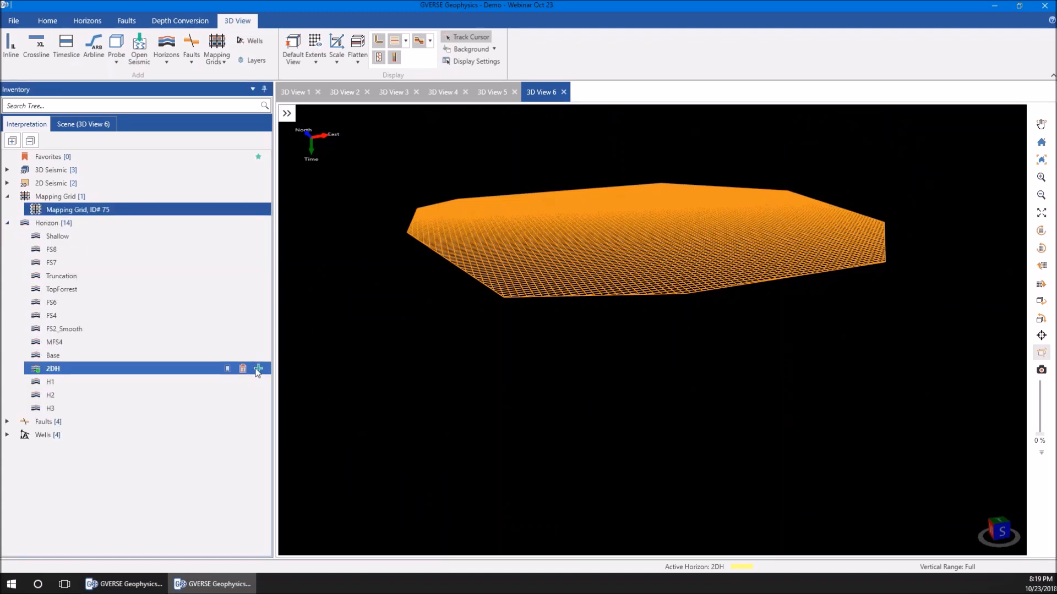
left_click(257, 369)
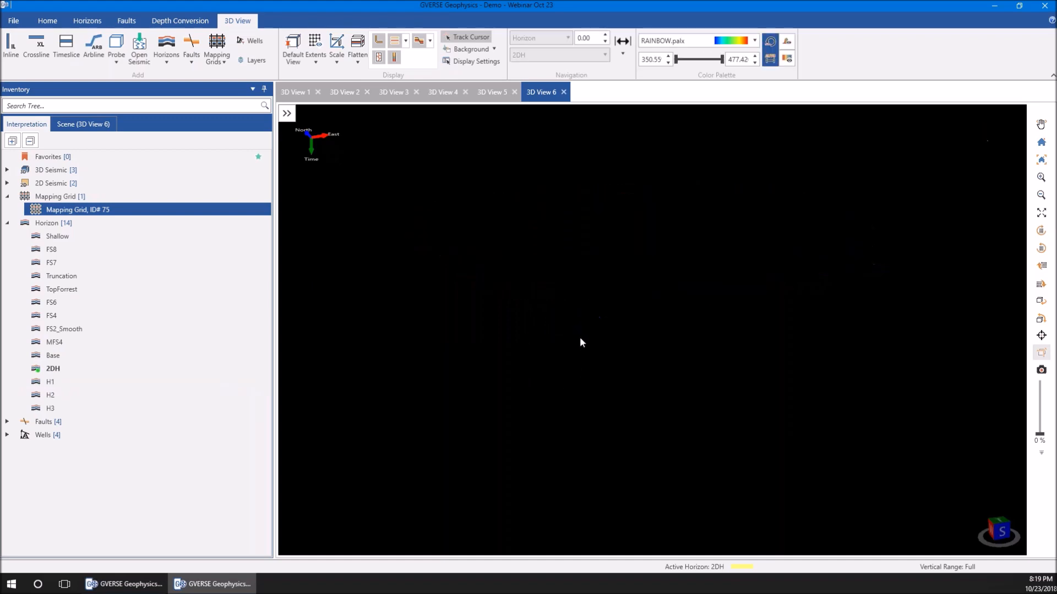
left_click_drag(587, 336, 605, 395)
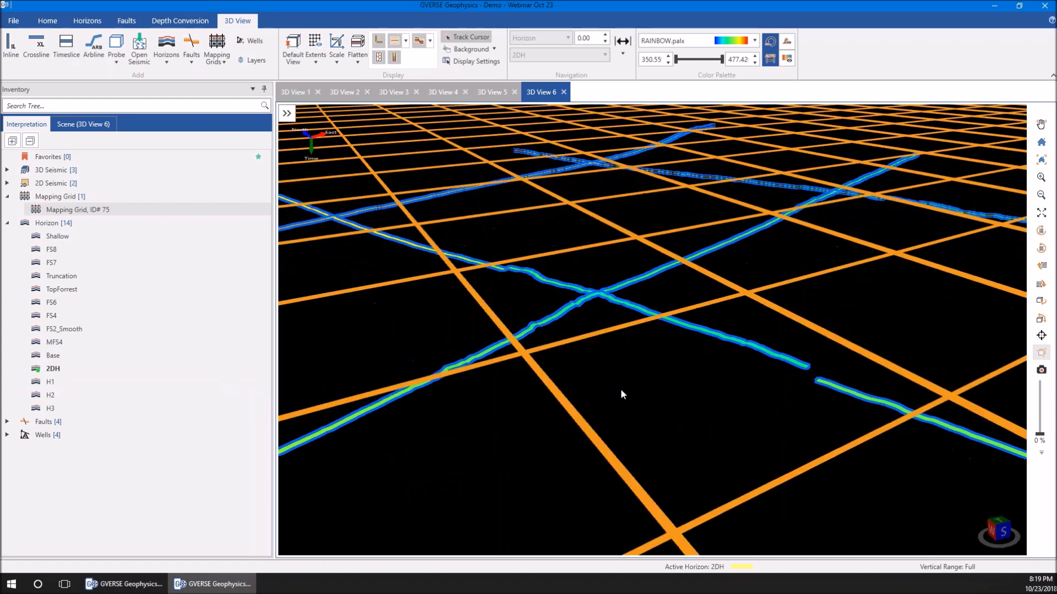
left_click(108, 126)
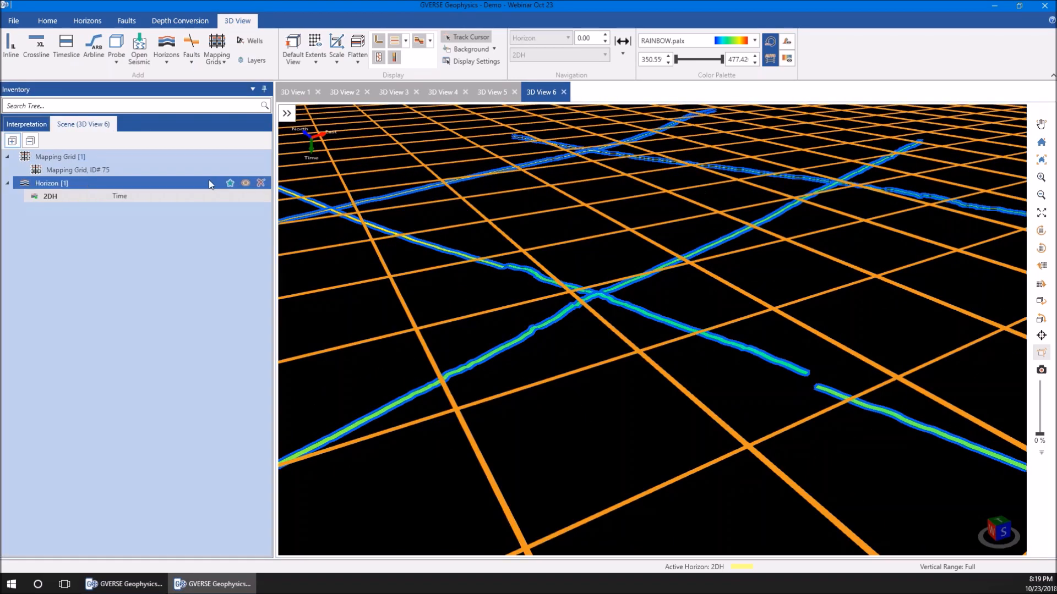
left_click(245, 170)
scroll(477, 302, "up", 2)
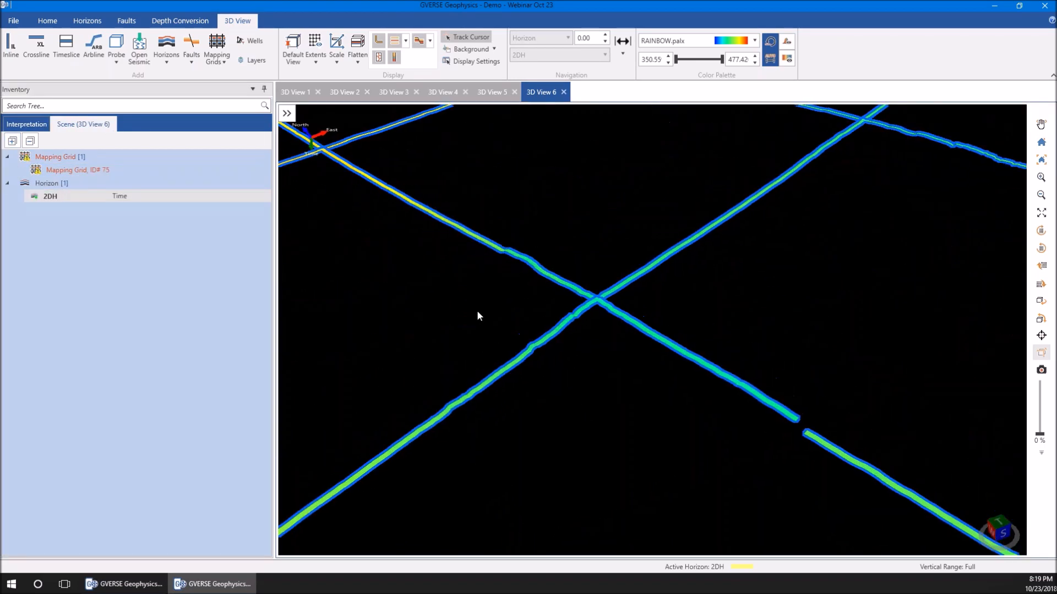
Display horizon 2DH on Mapping Grid, ID# 75 and turn off its 2D Lines in the horizon's display settings
left_click(54, 197)
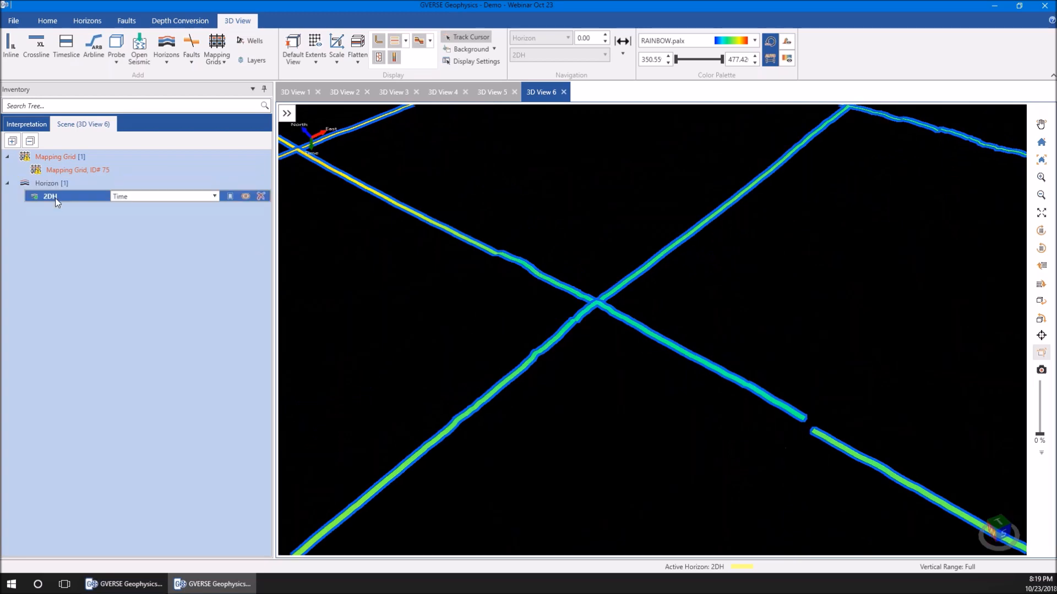
right_click(57, 203)
left_click(99, 337)
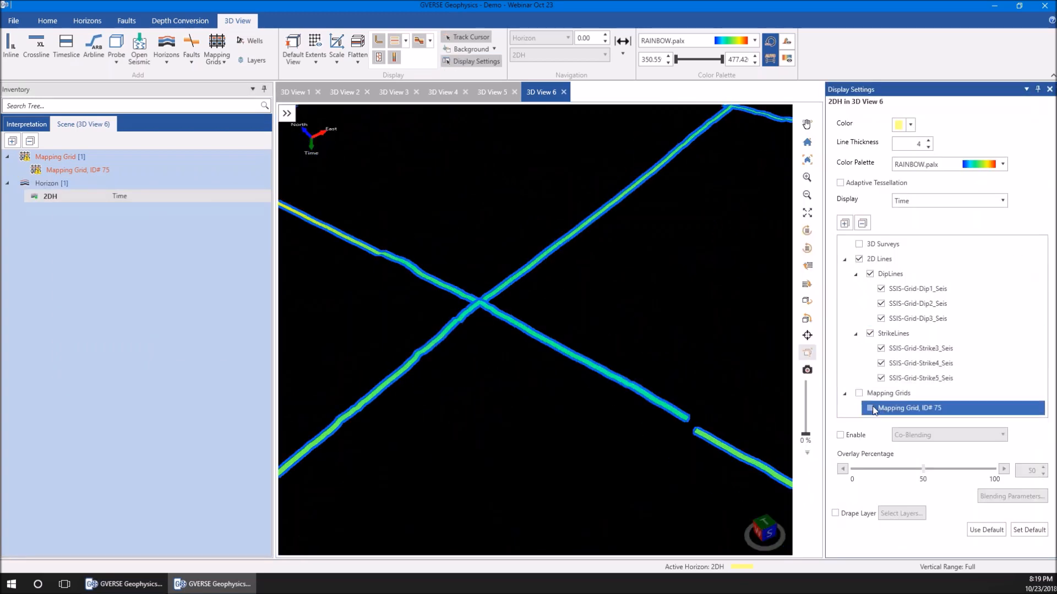
left_click(859, 393)
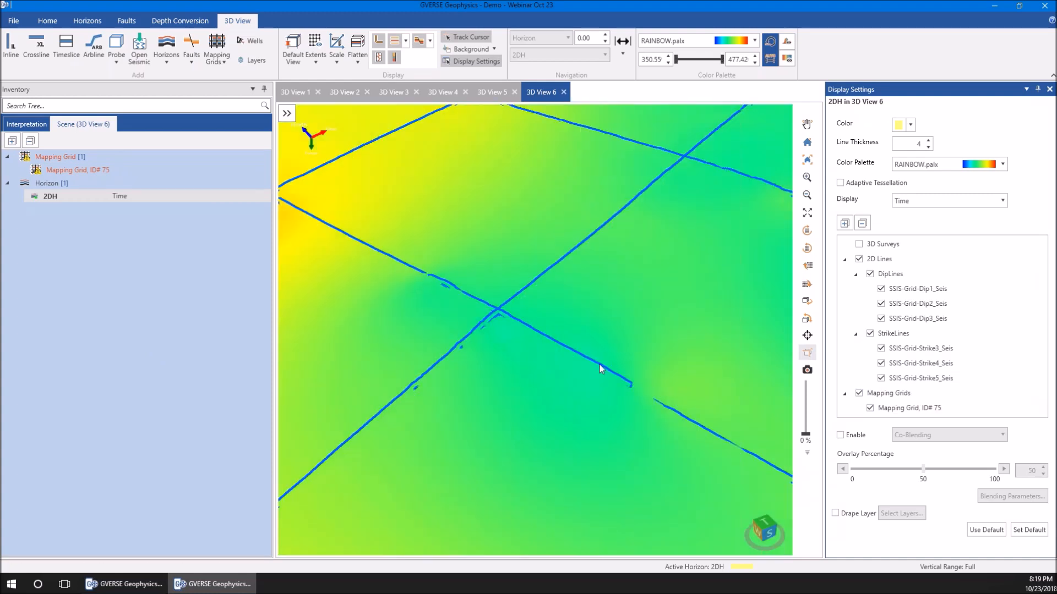
left_click(857, 262)
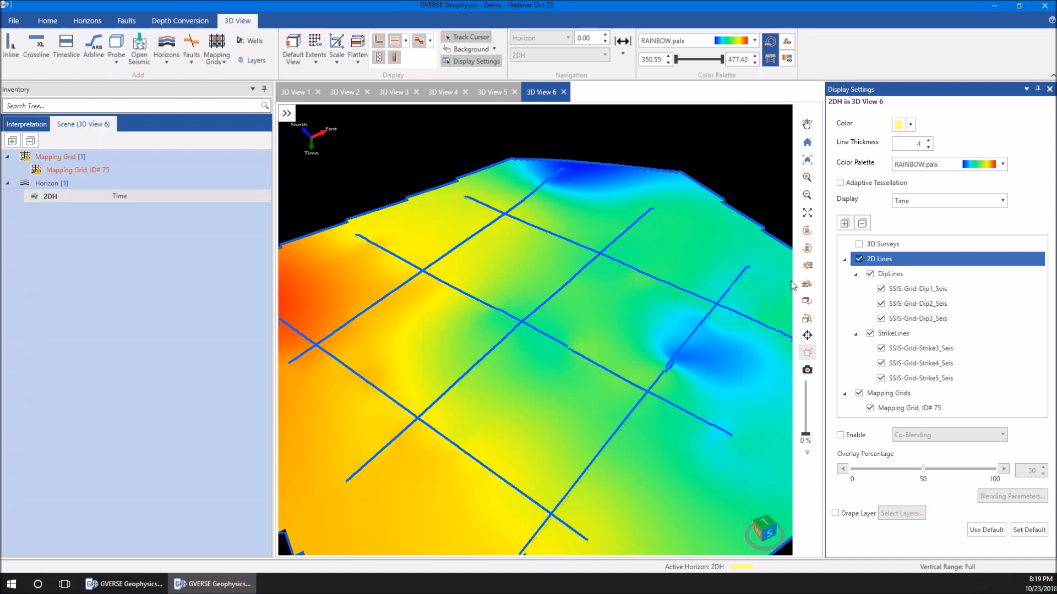
left_click(858, 259)
left_click(1049, 89)
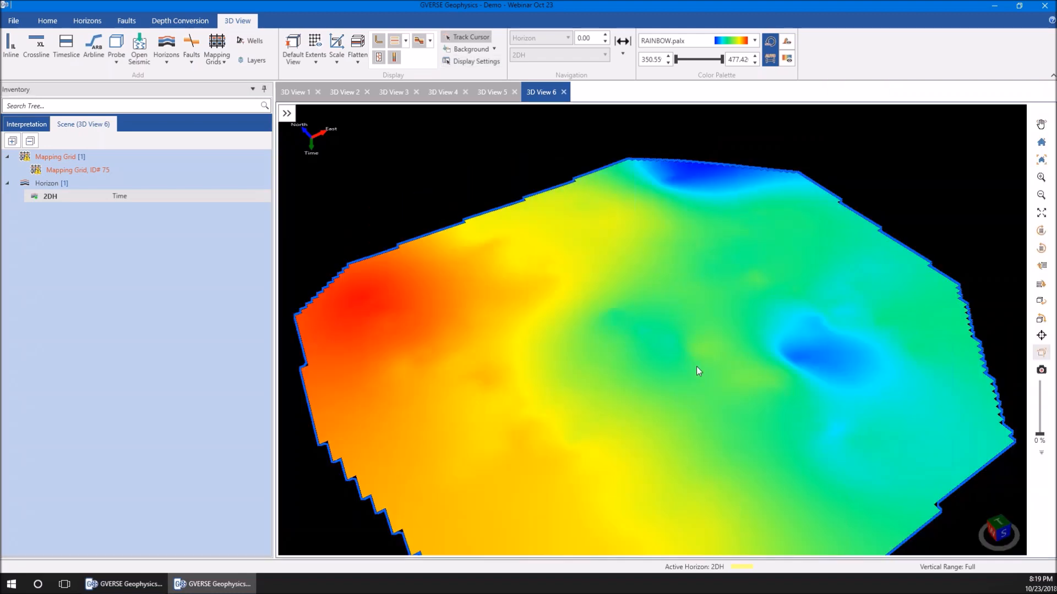
left_click_drag(693, 358, 688, 362)
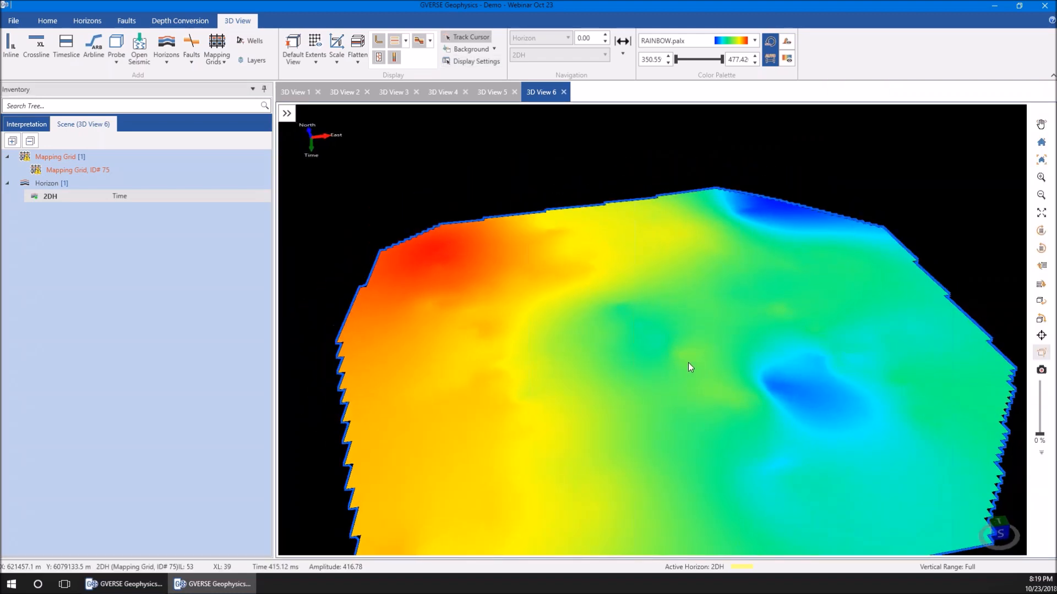
scroll(688, 362, "down", 2)
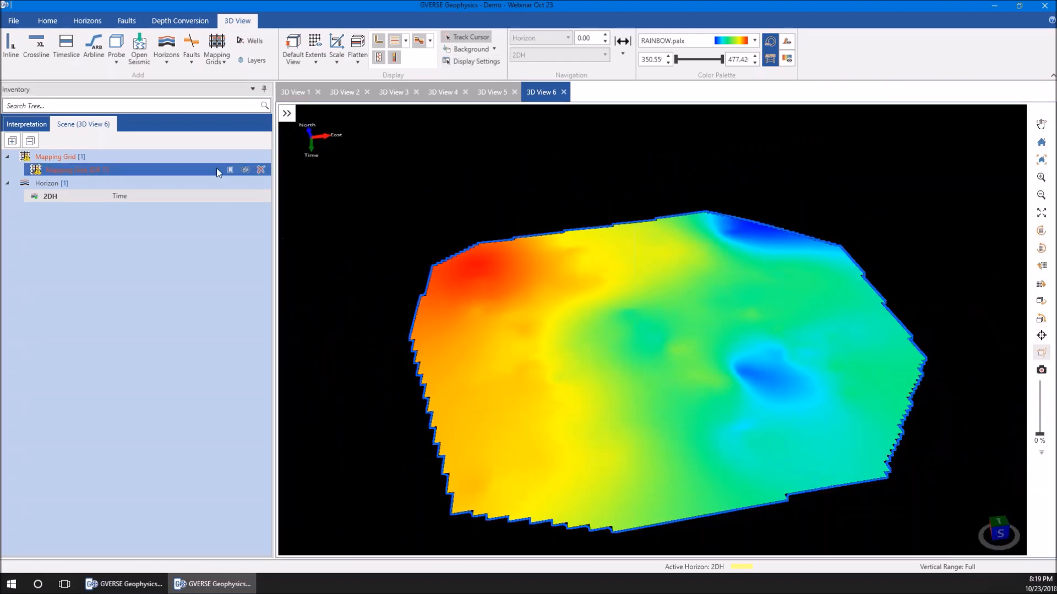
Show the mapping grid mesh again and compare it with the gridded 2DH surface
left_click(246, 171)
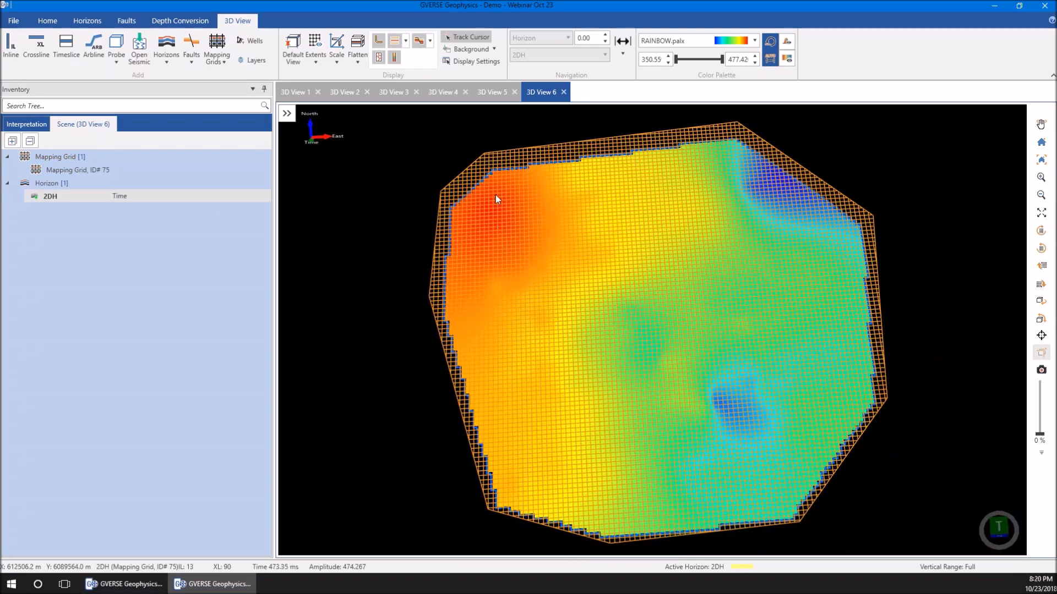
scroll(493, 217, "up", 3)
mouse_move(619, 349)
left_mouse_down()
mouse_move(625, 328)
mouse_move(627, 340)
left_mouse_up()
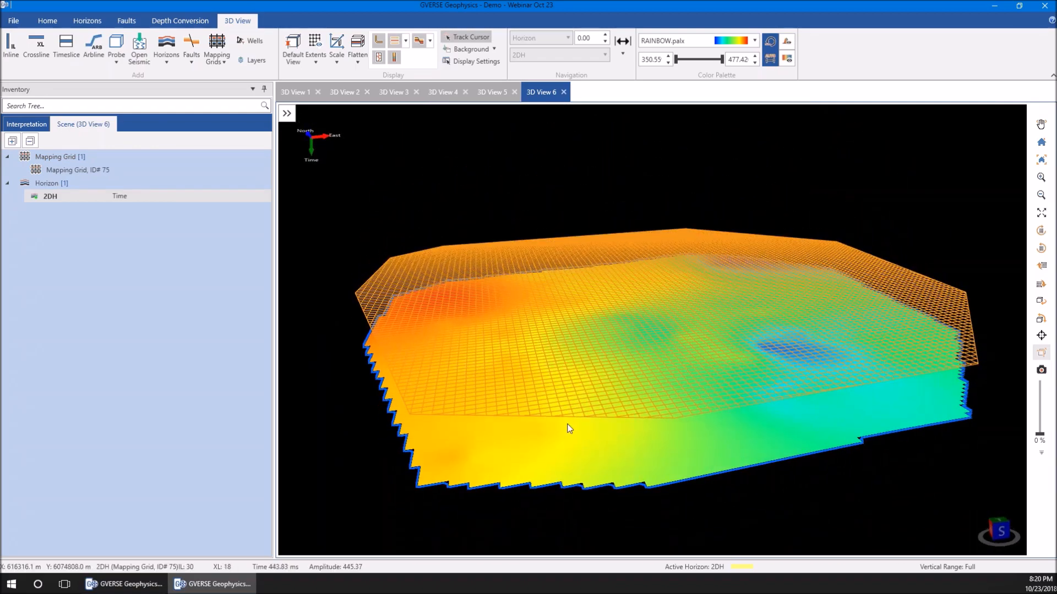
scroll(564, 449, "up", 3)
left_click_drag(573, 431, 594, 405)
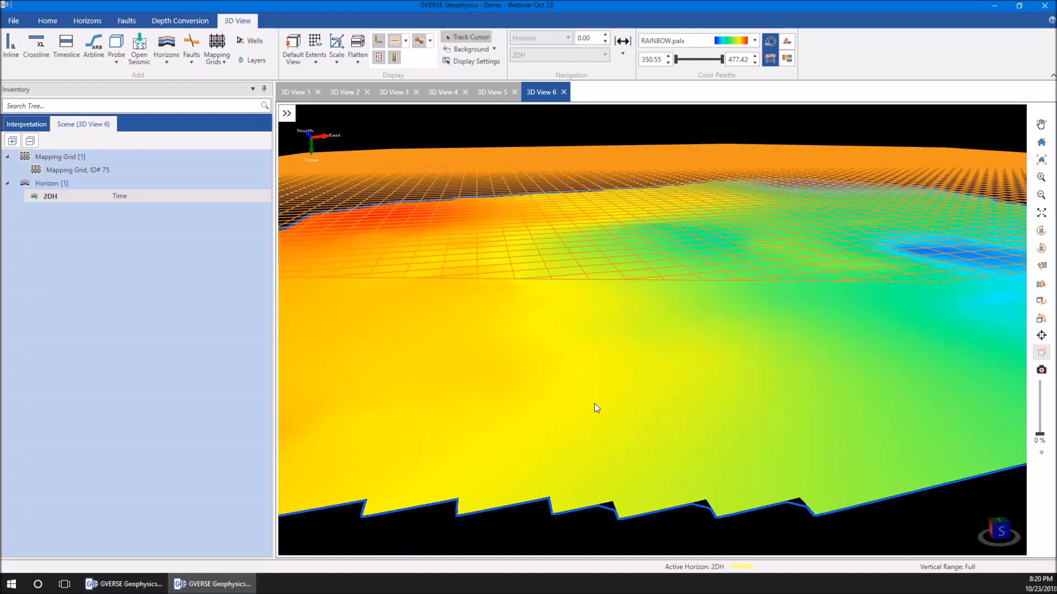
scroll(596, 408, "up", 2)
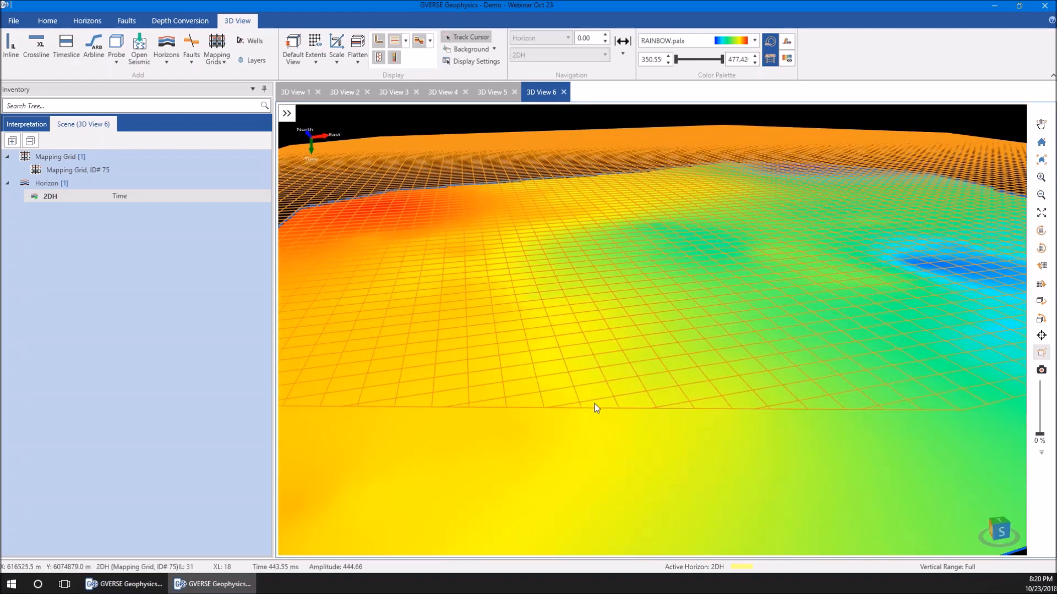
Drape the StrikeLines layer over the 2DH horizon surface, cropping the map to the project
right_click(612, 452)
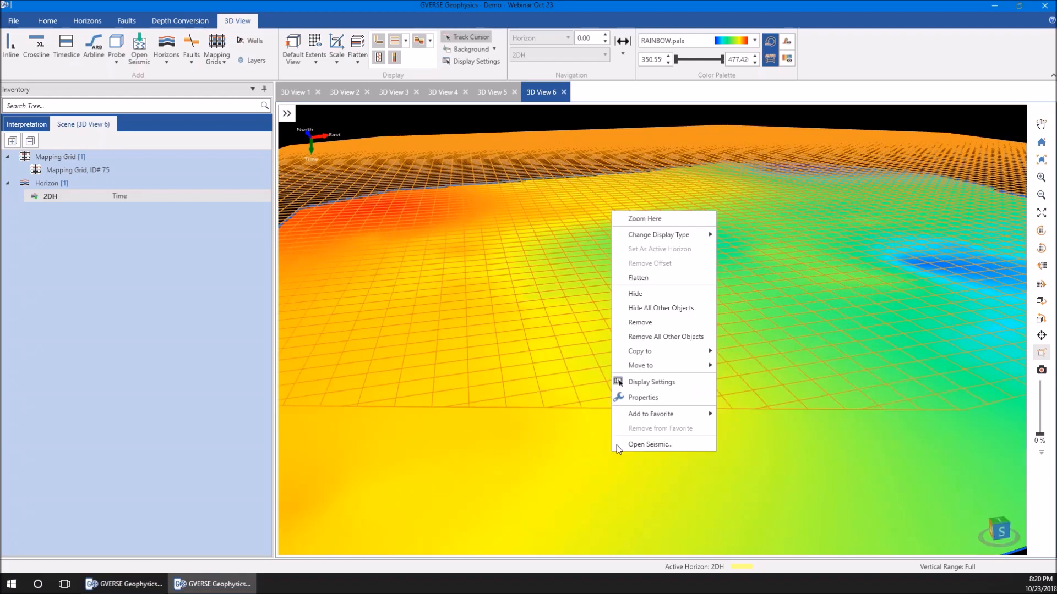
left_click(644, 382)
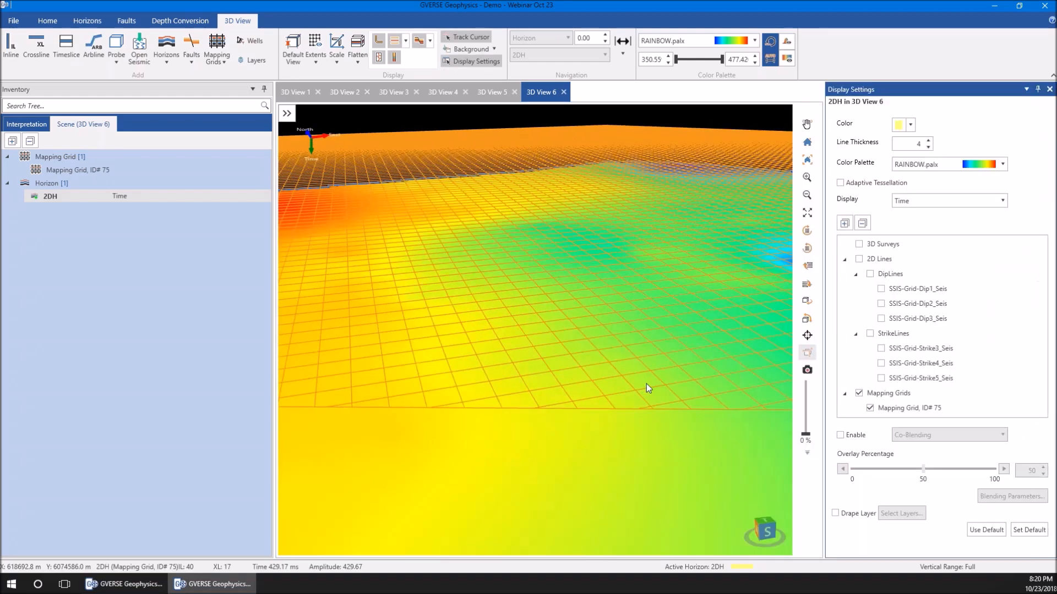
left_click(838, 515)
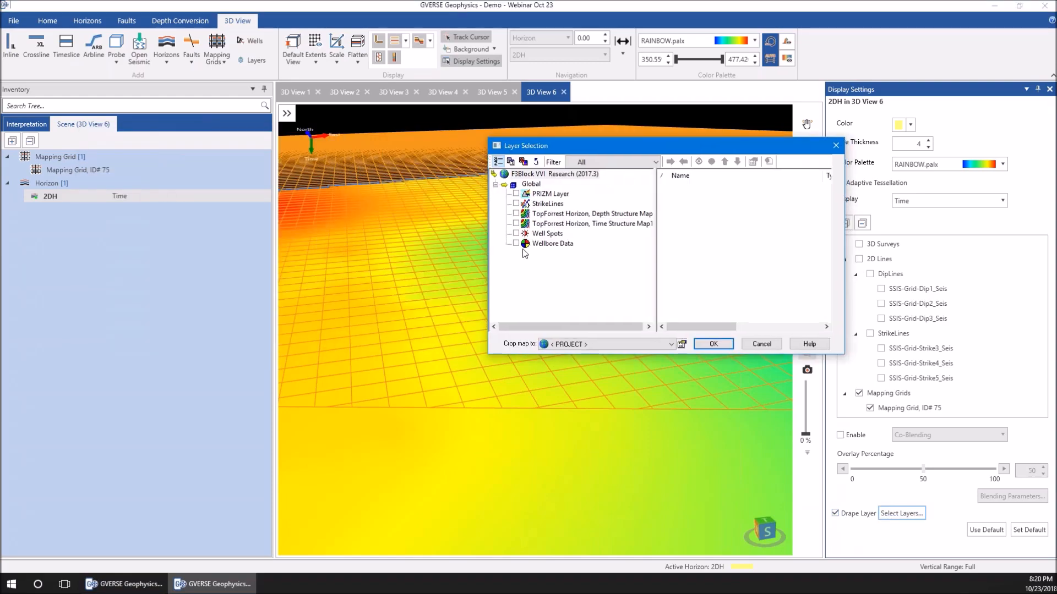
left_click_drag(645, 150, 590, 134)
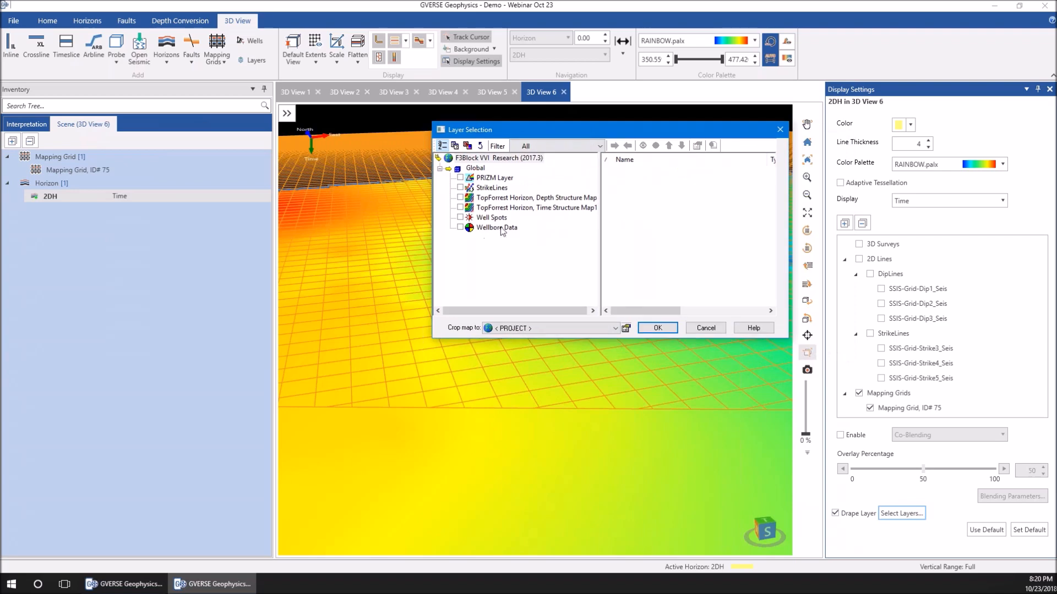
left_click(460, 188)
left_click(492, 158)
left_click_drag(512, 137, 276, 124)
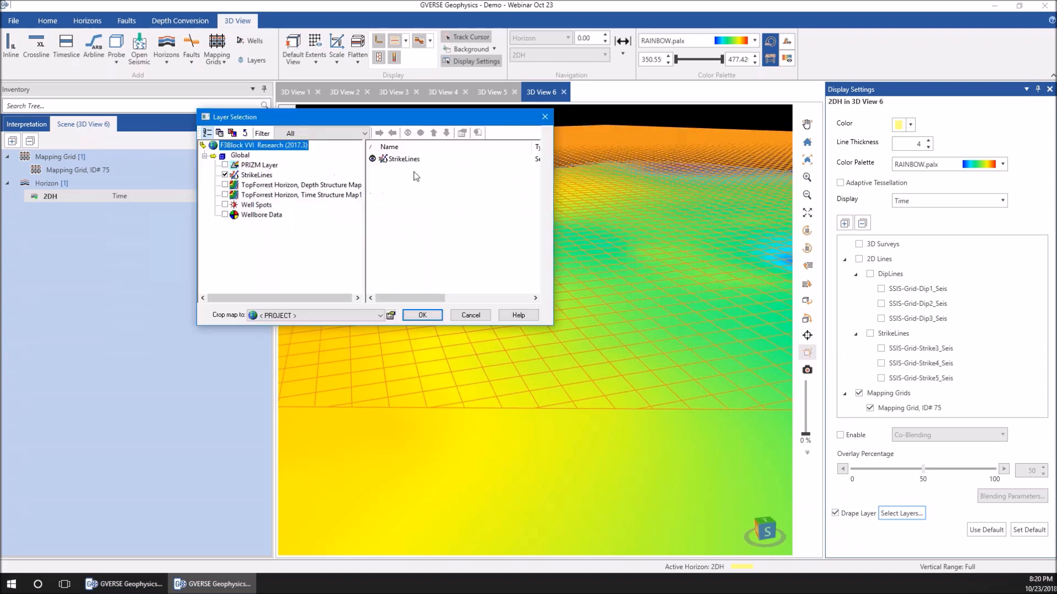
left_click(422, 315)
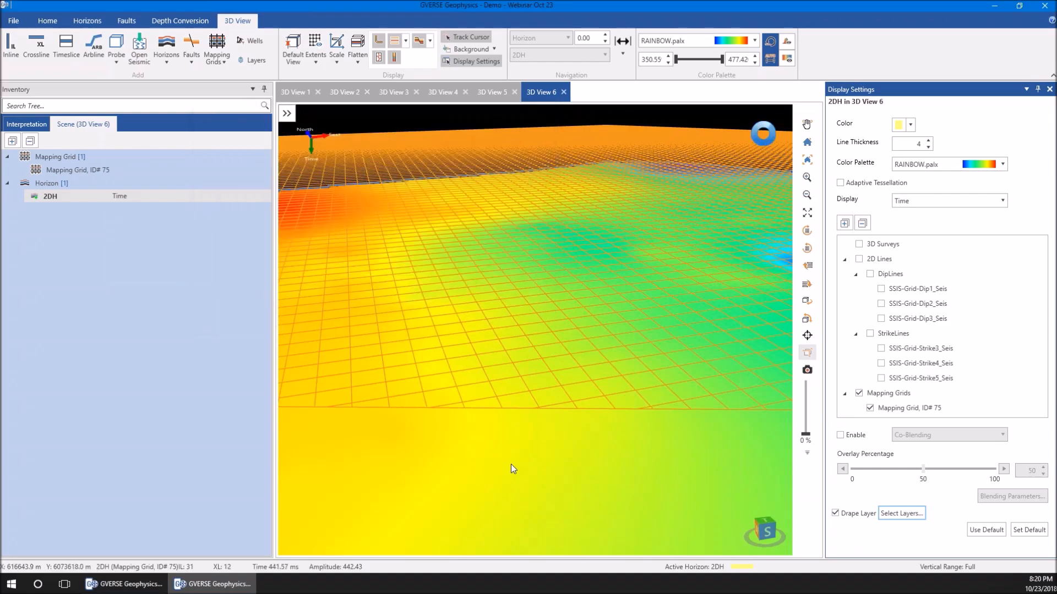
left_click_drag(522, 468, 608, 338)
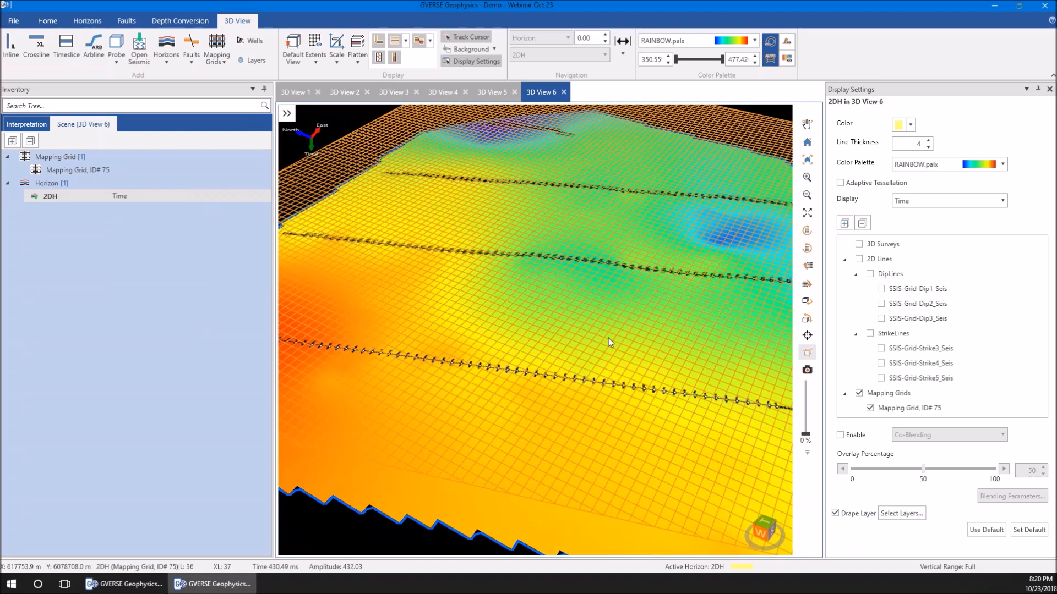
Inspect the StrikeLines layer draped over the 2DH surface from several angles and close the display settings
scroll(609, 338, "down", 5)
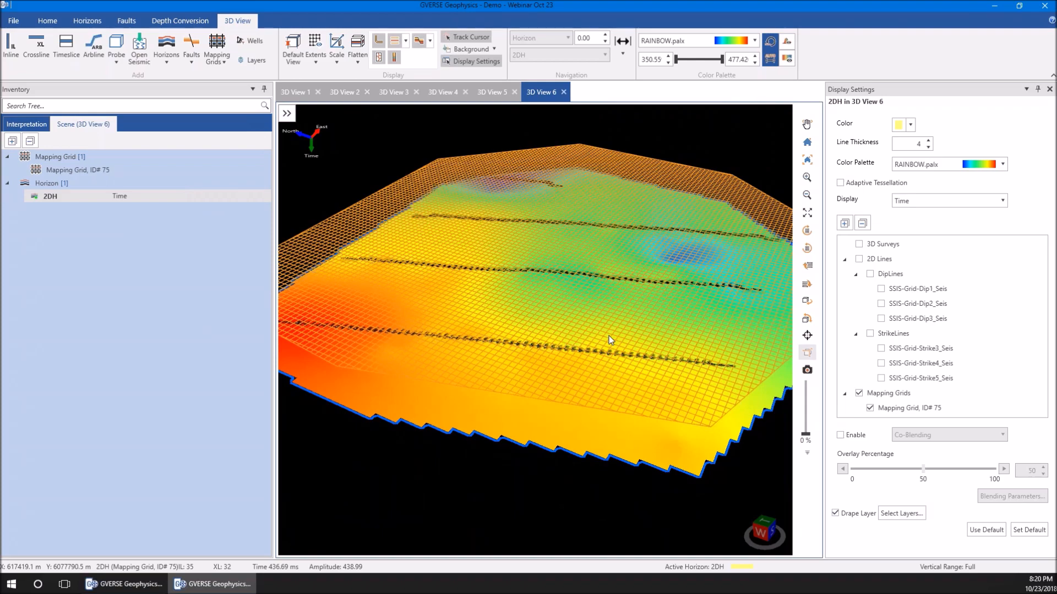
mouse_move(608, 336)
left_mouse_down()
mouse_move(642, 319)
mouse_move(606, 344)
left_mouse_up()
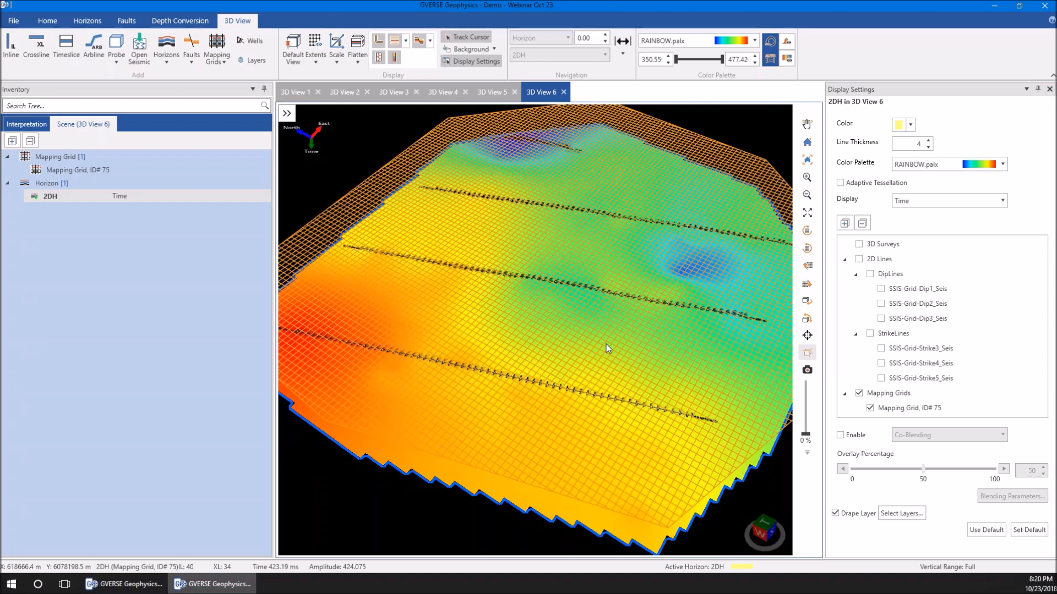
left_click_drag(620, 395, 625, 395)
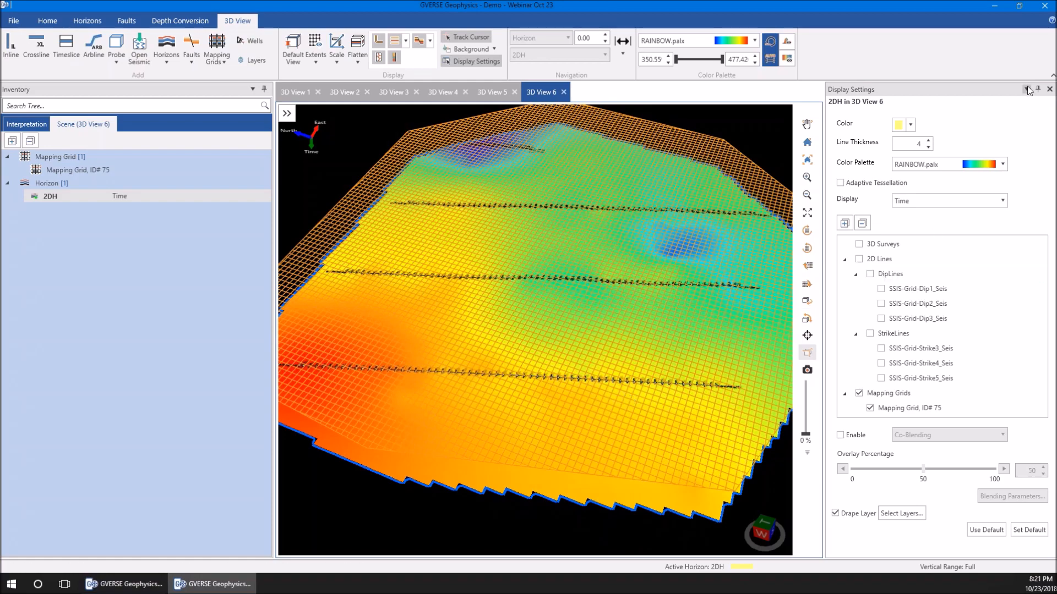
left_click(1044, 93)
left_click(1048, 89)
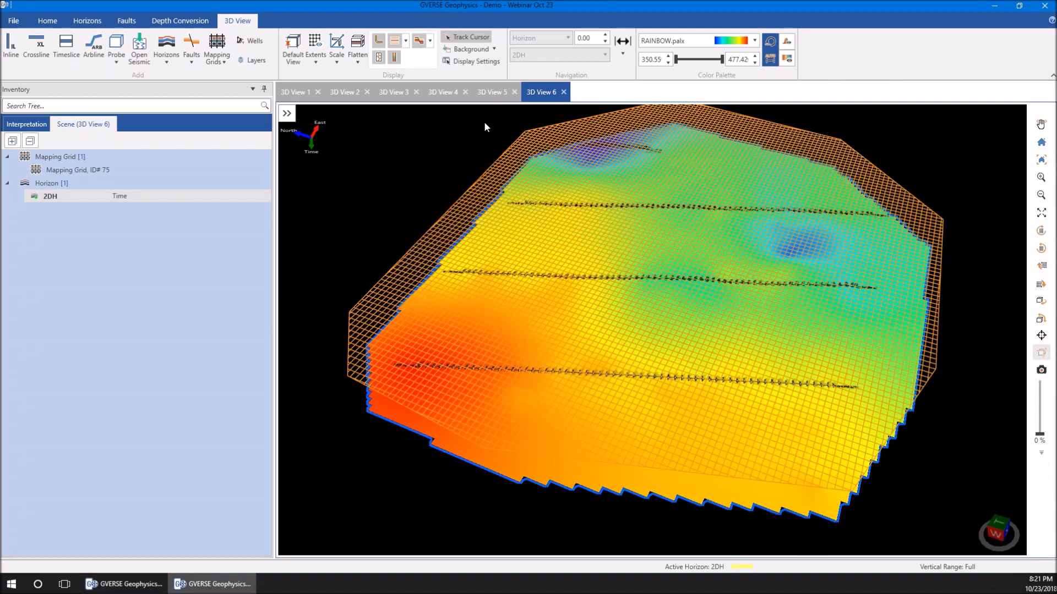
Switch to 3D View 5 and show the toolbar inside its view window
left_click(491, 91)
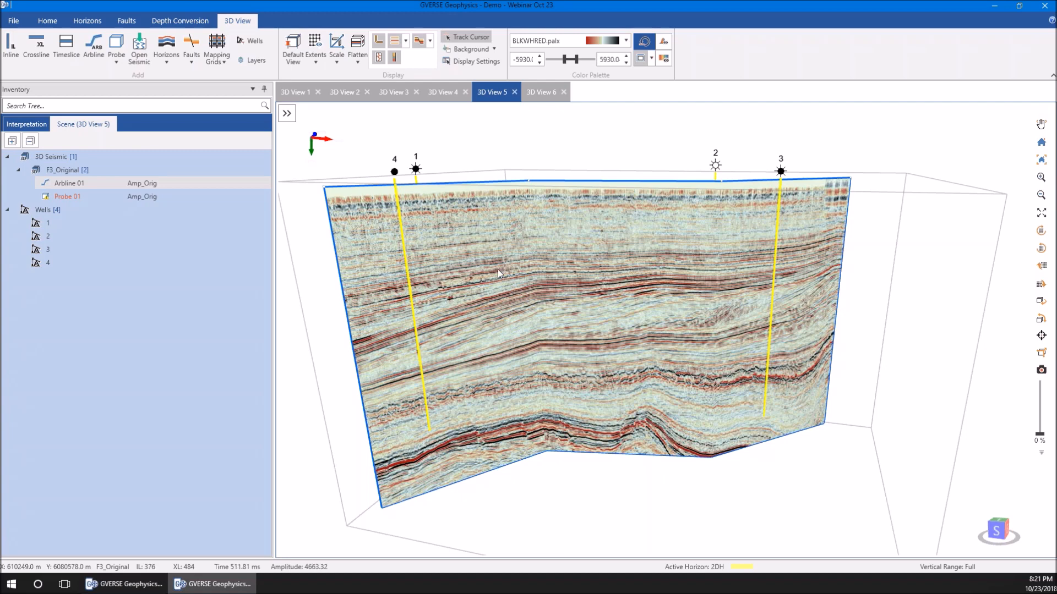
left_click(290, 116)
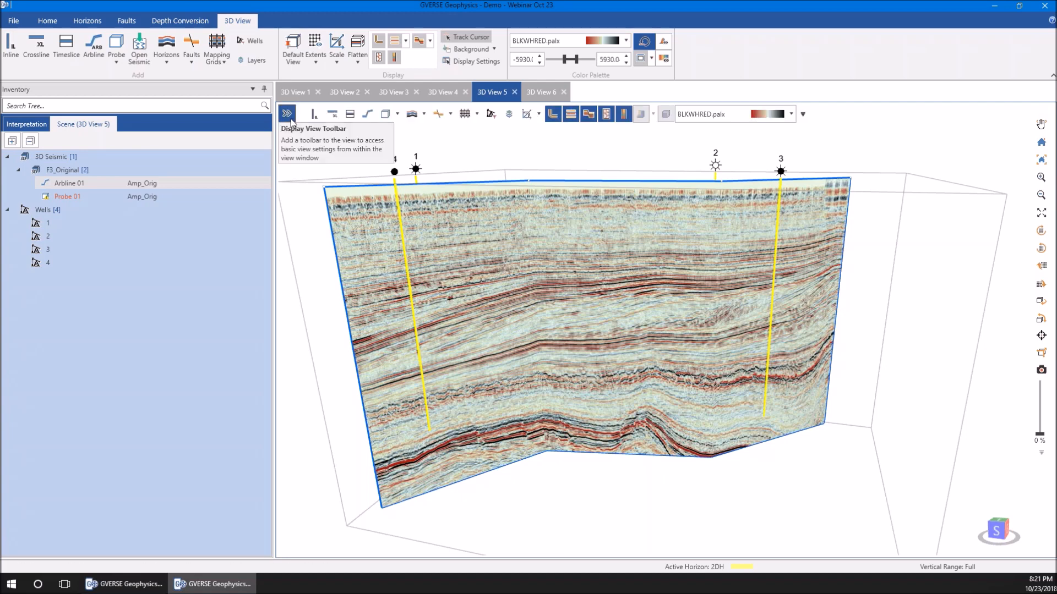
left_click(290, 116)
left_click(288, 116)
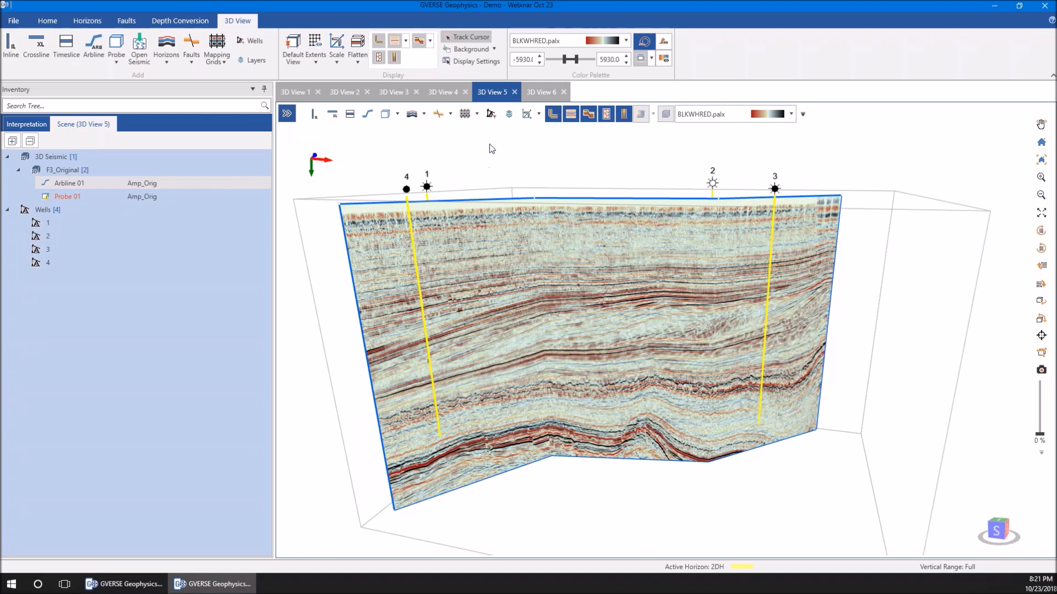
Undock 3D View 5 into its own floating window and maximize it
left_click_drag(500, 150, 506, 206)
left_click_drag(424, 226, 347, 138)
double_click(347, 137)
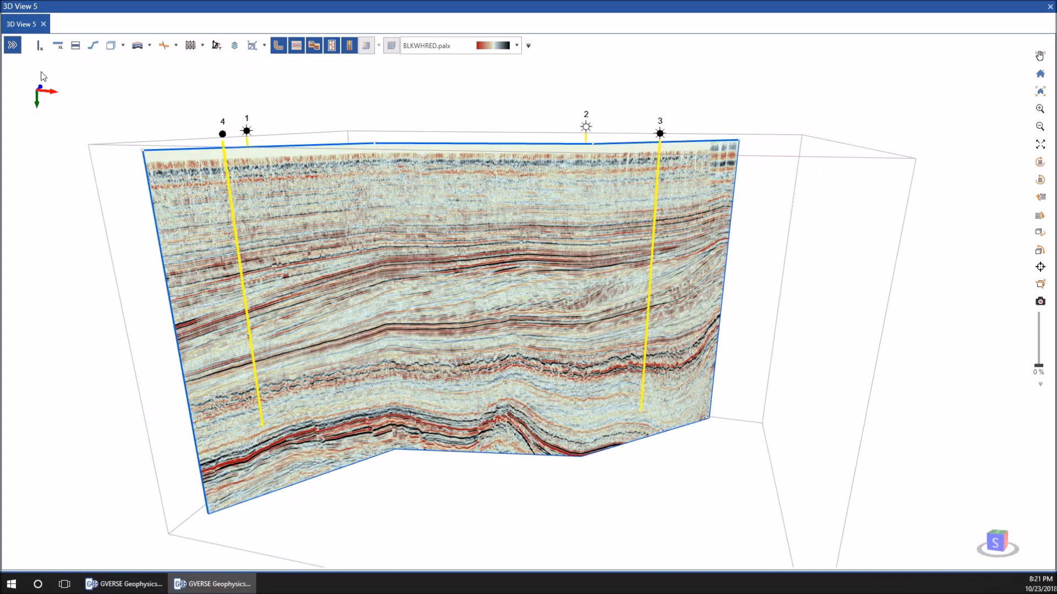
left_click_drag(296, 195, 388, 169)
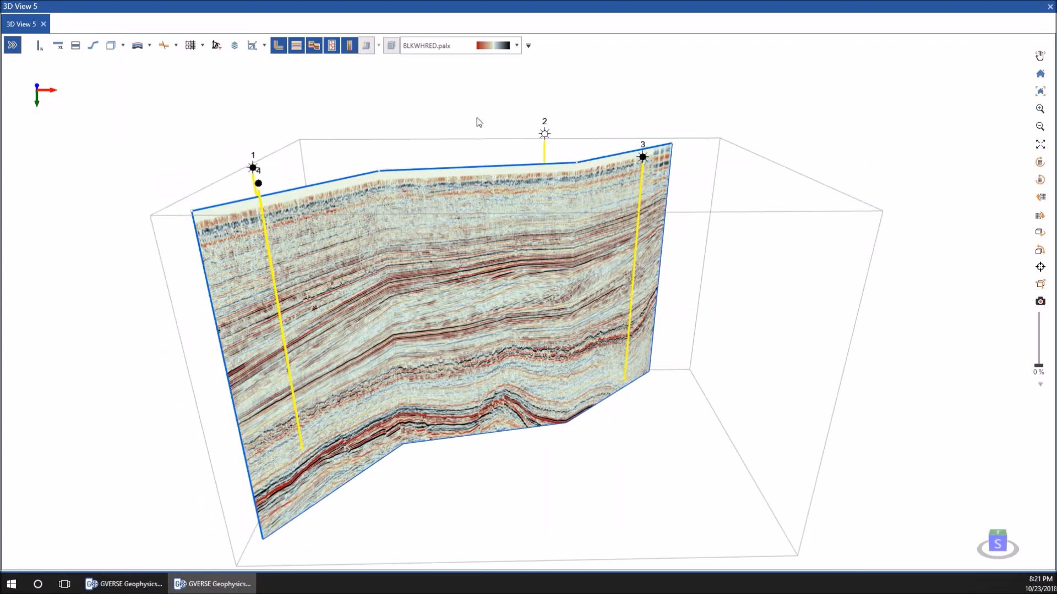
double_click(501, 17)
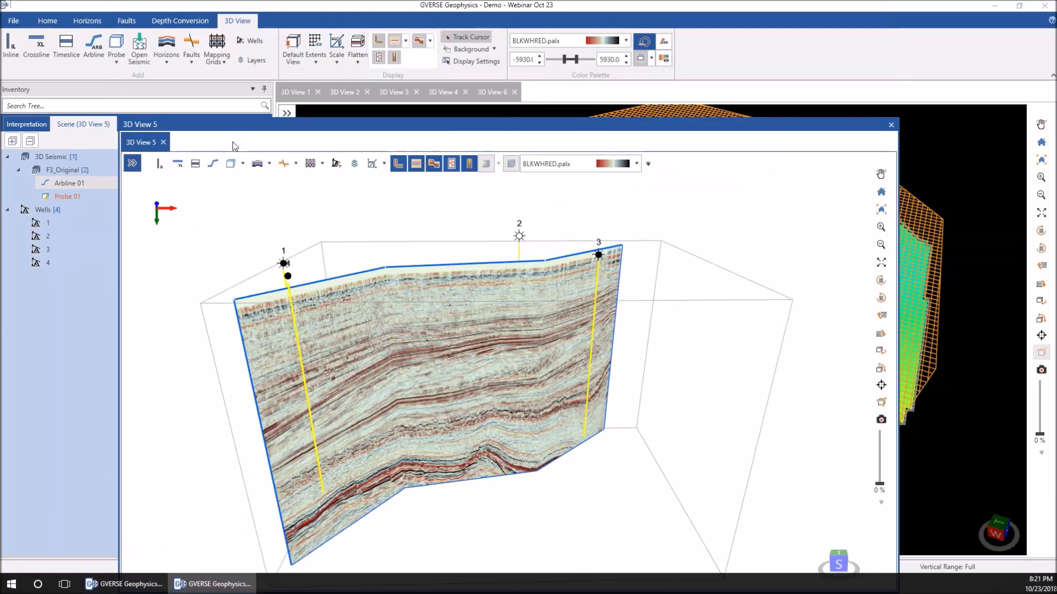
double_click(387, 131)
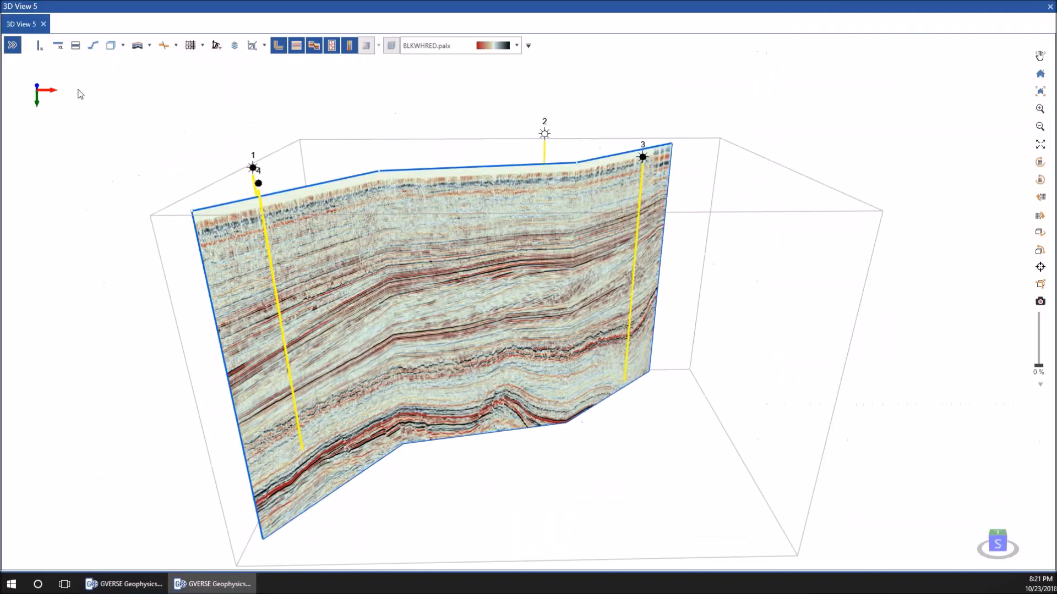
left_click(39, 45)
left_click_drag(486, 216, 471, 223)
left_click(57, 45)
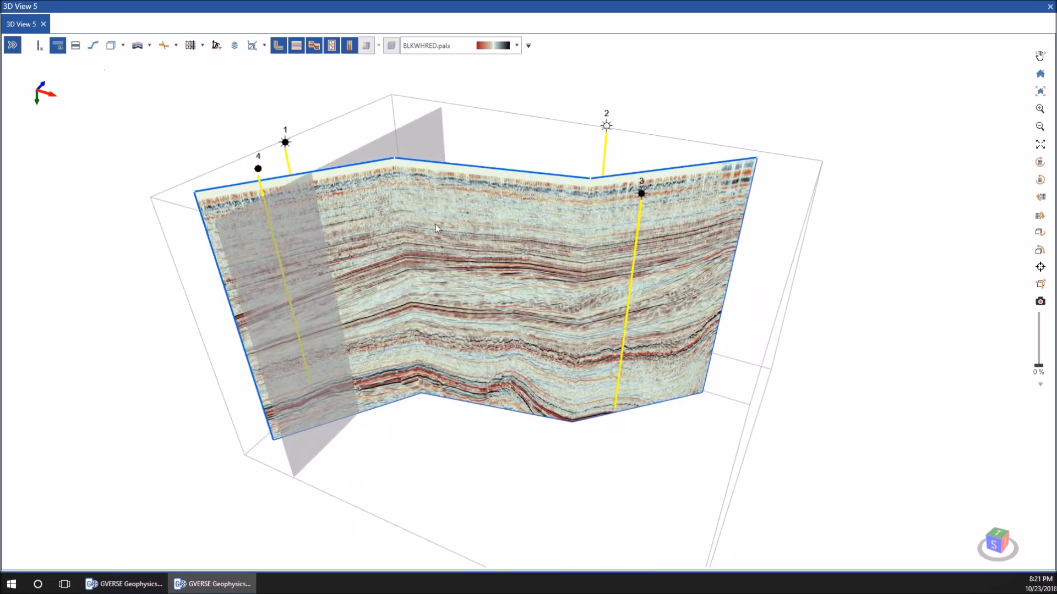
left_click(140, 50)
left_click(140, 49)
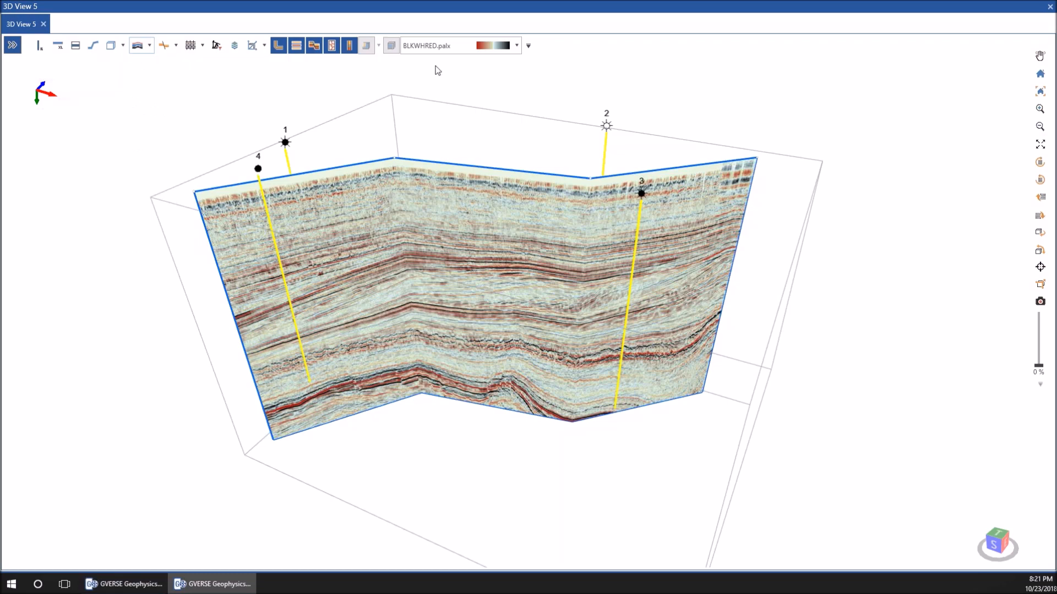
Restore the floating 3D View 5 and dock it back among the other 3D views
double_click(434, 9)
left_click_drag(610, 264, 667, 326)
left_click_drag(592, 324, 583, 301)
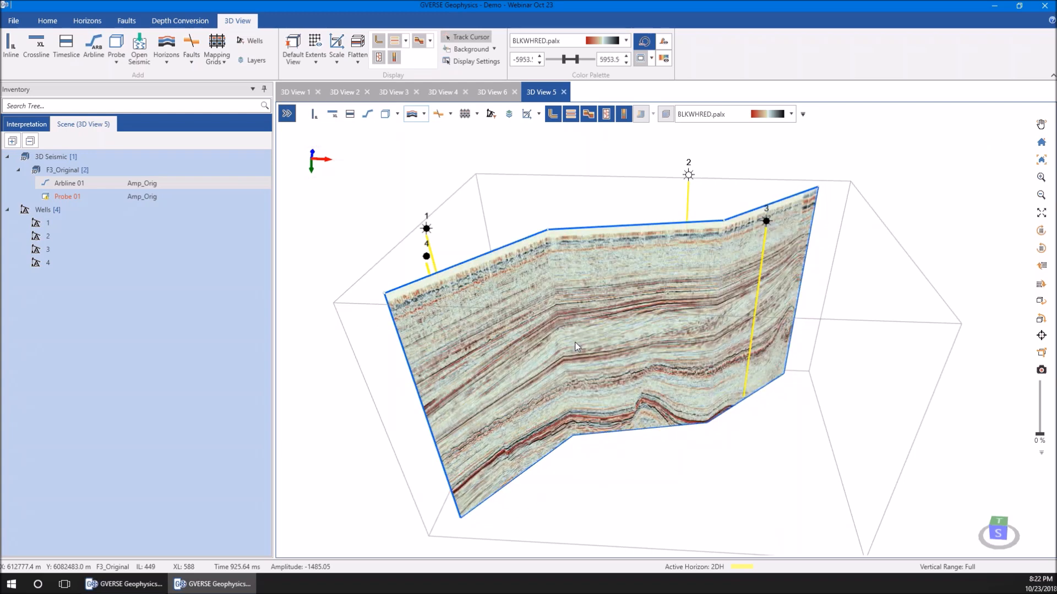
Reshape Arbline 01 by moving its bend node between wells 1 and 2 forward to straighten the section
scroll(574, 344, "up", 3)
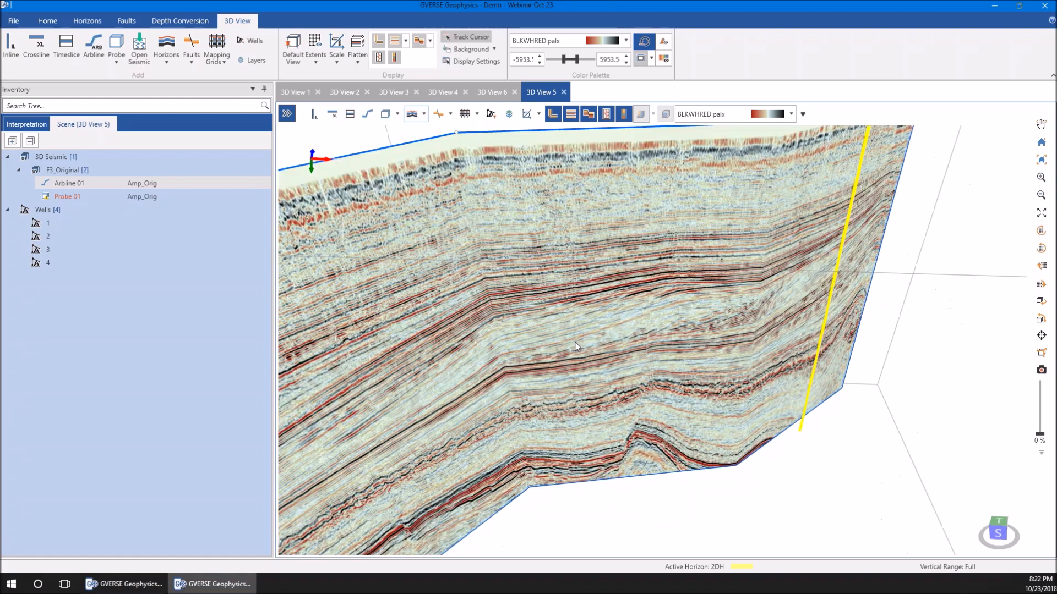
scroll(556, 316, "down", 2)
scroll(547, 302, "up", 1)
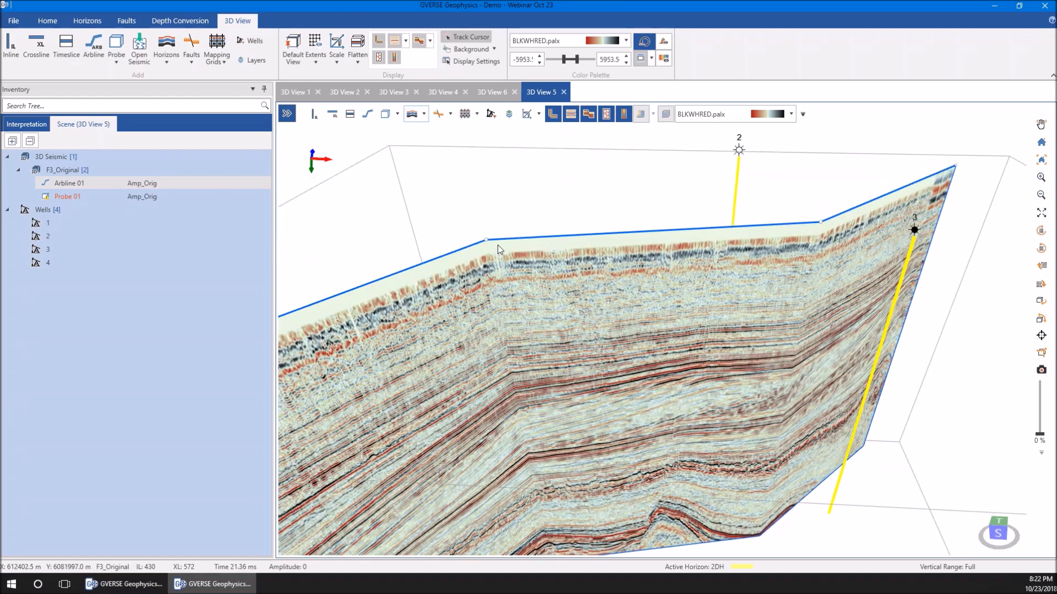
left_click_drag(486, 240, 484, 283)
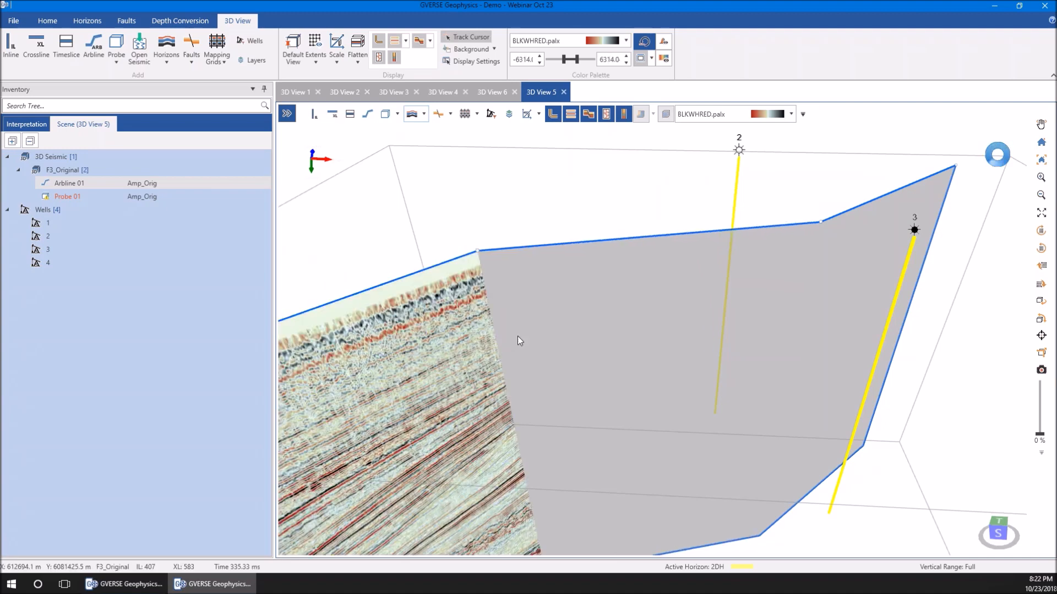
scroll(518, 335, "down", 4)
scroll(518, 336, "down", 2)
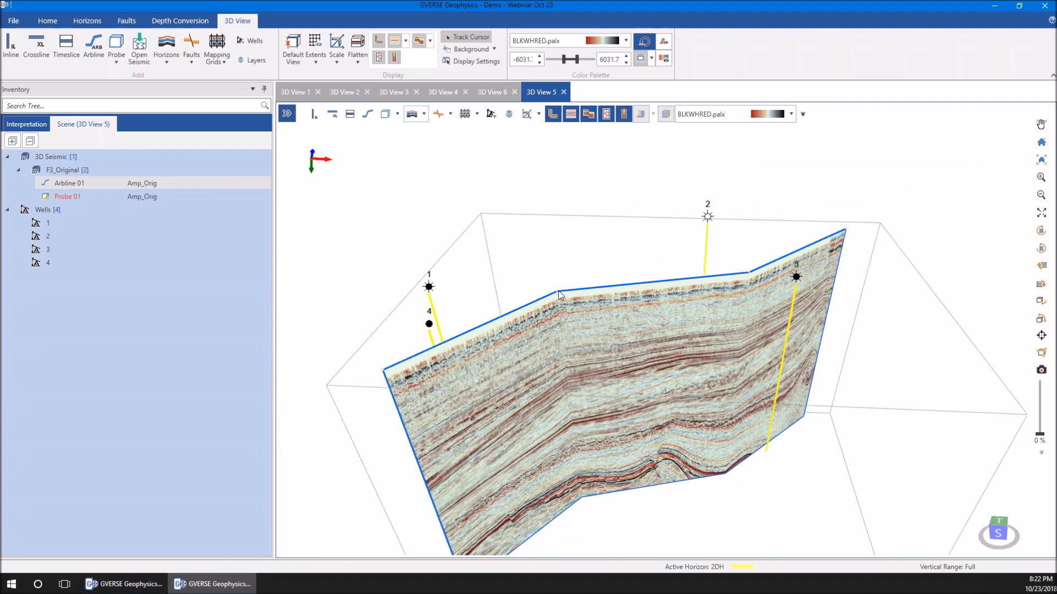
left_click_drag(558, 295, 546, 361)
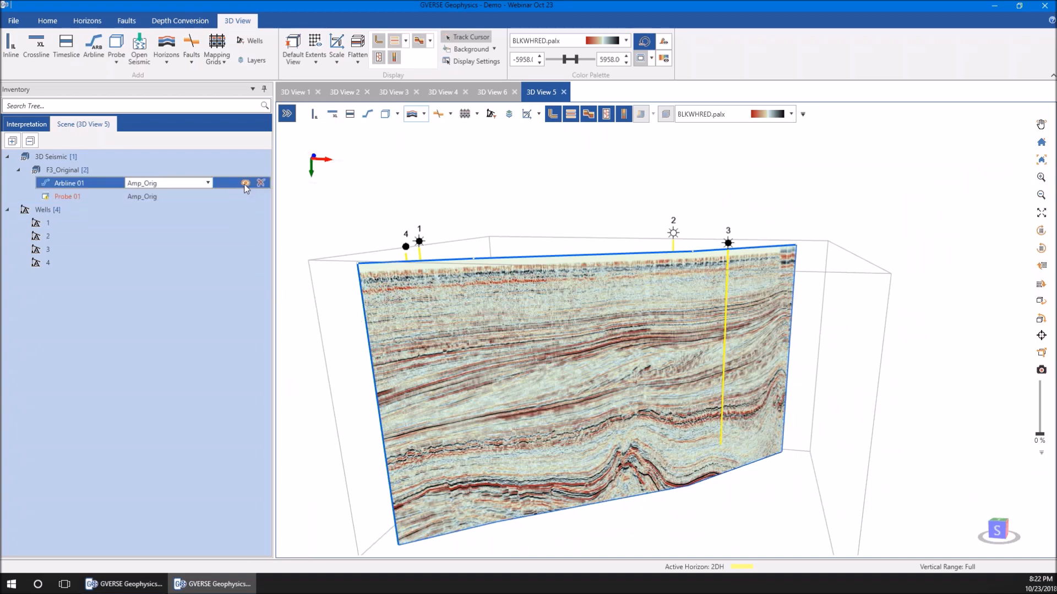
Hide Arbline 01 and display Probe 01 in the scene, viewed from its west side
left_click(245, 183)
left_click(246, 197)
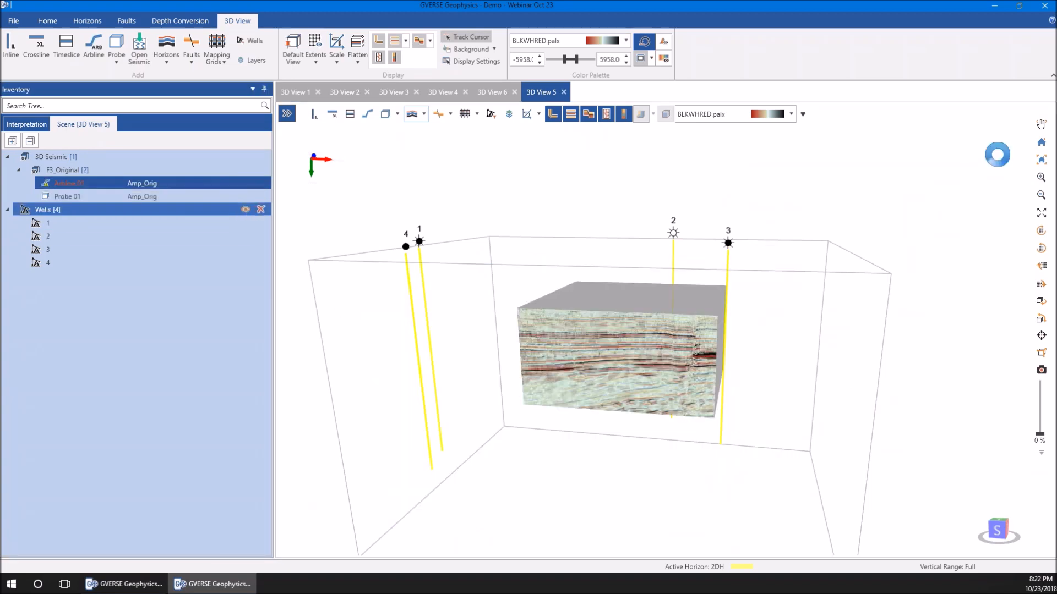
left_click_drag(543, 426, 601, 357)
scroll(662, 360, "up", 4)
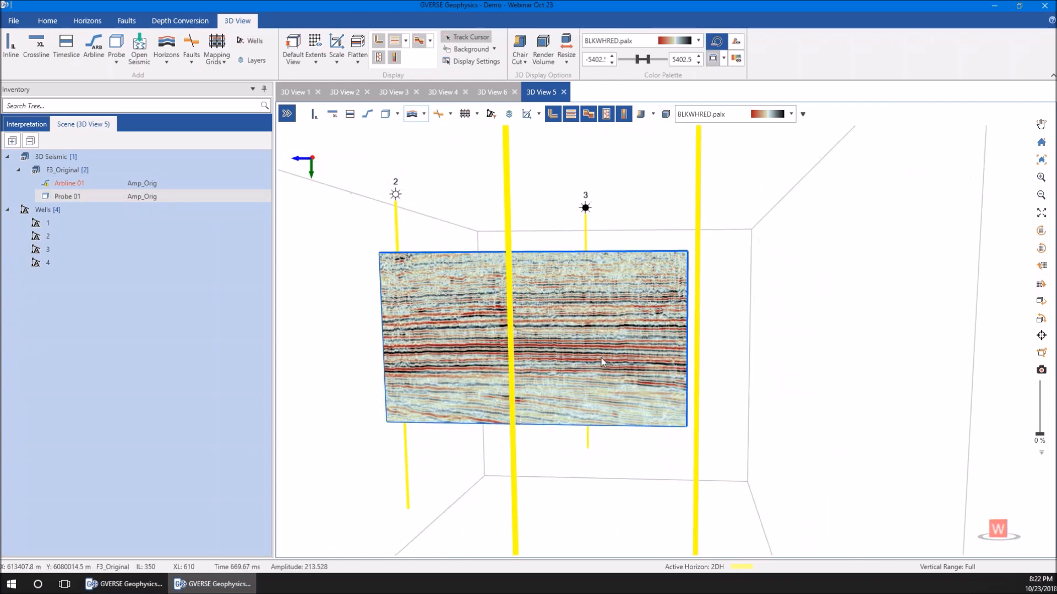
Widen Probe 01 by extending its left and right faces outward as seen from the west
key("Left")
key("Left")
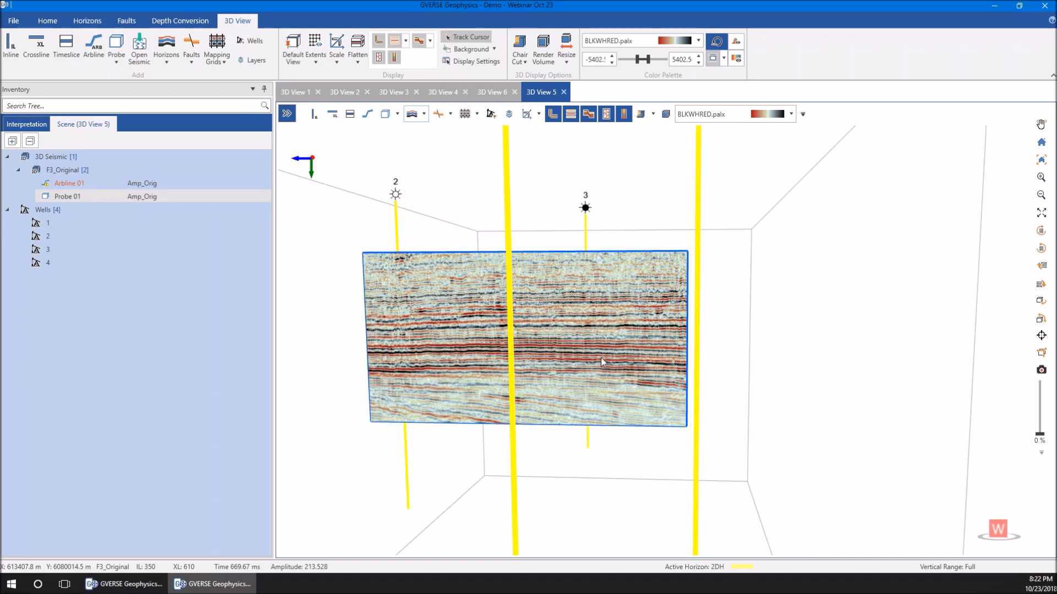
key("Right")
key("Right")
key("Right")
key("Right")
key("Right")
key("Right")
key("Right")
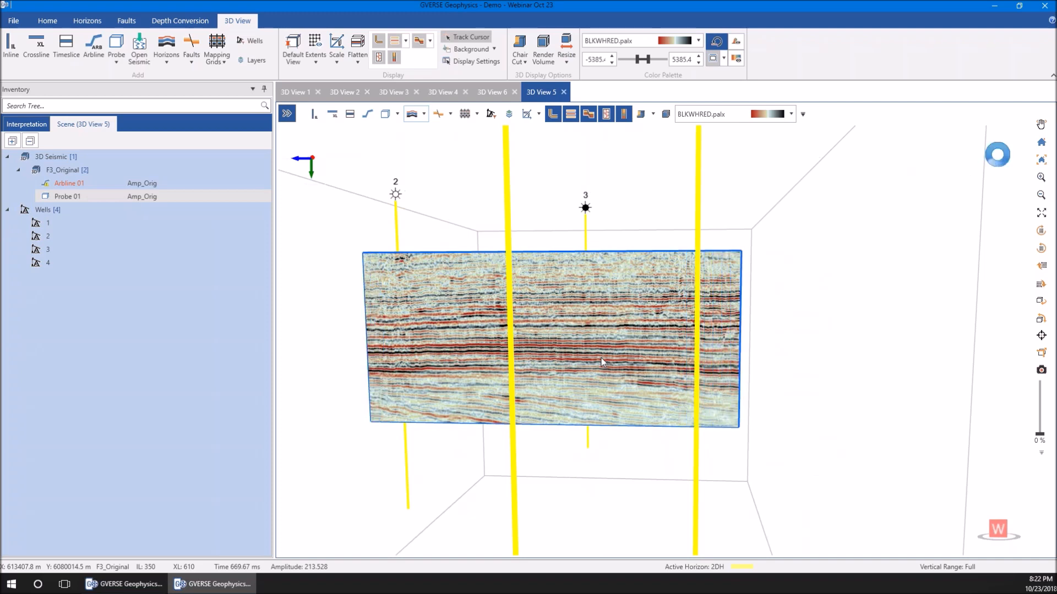
Narrow Probe 01 by moving its right and left faces inward as seen from the west
key("shift+Right")
key("shift+Right")
key("shift+Right")
key("shift+Right")
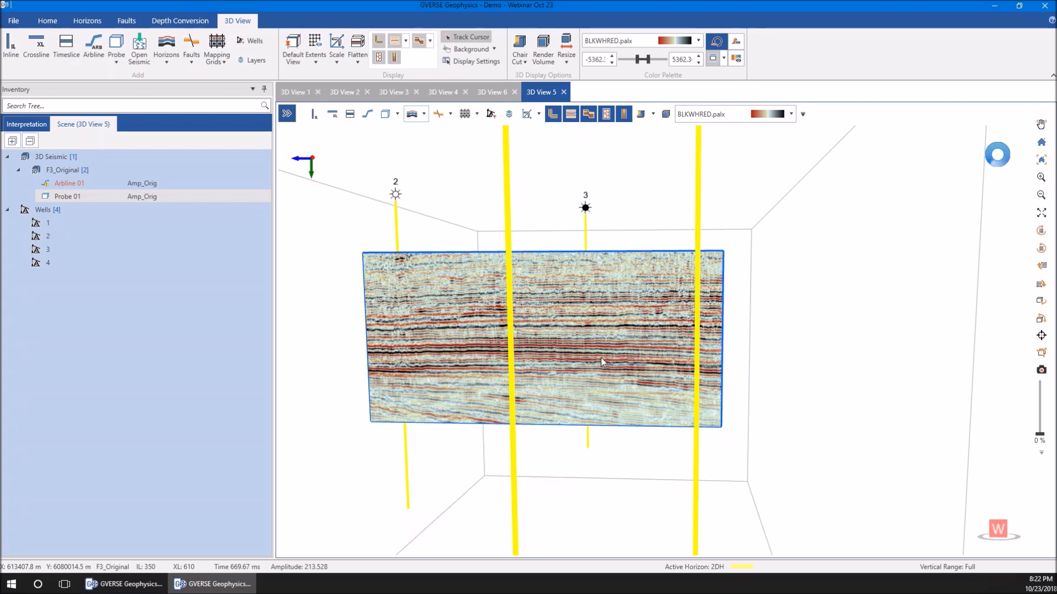
key("shift+Left")
key("shift+Left")
key("shift+Left")
key("shift+Left")
key("shift+Left")
key("shift+Left")
key("shift+Left")
key("shift+Left")
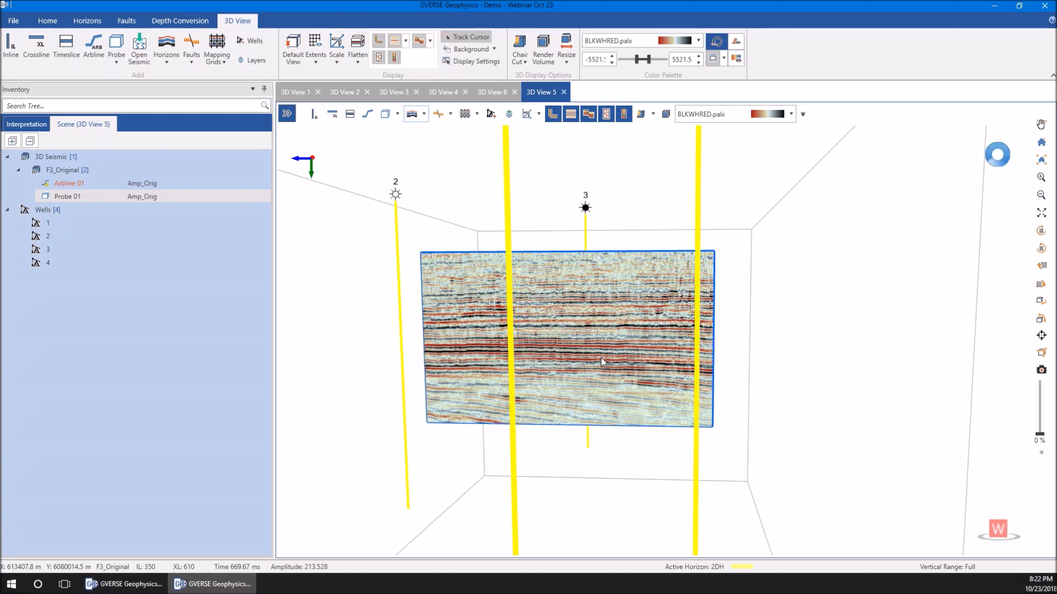
Lengthen Probe 01 along its south side by extending its east and west faces outward
left_click_drag(601, 358, 576, 364)
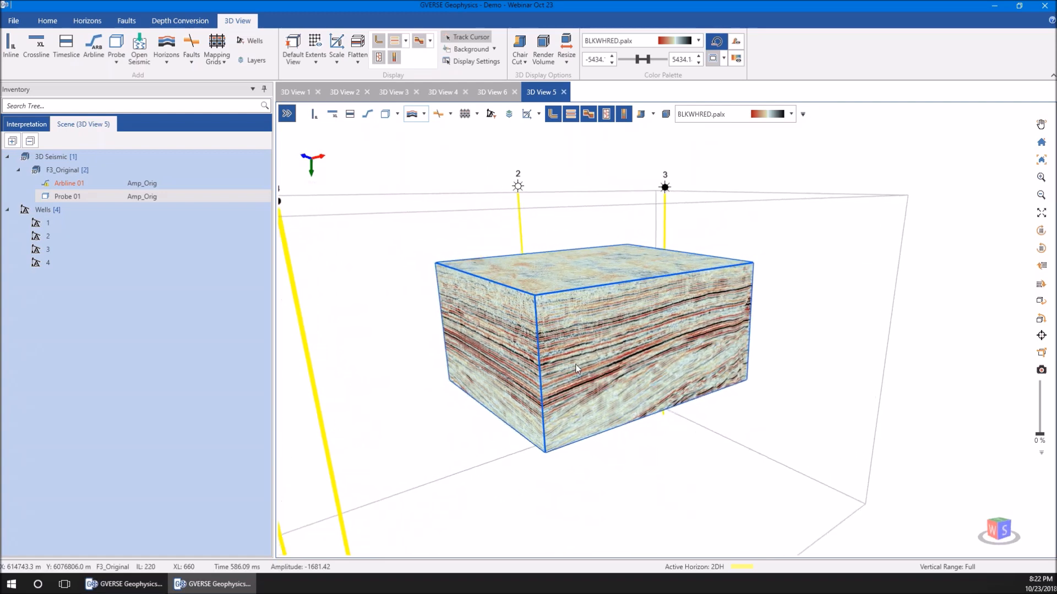
key("ctrl+Right")
key("ctrl+Right")
key("ctrl+Right")
key("ctrl+Right")
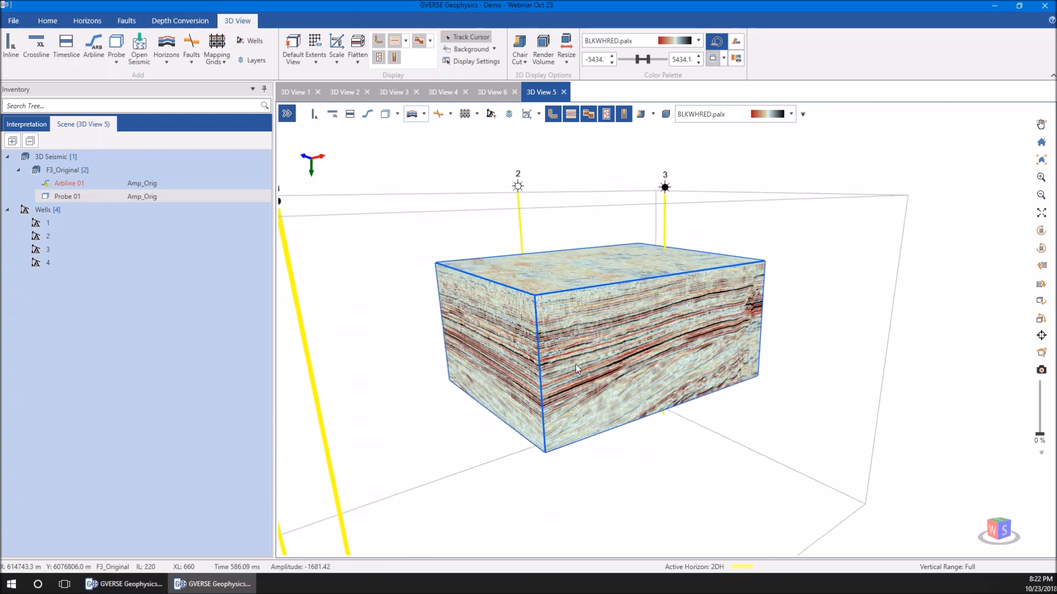
key("ctrl+Left")
key("ctrl+Left")
key("ctrl+Left")
key("ctrl+Left")
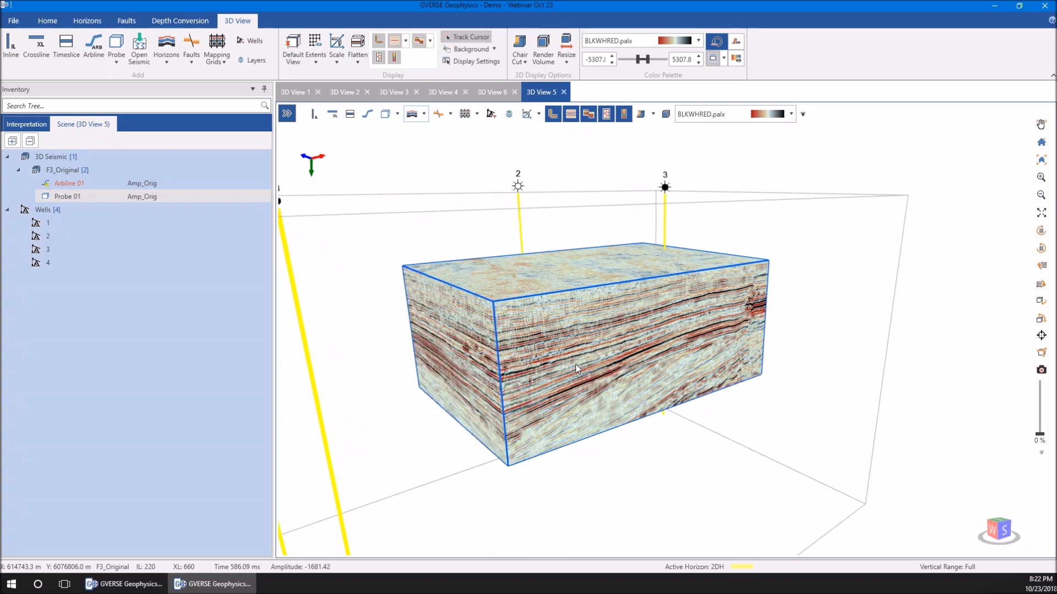
Shorten Probe 01 along its south side by pulling its east and west faces inward
key("shift+Right")
key("shift+Right")
key("shift+Right")
key("shift+Left")
key("shift+Left")
key("shift+Left")
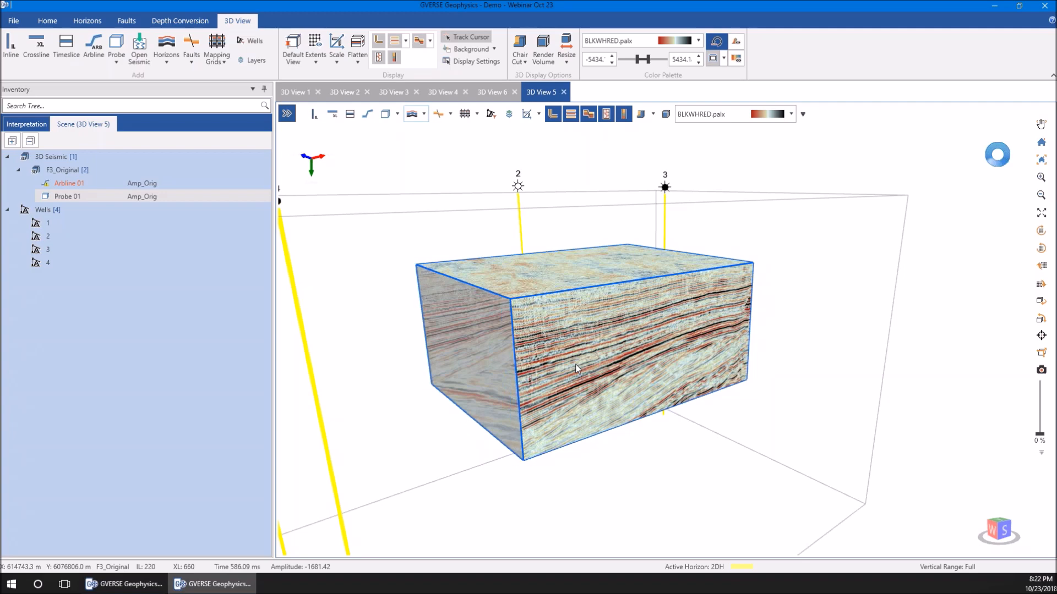
key("shift+Left")
key("shift+Left")
key("shift+Left")
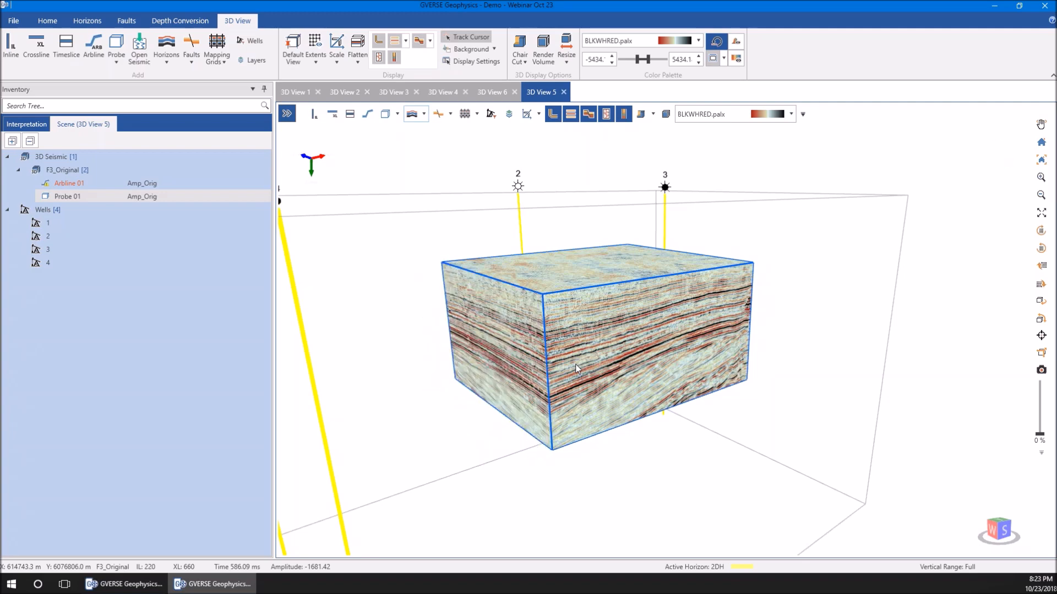
Increase Probe 01's vertical extent by raising its top face and lowering its base
key("ctrl+Up")
key("ctrl+Up")
key("ctrl+Up")
key("ctrl+Up")
key("ctrl+Up")
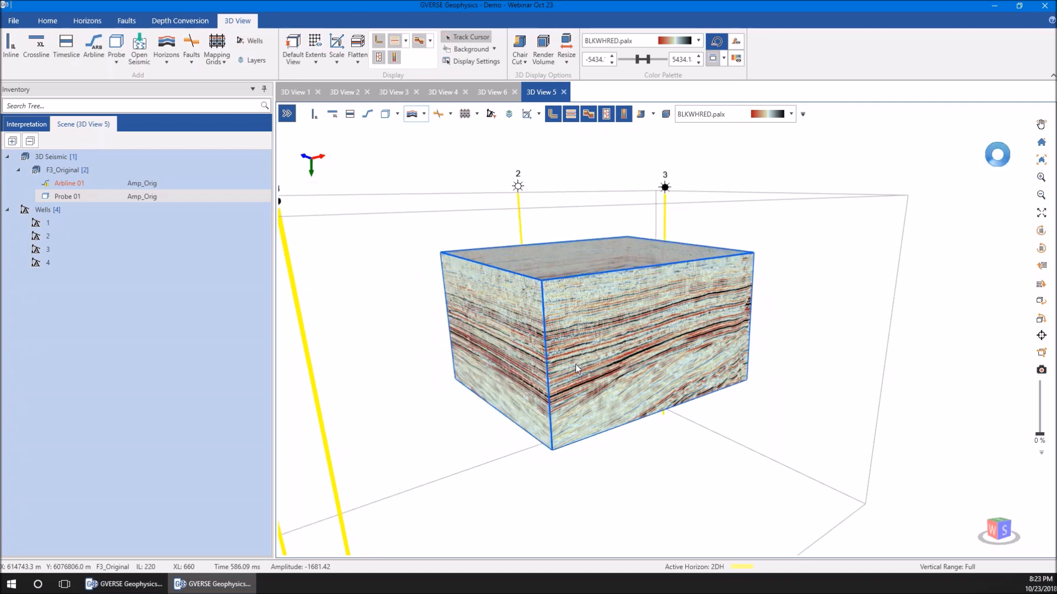
key("ctrl+Up")
key("ctrl+Down")
key("ctrl+Down")
key("ctrl+Down")
key("ctrl+Down")
key("ctrl+Down")
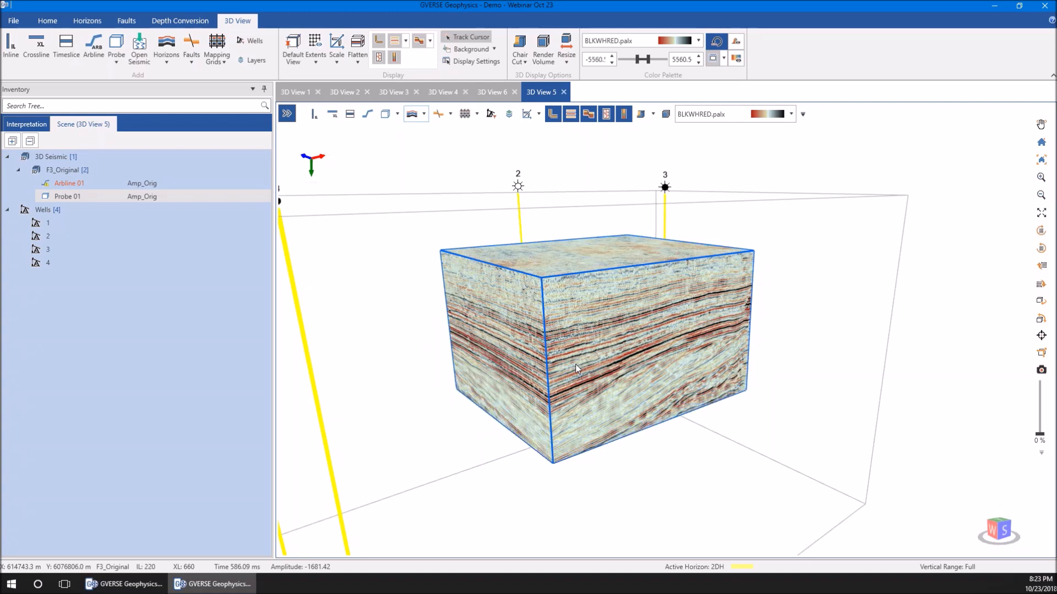
Reduce Probe 01's vertical extent by raising its base and lowering its top face
key("shift+Up")
key("shift+Up")
key("shift+Up")
key("shift+Up")
key("shift+Up")
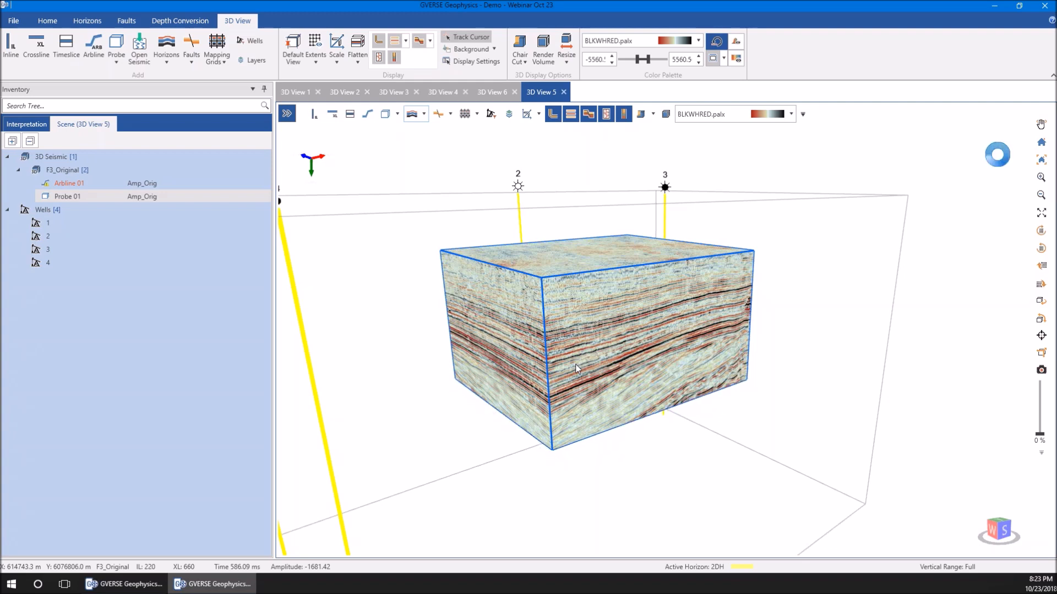
key("shift+Down")
key("shift+Down")
key("shift+Down")
key("shift+Down")
key("shift+Down")
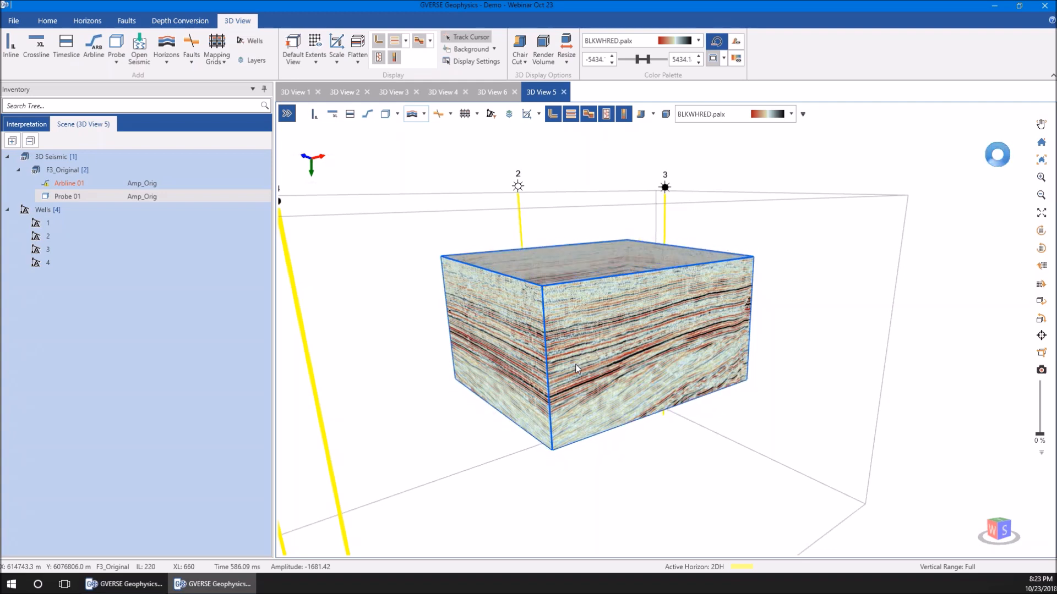
key("shift+Down")
key("shift+Down")
key("shift+Down")
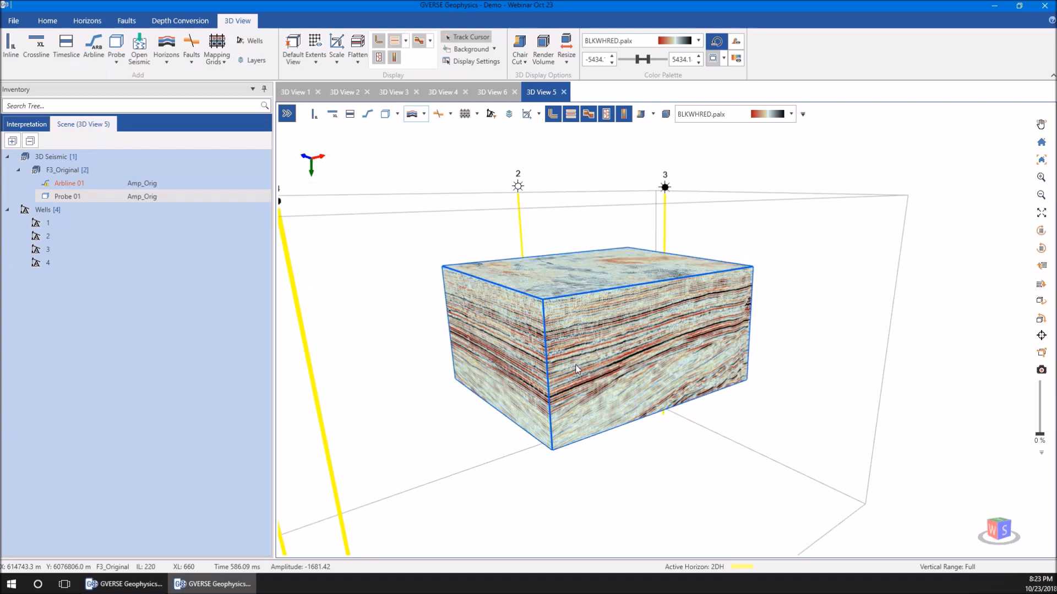
Open the color palette histogram for Probe 01 in 3D View 5
scroll(576, 369, "down", 3)
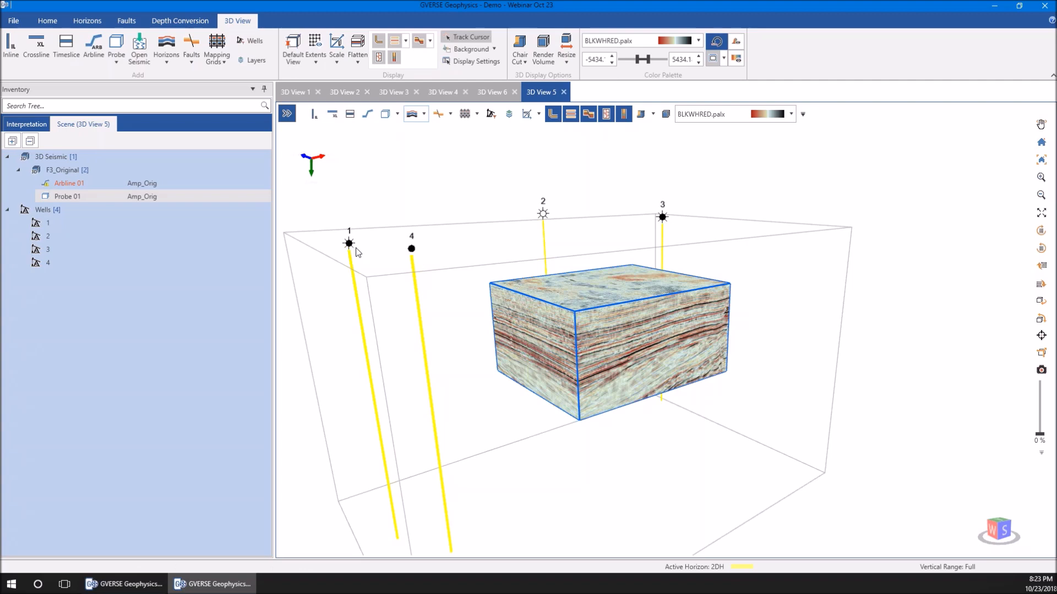
left_click_drag(343, 246, 344, 244)
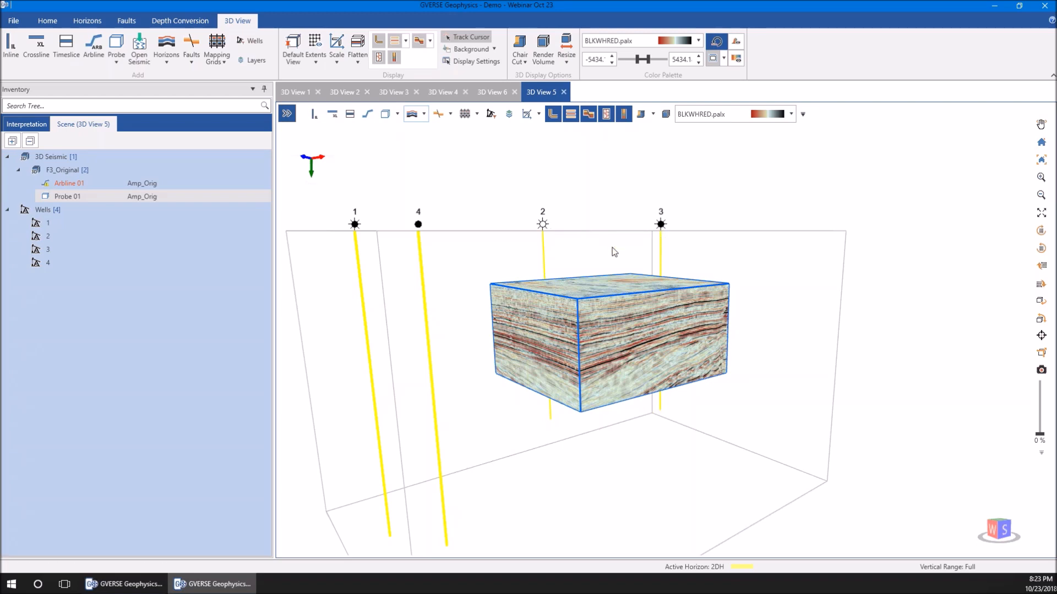
left_click_drag(521, 264, 520, 270)
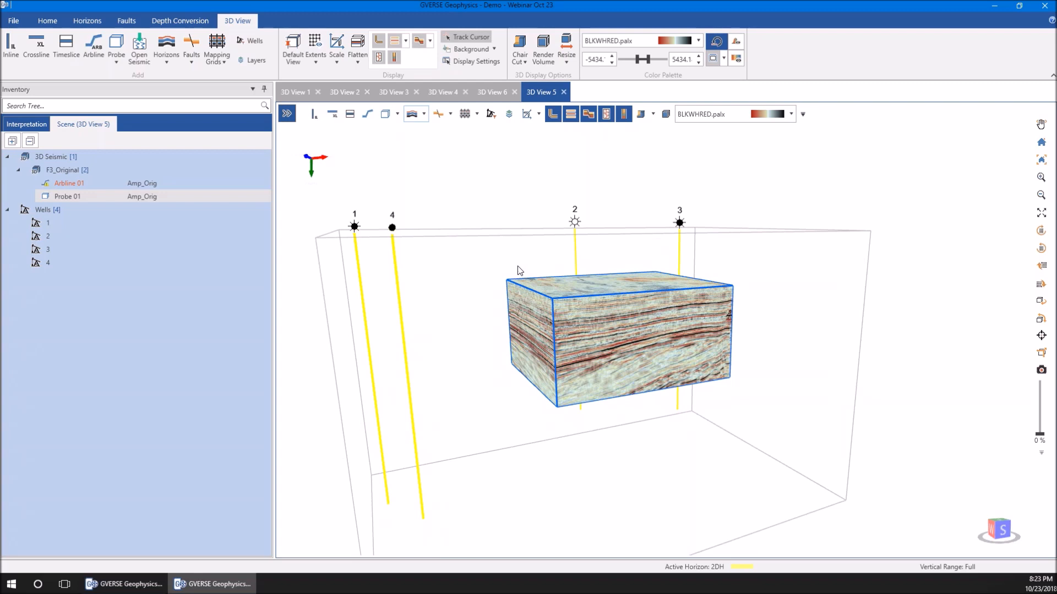
left_click(734, 45)
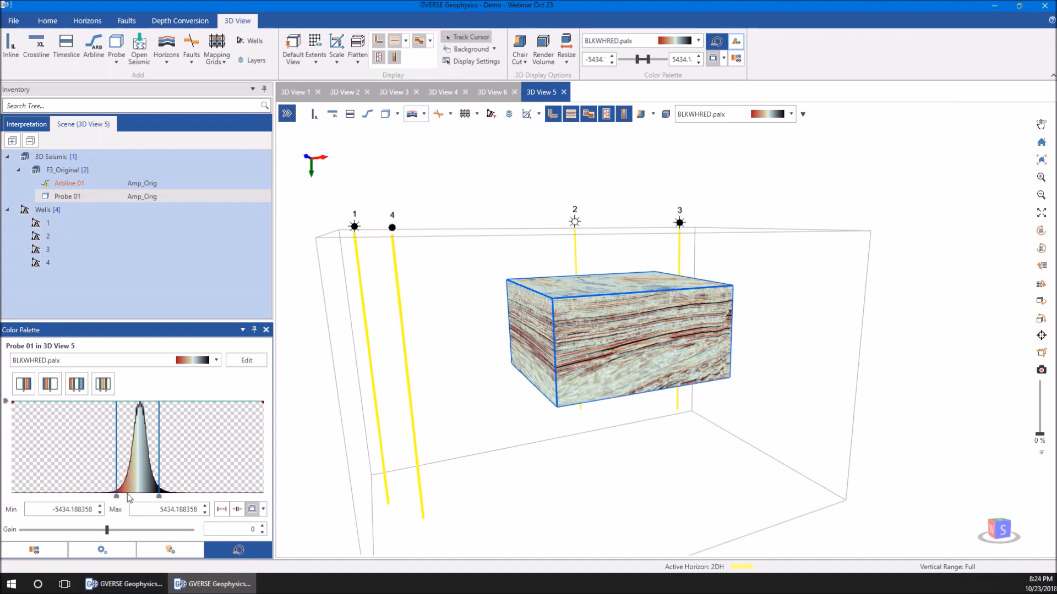
Try making the central part of Probe 01's amplitude range transparent on the histogram, and reset the opacity
left_click_drag(125, 492, 183, 493)
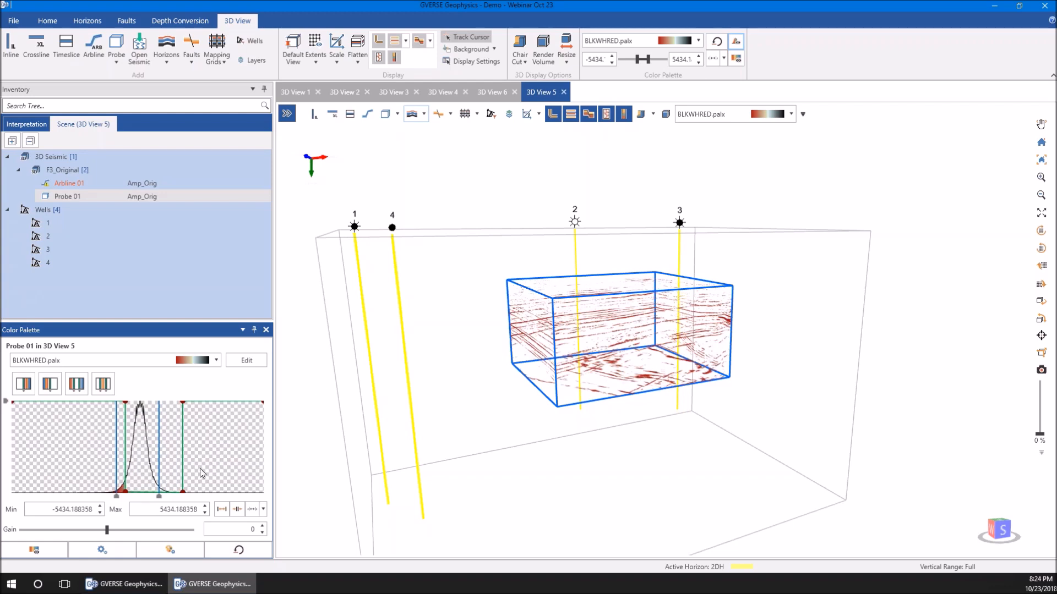
left_click(237, 550)
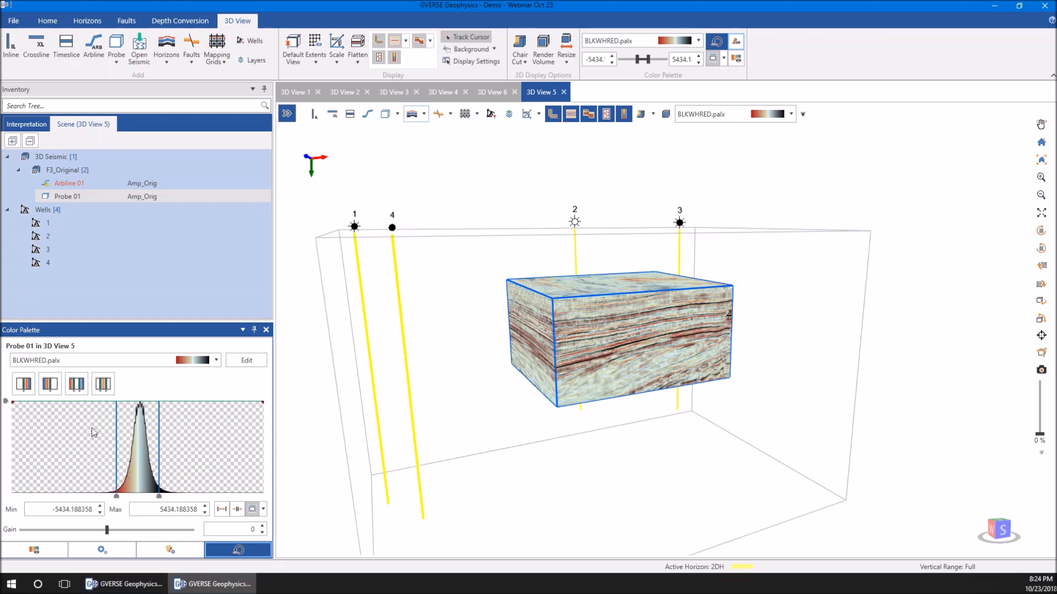
Apply the opacity preset that keeps the low end of Probe 01's amplitude range, and lower its cutoff to isolate the strongest negative amplitudes
left_click(48, 383)
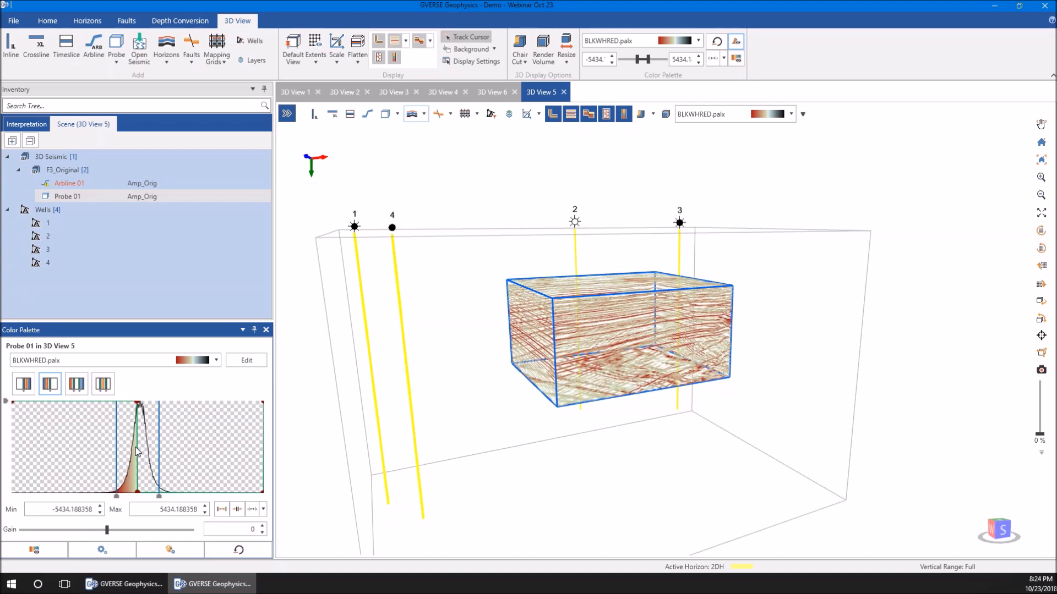
left_click_drag(131, 449, 126, 450)
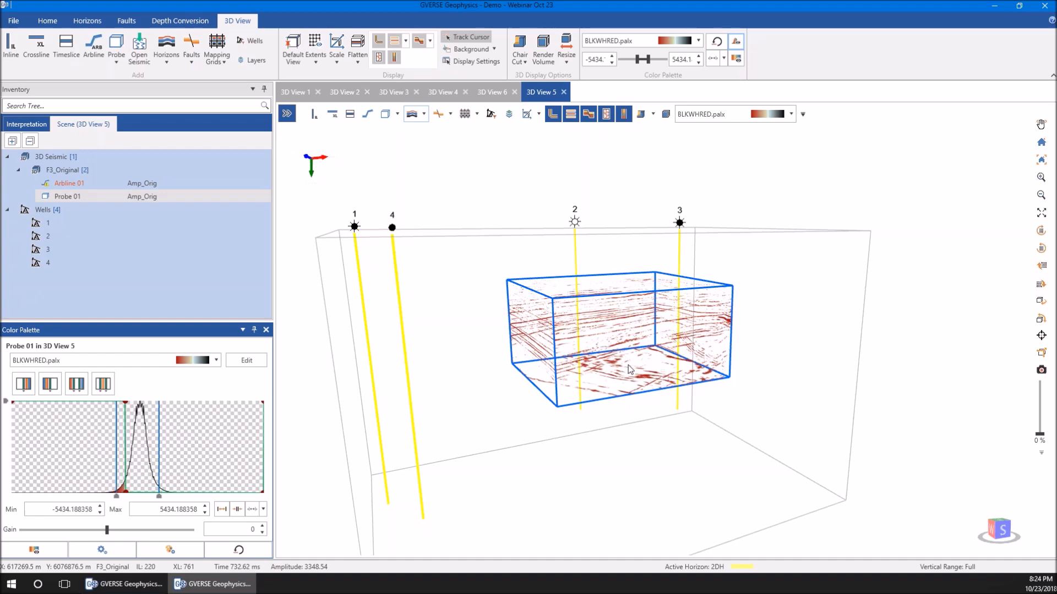
scroll(630, 369, "up", 5)
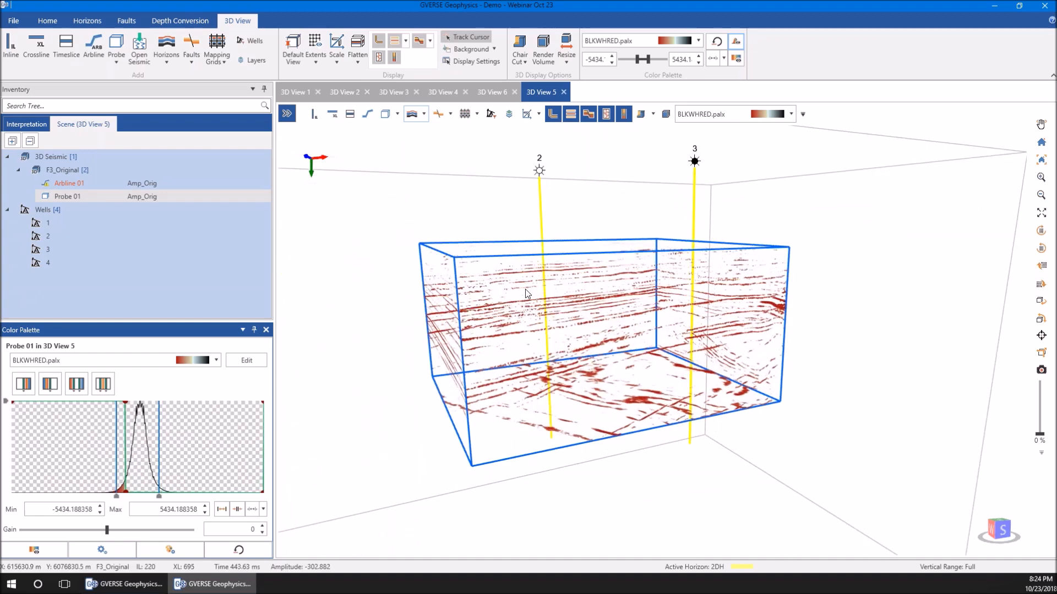
Review the depth conversion tools for creating a velocity model, choosing the active model and exporting a depth survey, without creating anything
left_click(180, 21)
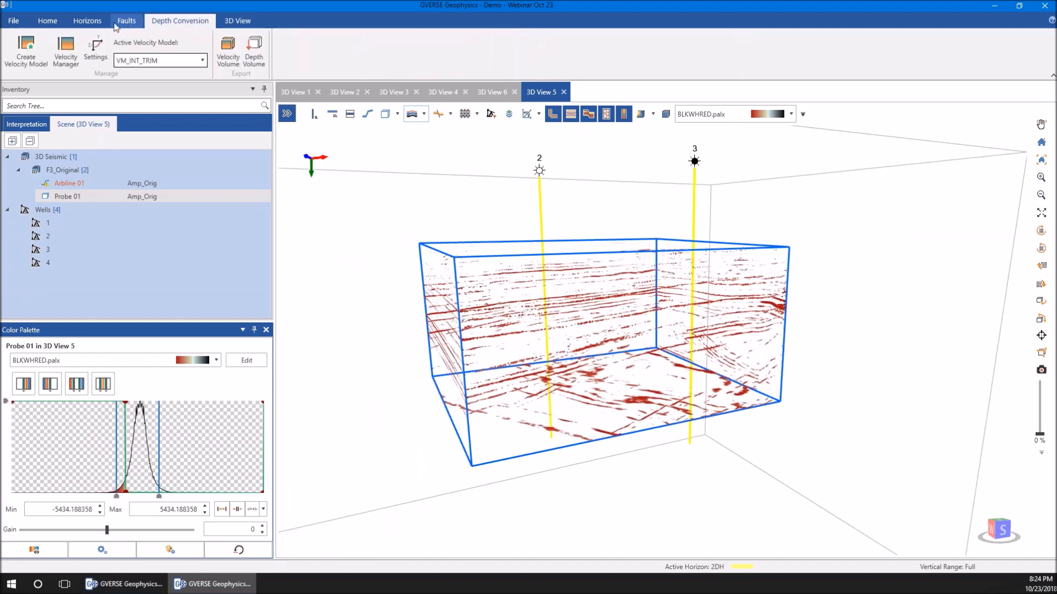
left_click(30, 58)
left_click(667, 92)
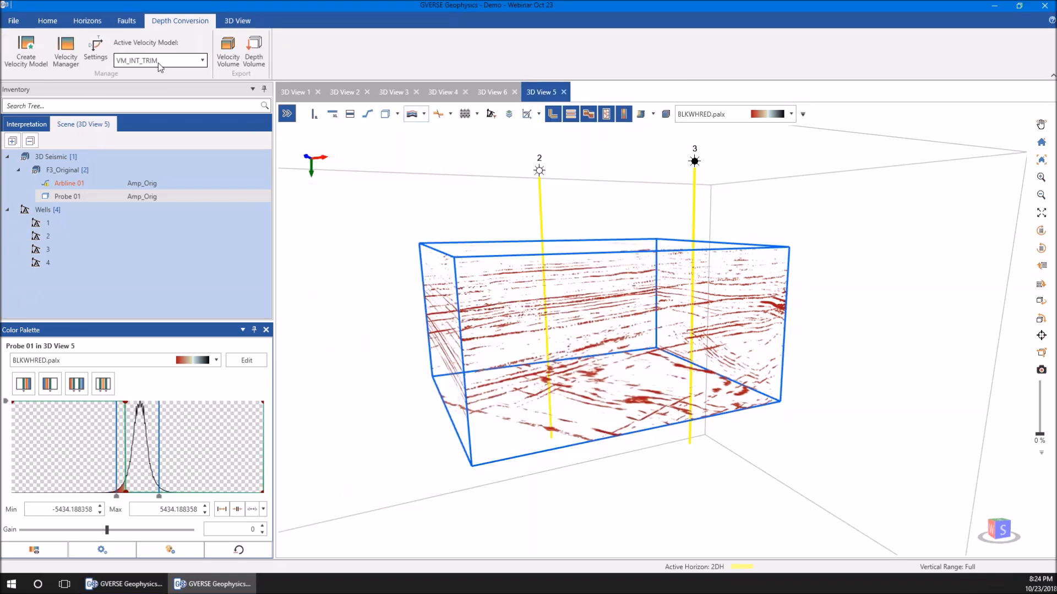
left_click(158, 64)
left_click(158, 64)
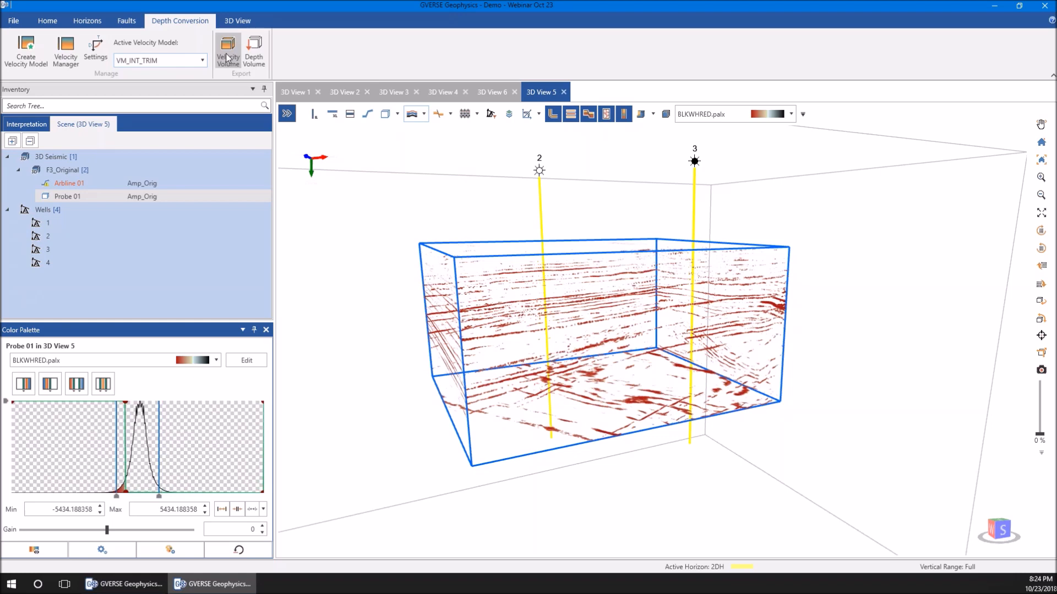
left_click(245, 55)
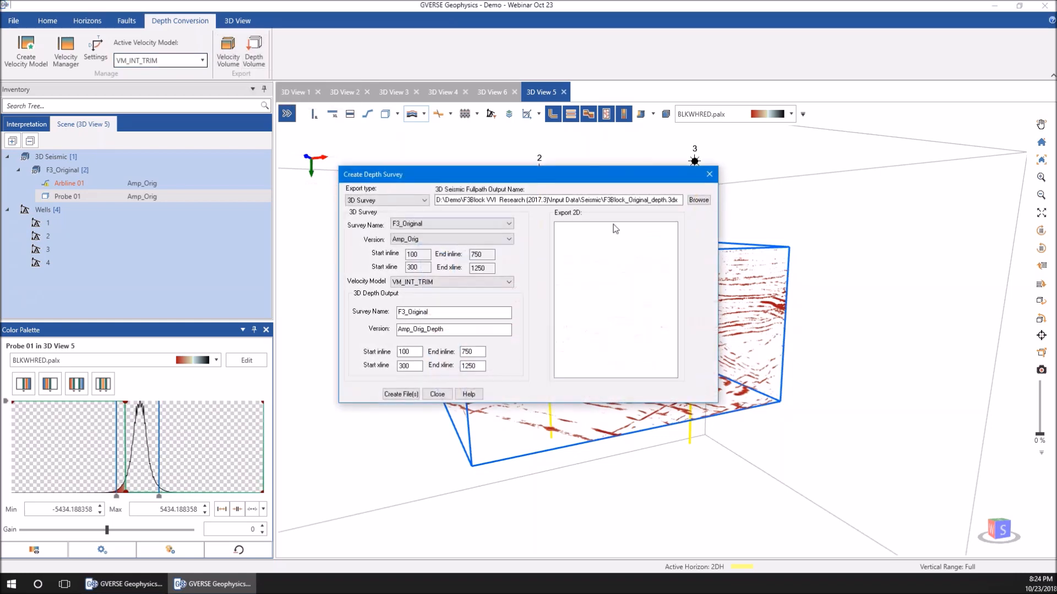
left_click(709, 174)
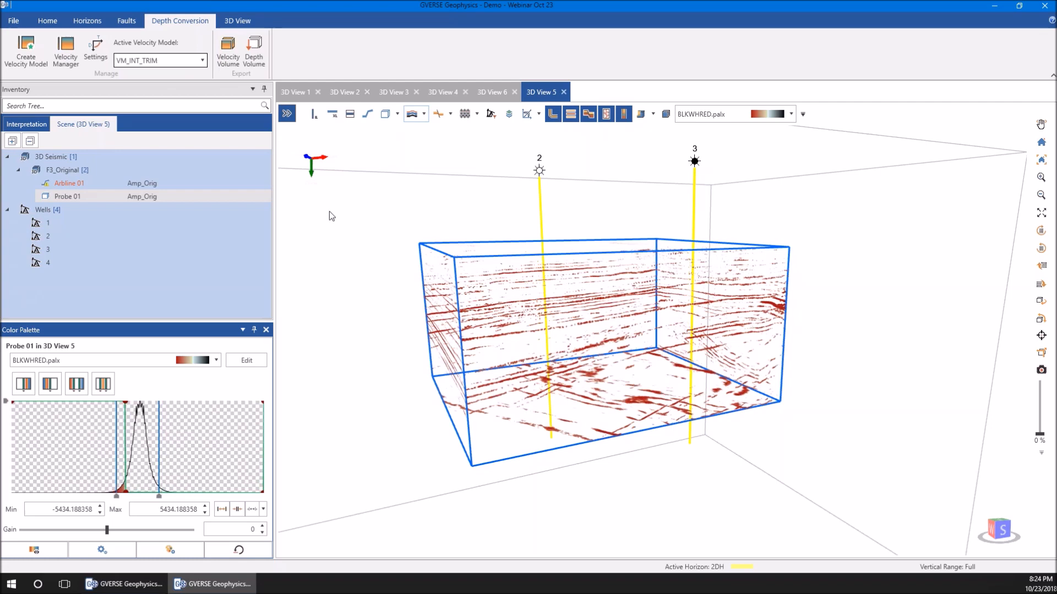
Examine the well tying methods and horizon conversion data sources in the depth conversion settings, and leave without changes
left_click(97, 61)
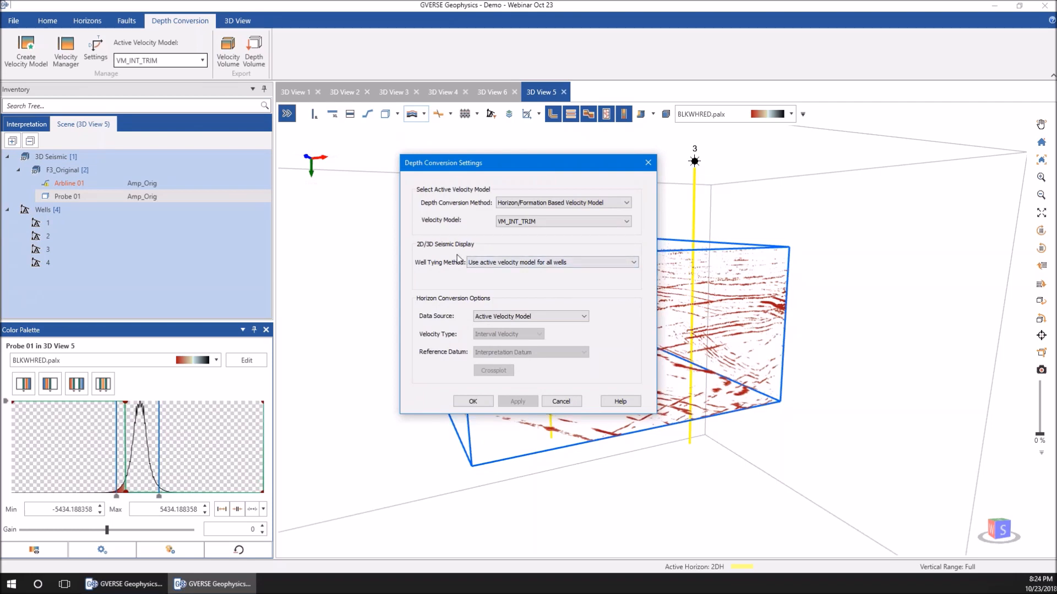
left_click(501, 263)
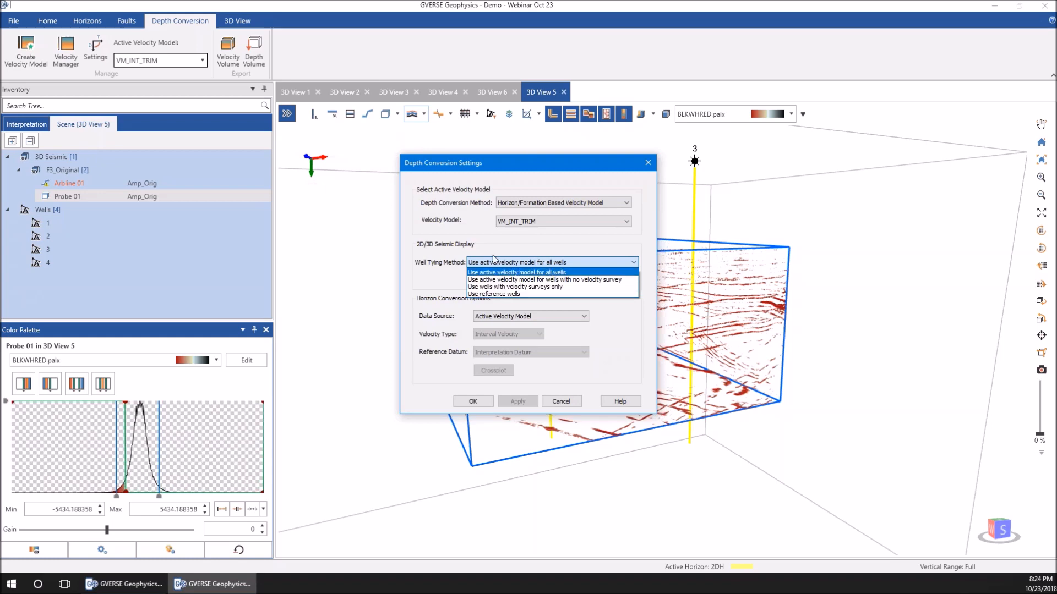
left_click(476, 262)
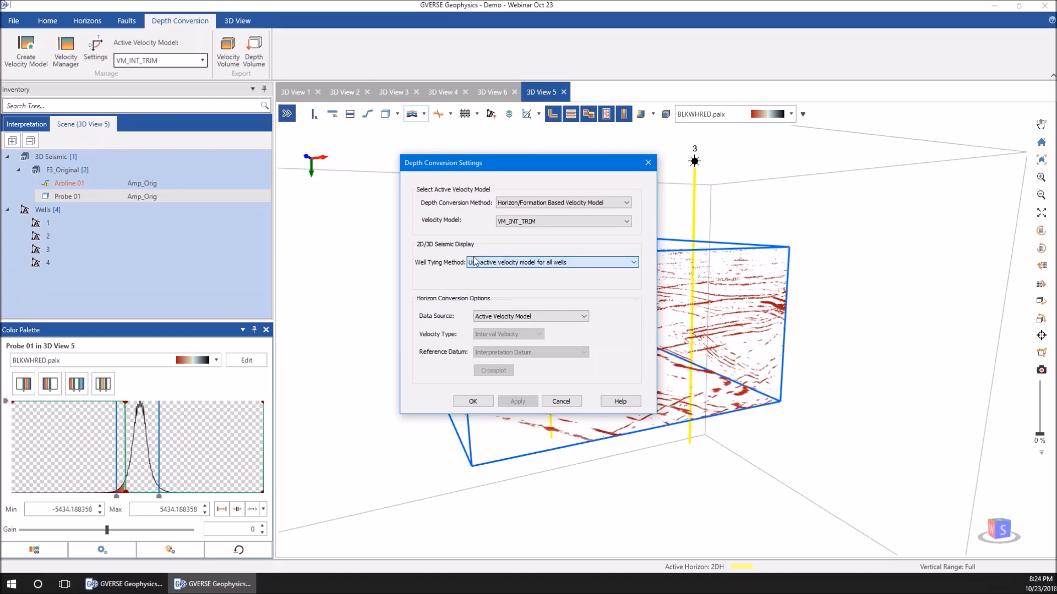
left_click(540, 316)
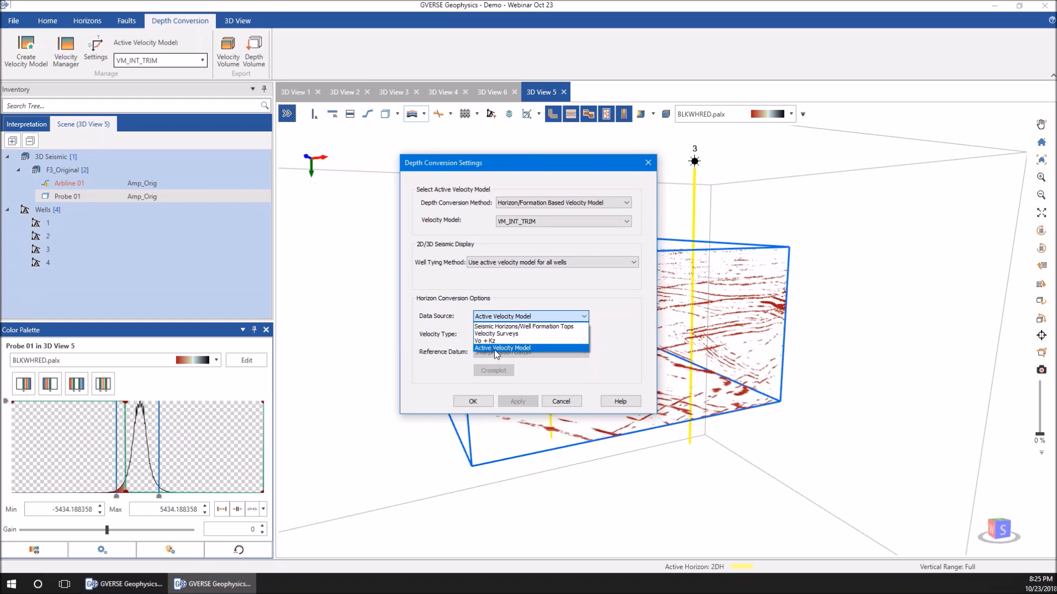
left_click(634, 361)
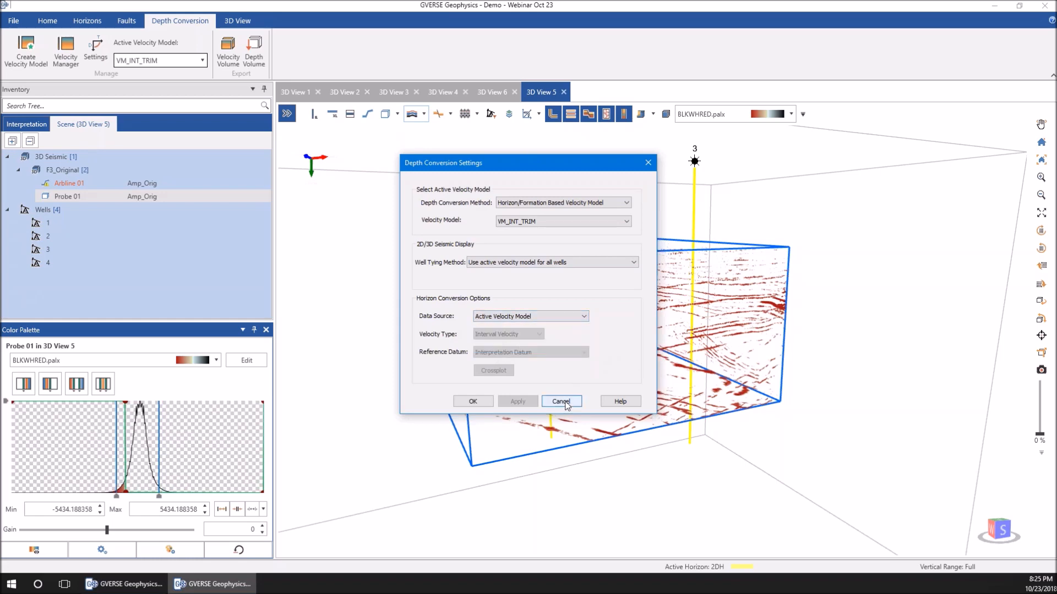
left_click(562, 403)
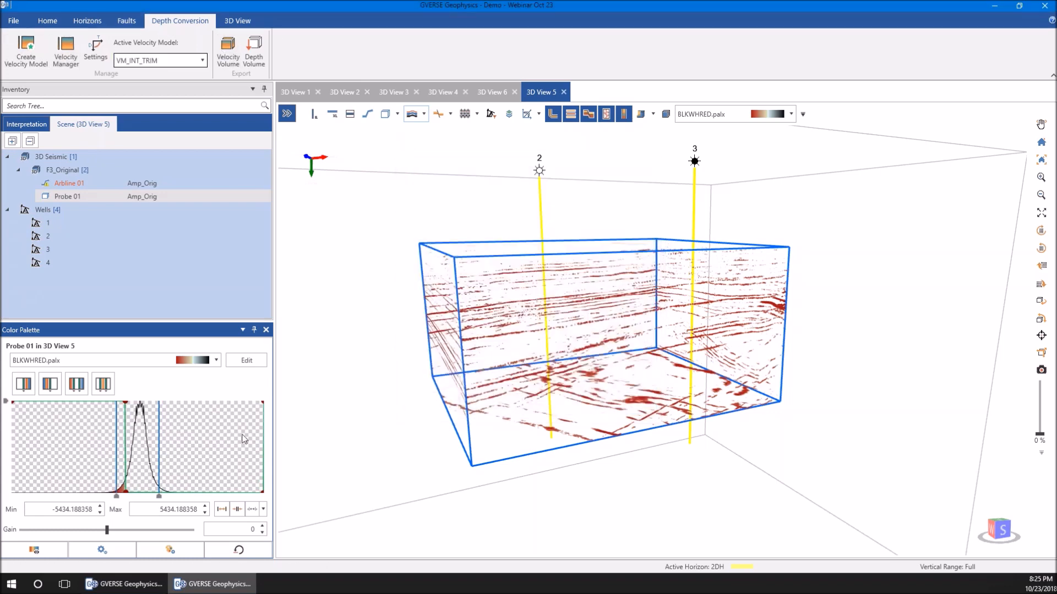
Switch to the main map window to check its depth conversion settings, and return to the 3D view window without changes
left_click(128, 585)
left_click(426, 16)
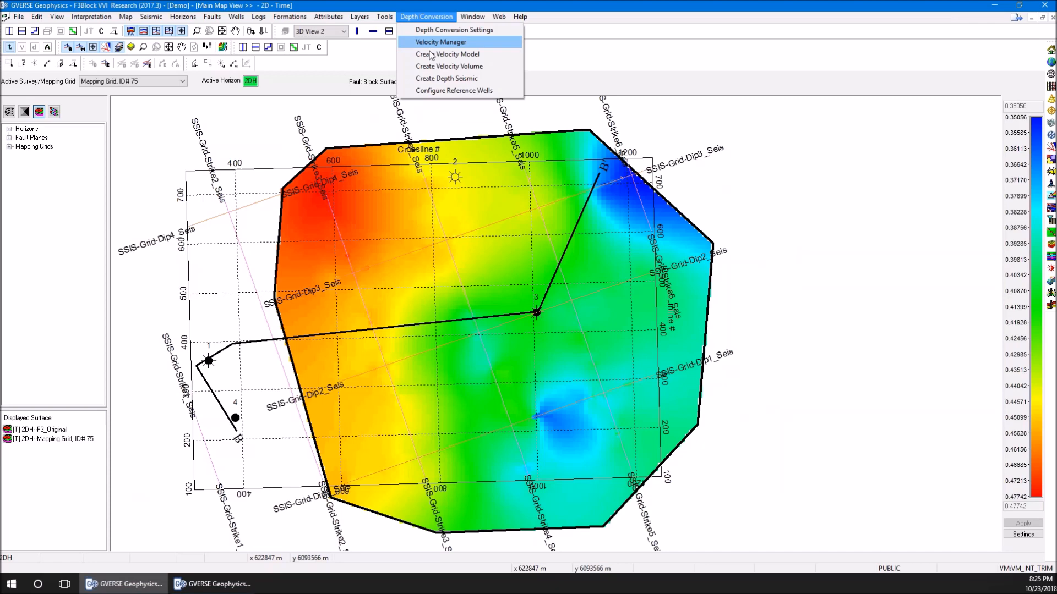
left_click(452, 29)
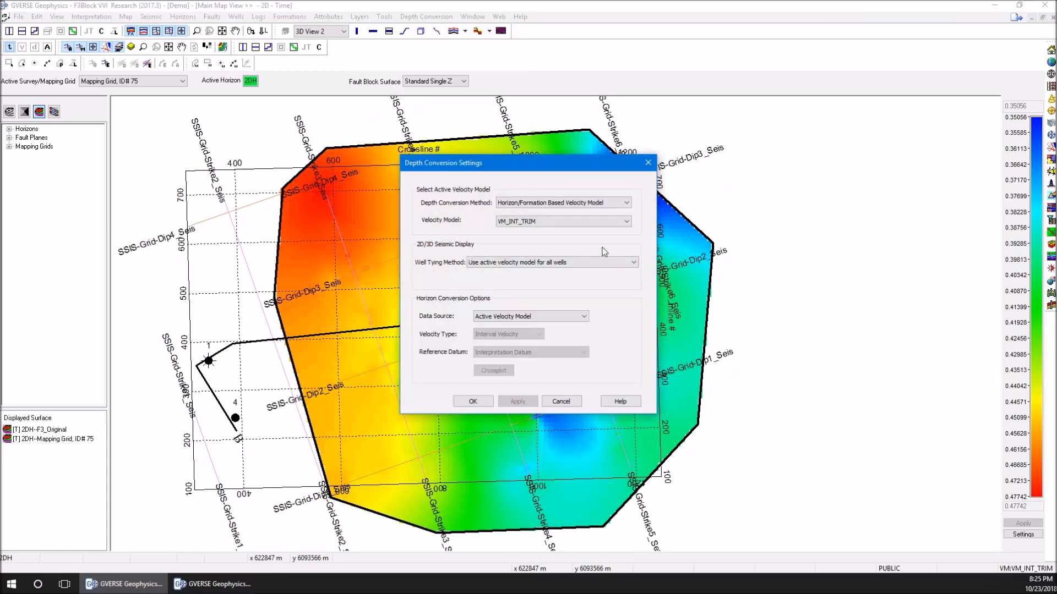
left_click(562, 402)
left_click(214, 584)
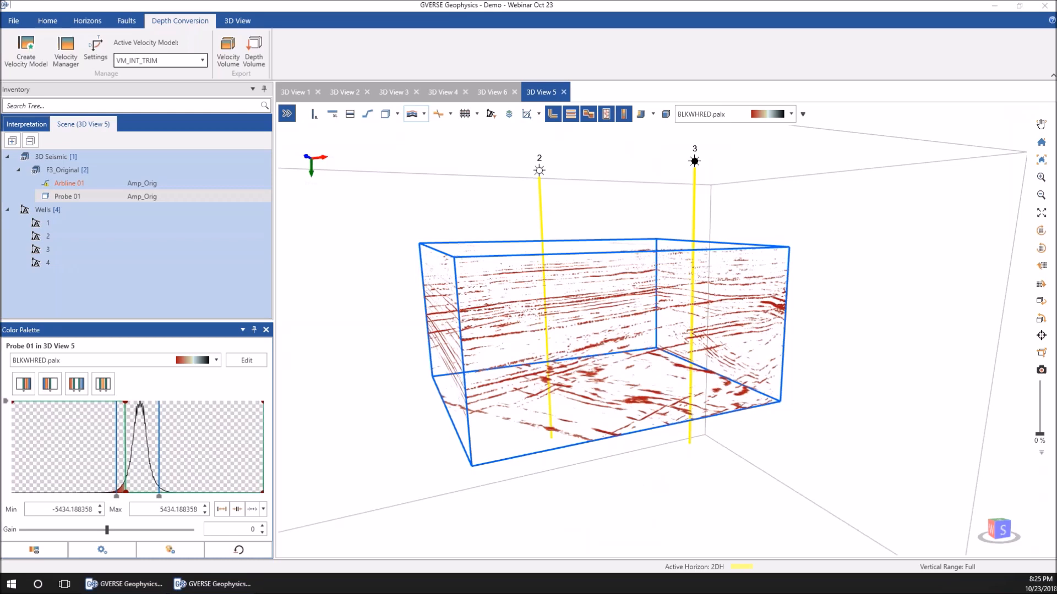
Switch to PowerPoint and resume the slide show from the current slide
key("shift+F5")
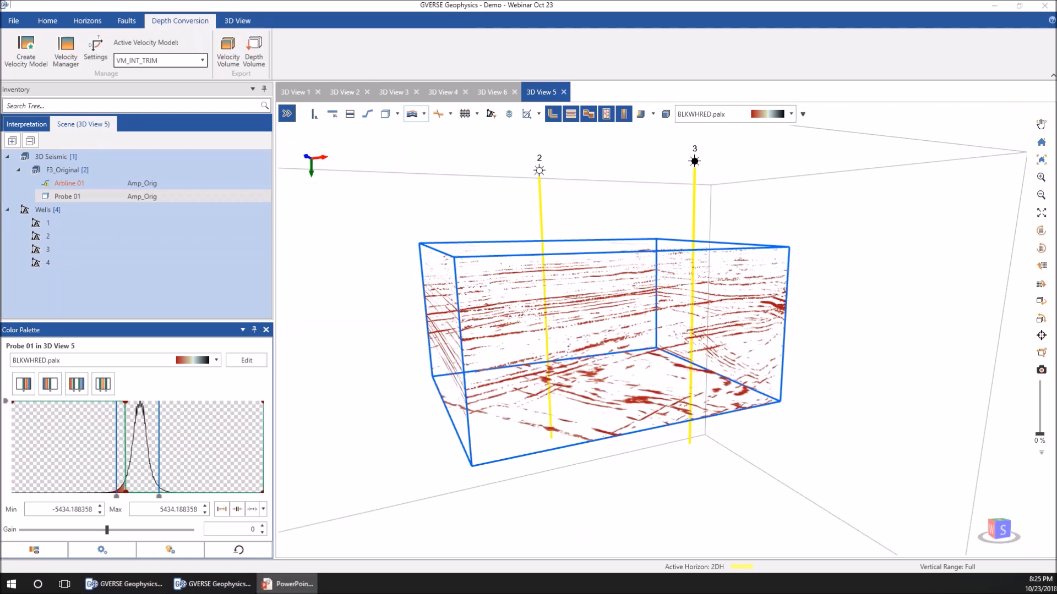